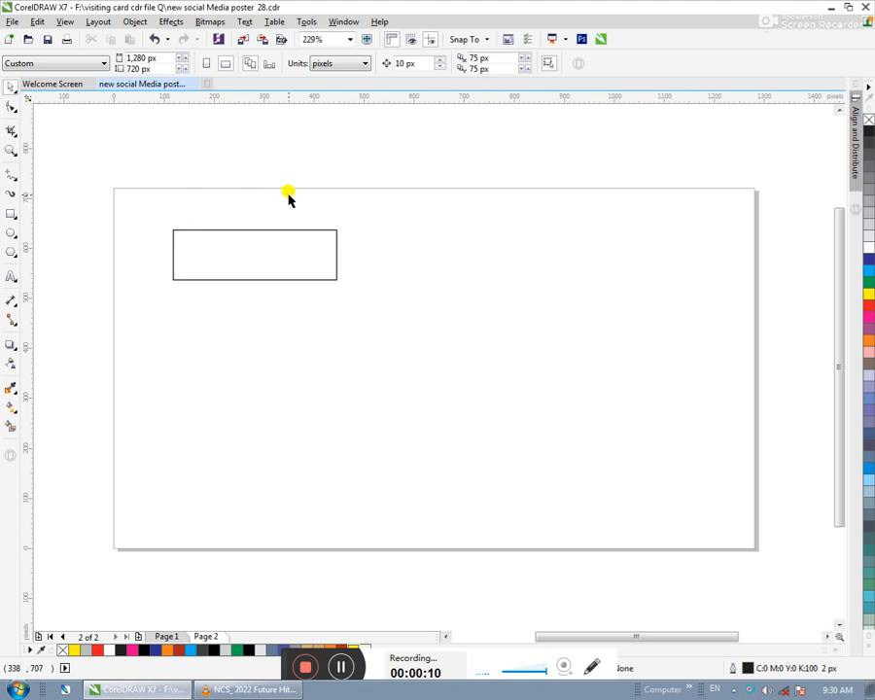
- Move the rectangle toward the page's middle and resize it to about 454 px wide and 83 px high
left_click_drag(397, 202, 148, 313)
left_click_drag(231, 267, 337, 286)
left_click_drag(446, 276, 539, 277)
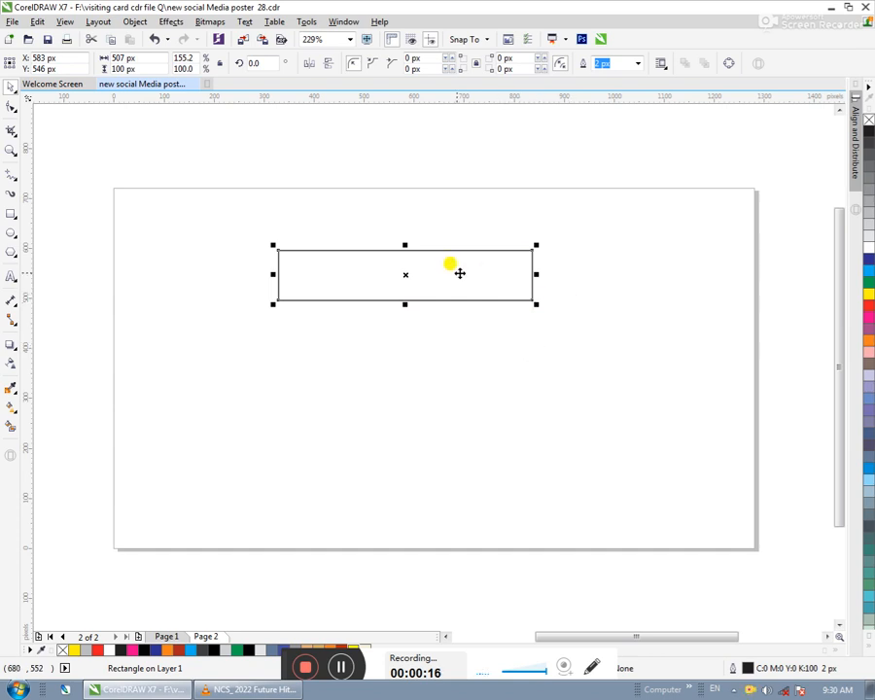
left_click_drag(568, 234, 215, 327)
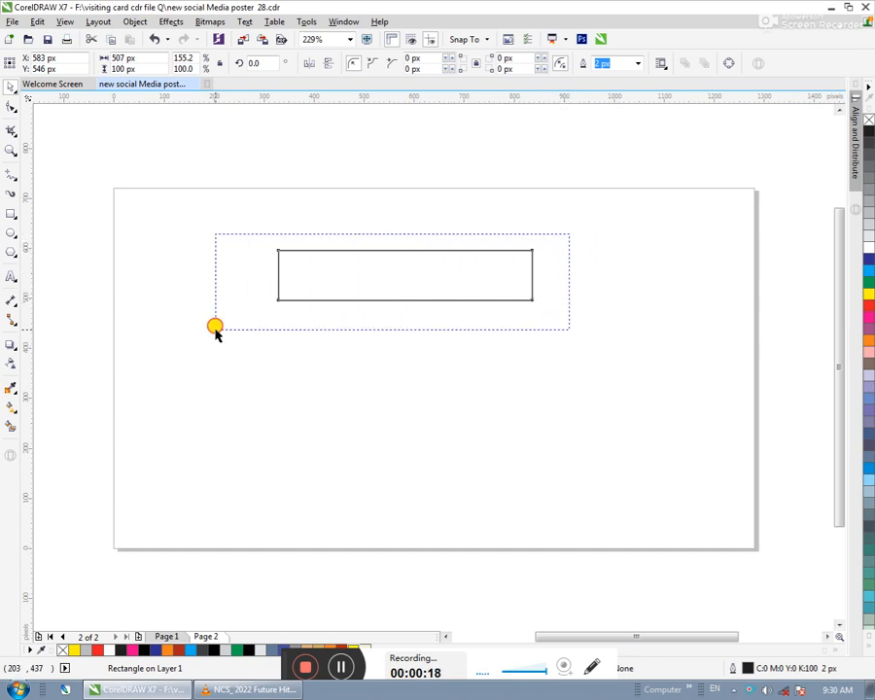
left_click_drag(408, 247, 405, 254)
left_click_drag(538, 279, 509, 279)
- Copy the rectangle to the right of the original and narrow the copy to about 141 px
left_click_drag(449, 282, 699, 285)
left_click(732, 307)
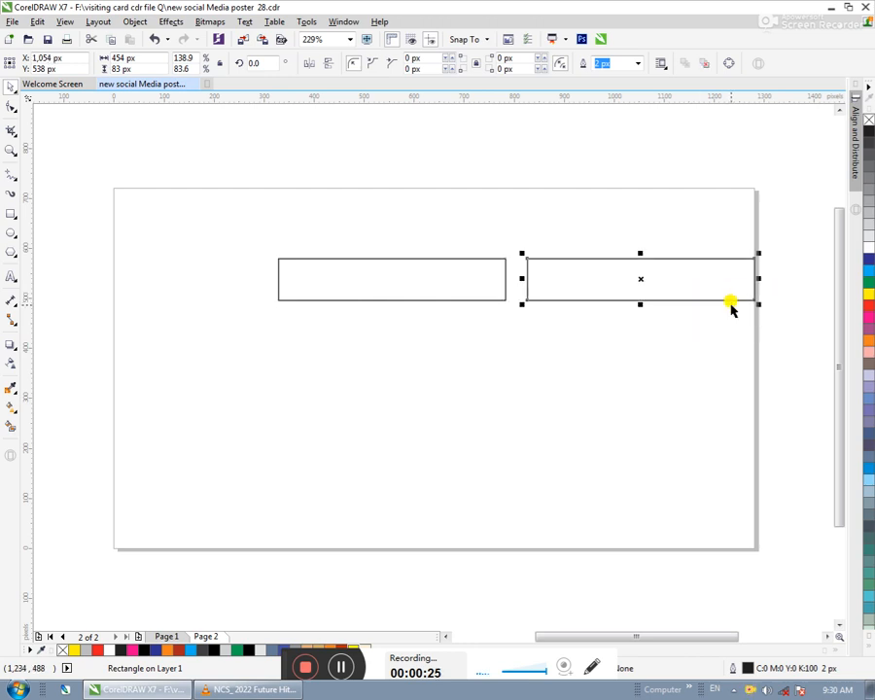
left_click_drag(756, 279, 599, 282)
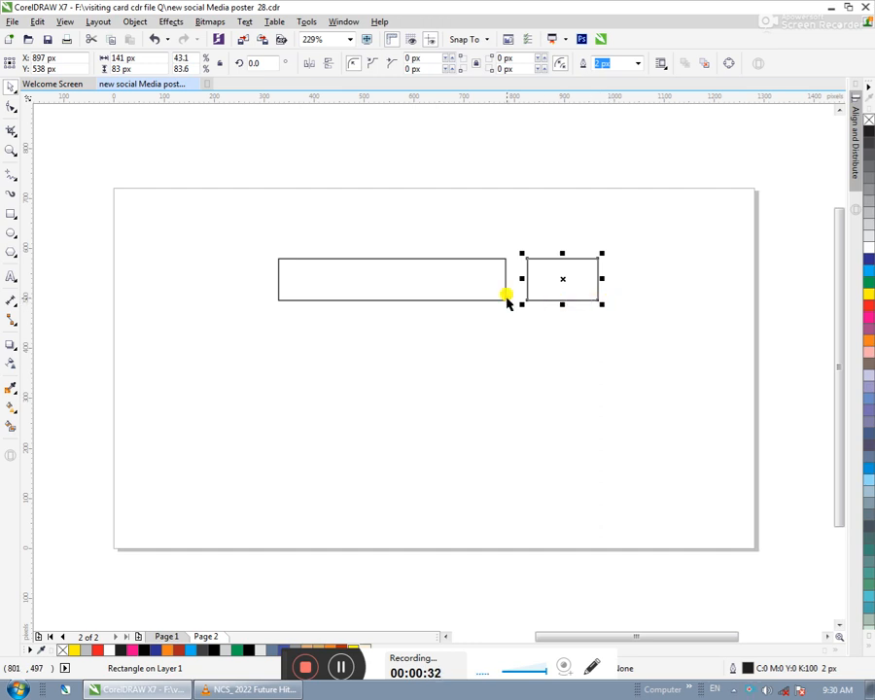
- Copy the small rectangle horizontally to the left side of the wide rectangle
left_click_drag(535, 282, 183, 303)
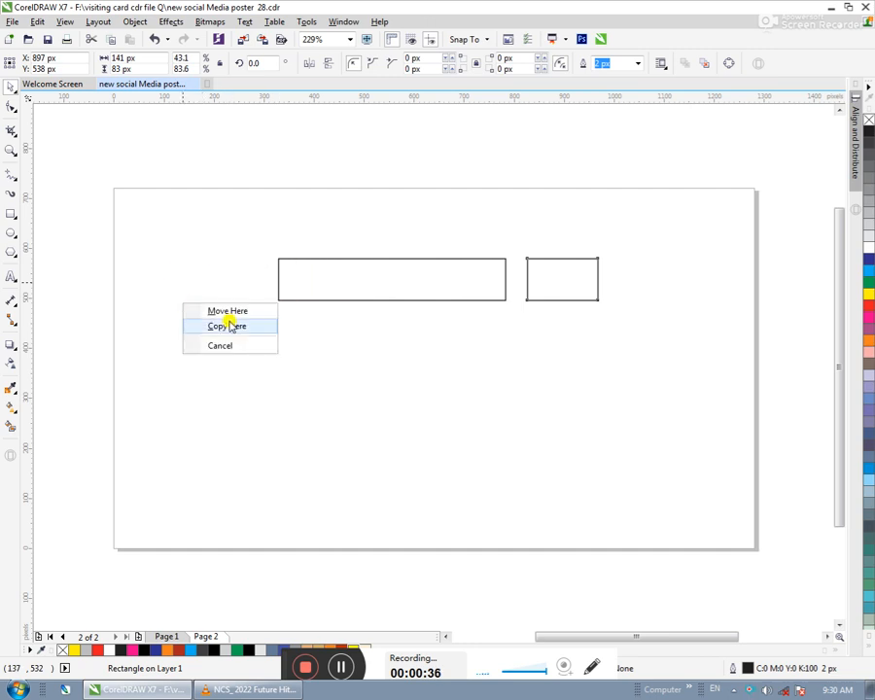
left_click(230, 326)
left_click(408, 375)
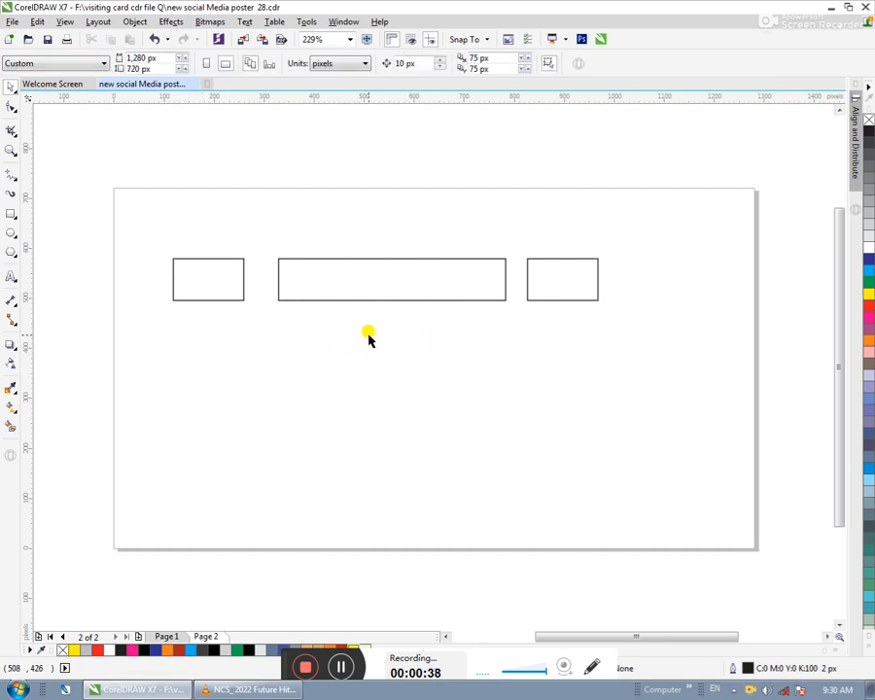
left_click(219, 279)
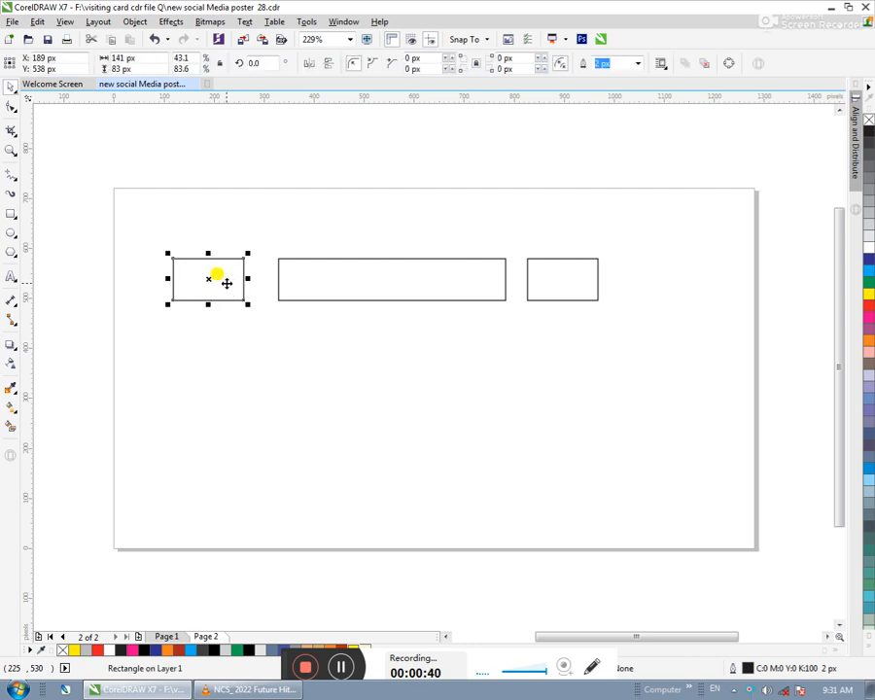
left_click(385, 390)
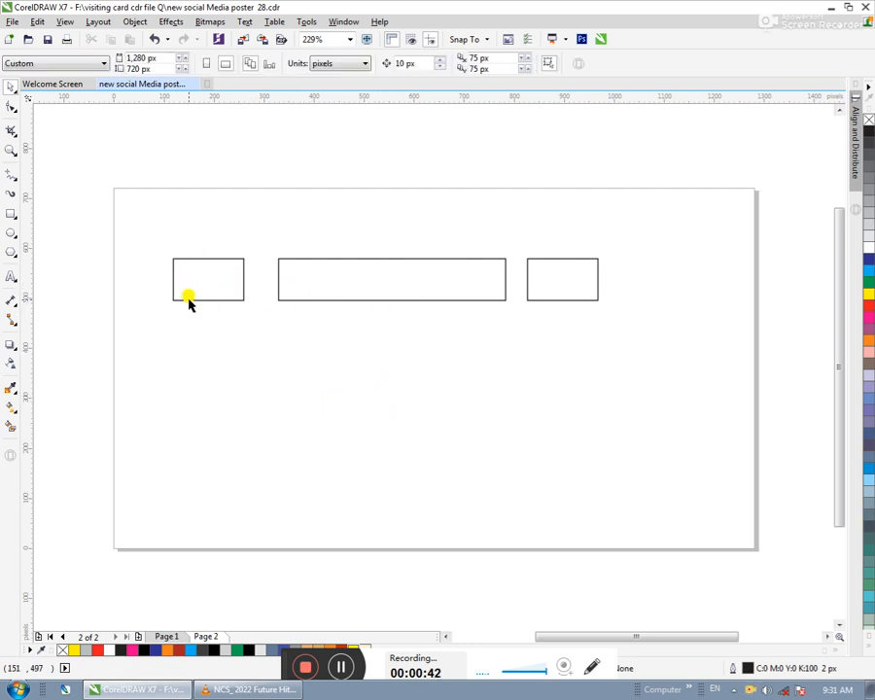
- Draw a four-sided polygon about 93 px wide and high beside the left small rectangle
left_click(11, 254)
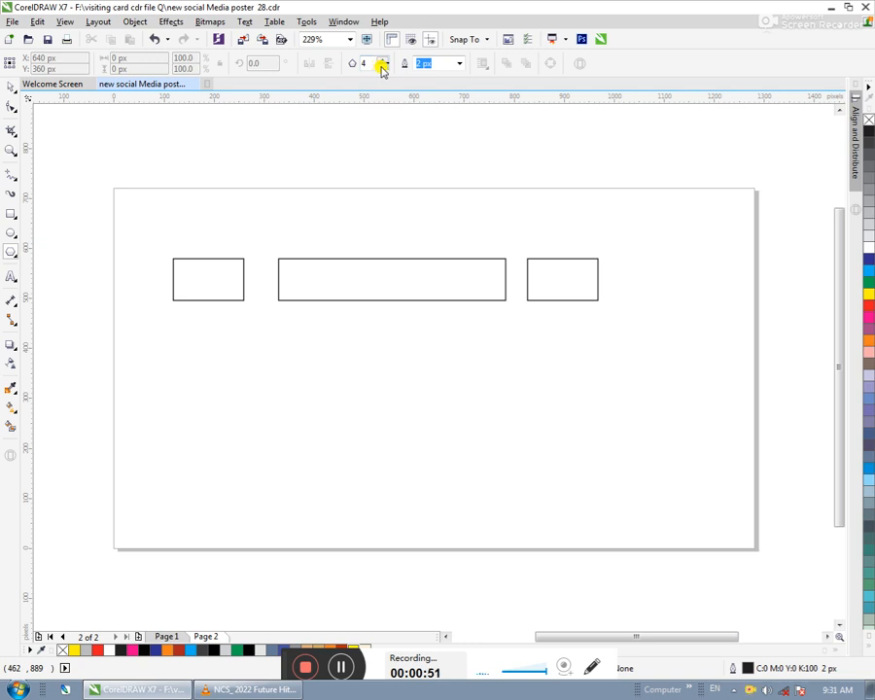
left_click_drag(97, 273, 153, 327)
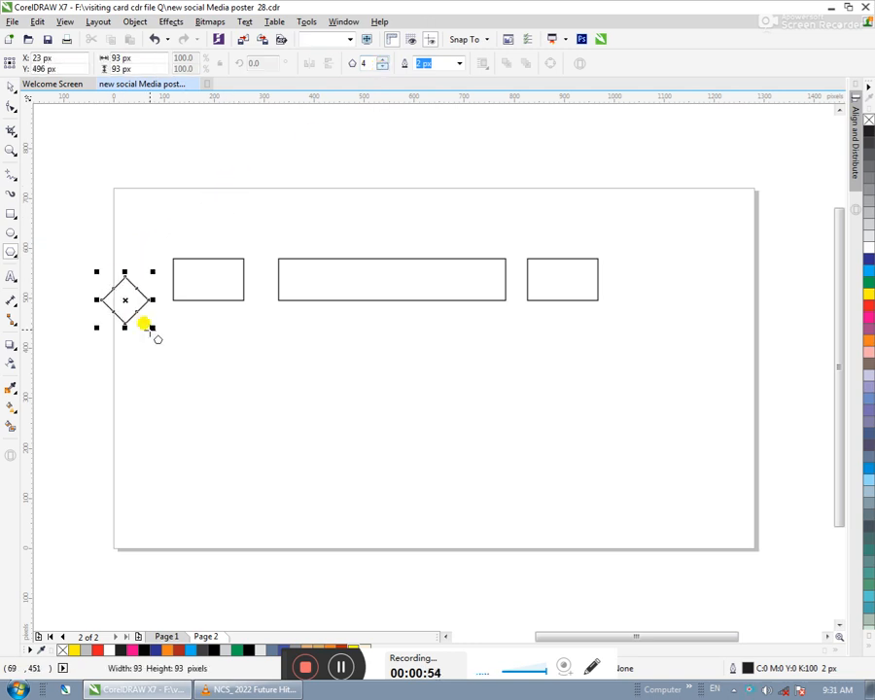
left_click(10, 85)
left_click(141, 279)
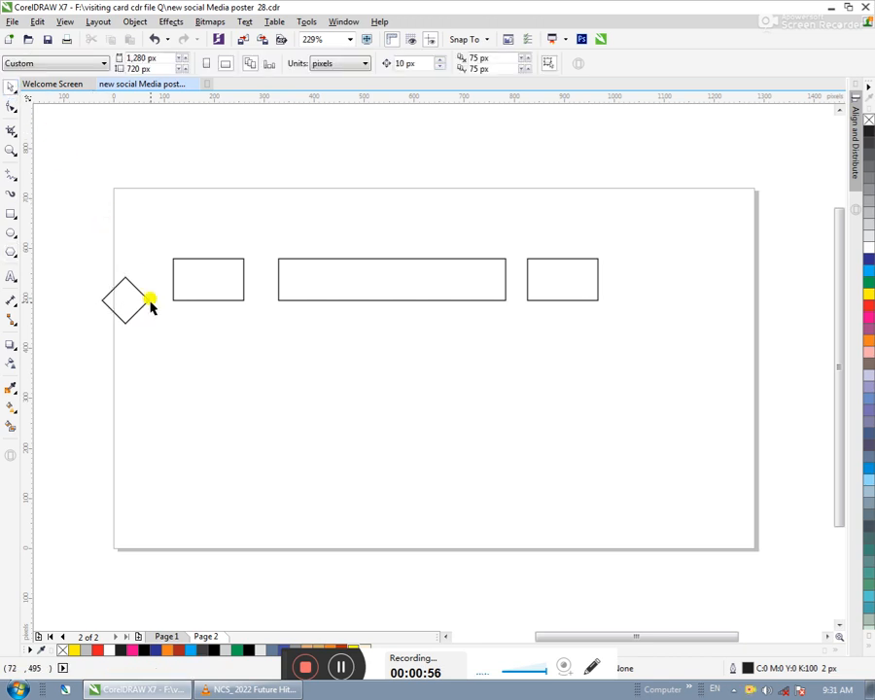
- Enlarge the diamond to about 150 by 135 px and position it over the left rectangle's outer edge, centred at about X 106, Y 538 px
left_click_drag(127, 296, 160, 294)
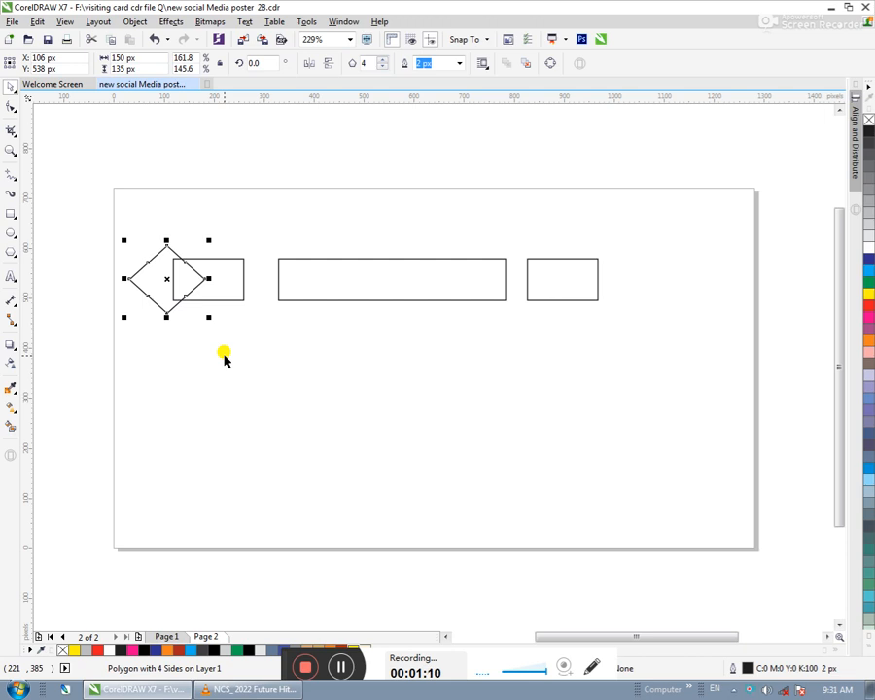
key("Left")
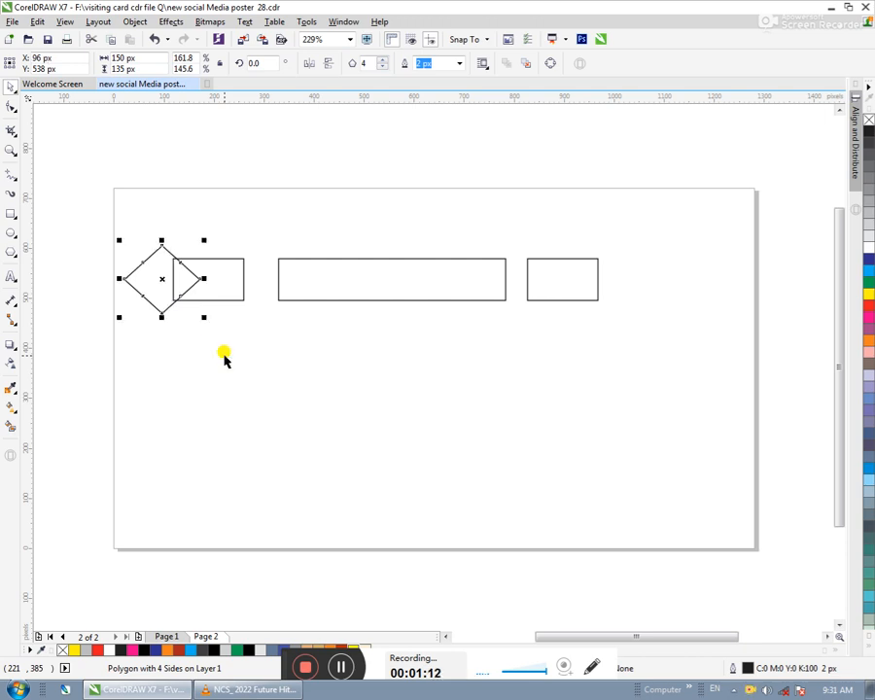
key("Right")
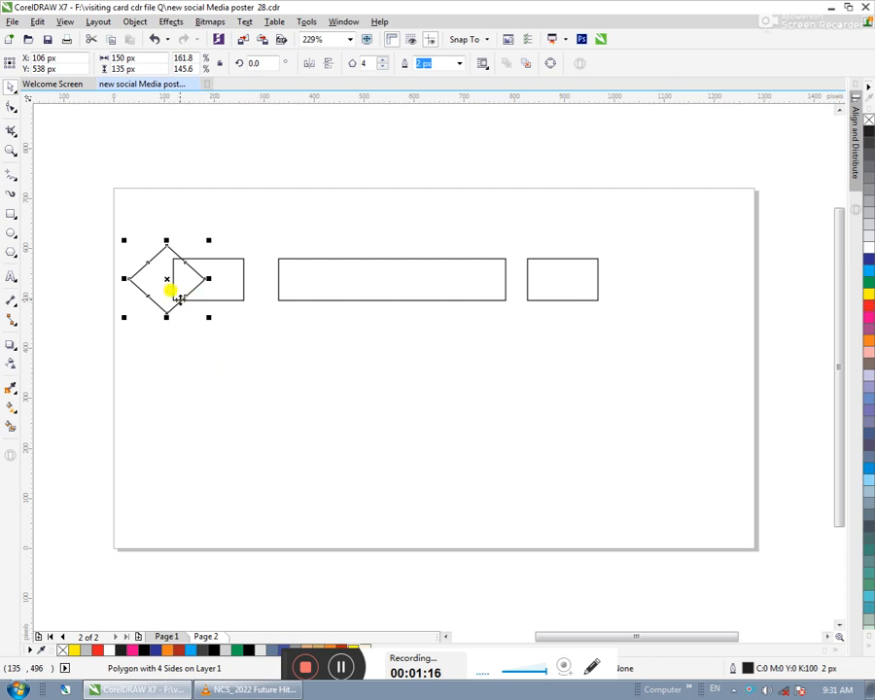
- Copy the diamond horizontally onto the outer edge of the right small rectangle
left_click_drag(164, 281, 600, 285)
left_click(622, 310)
left_click(540, 367)
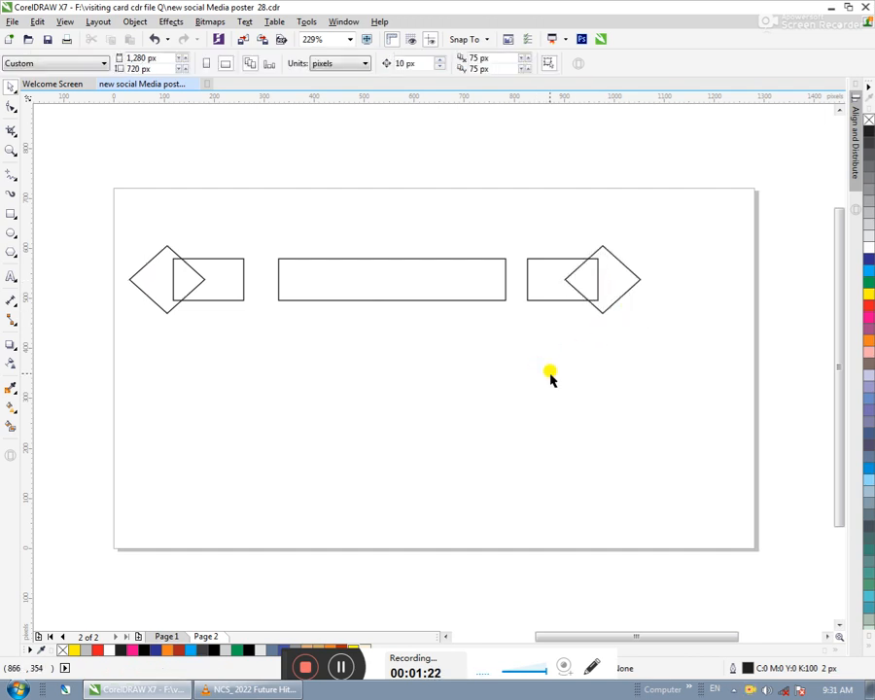
- Try to weld the right small rectangle and its diamond into one shape
left_click_drag(690, 208, 516, 338)
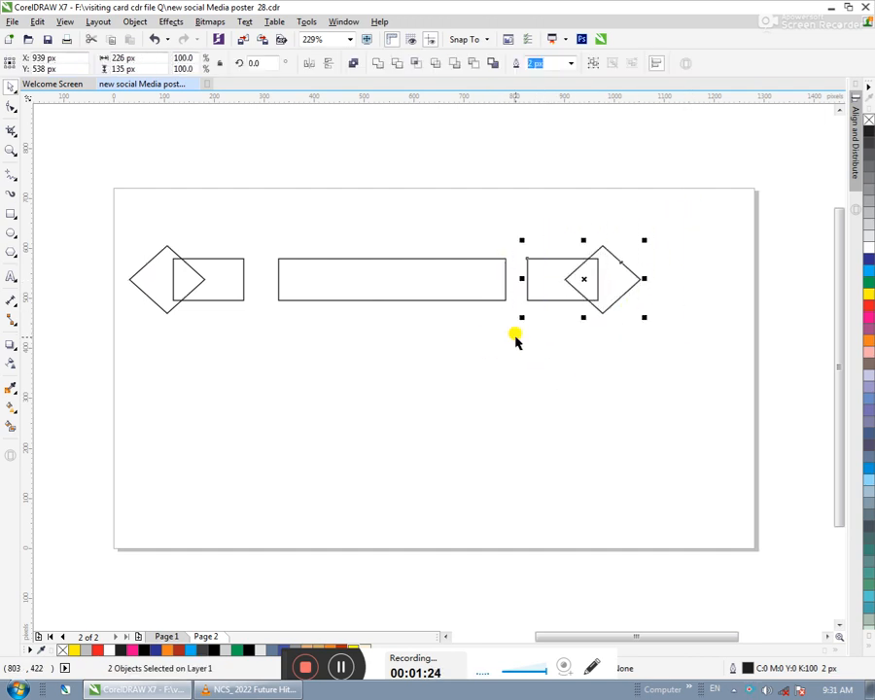
left_click(379, 65)
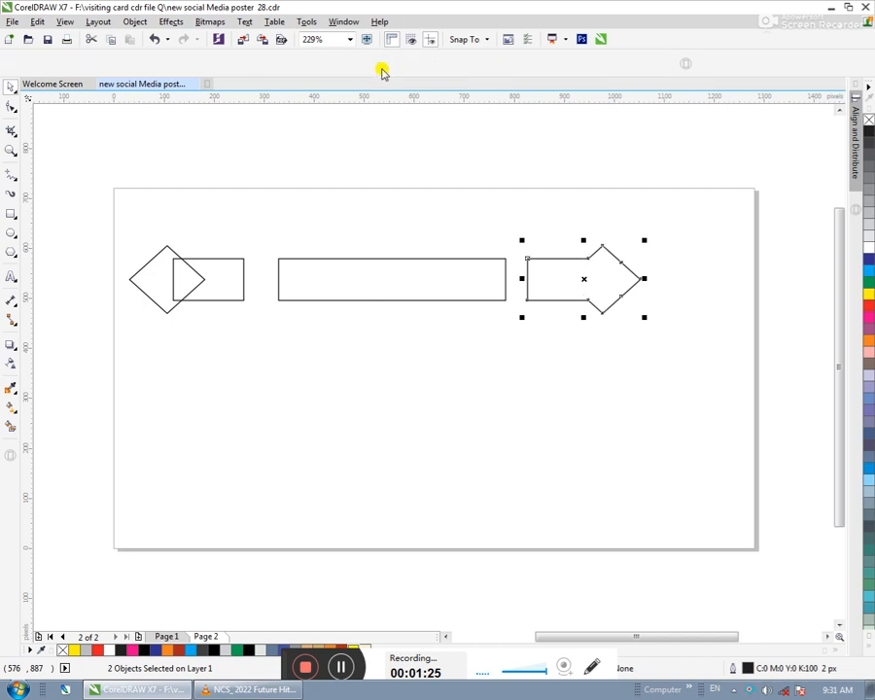
key("ctrl+z")
left_click(556, 406)
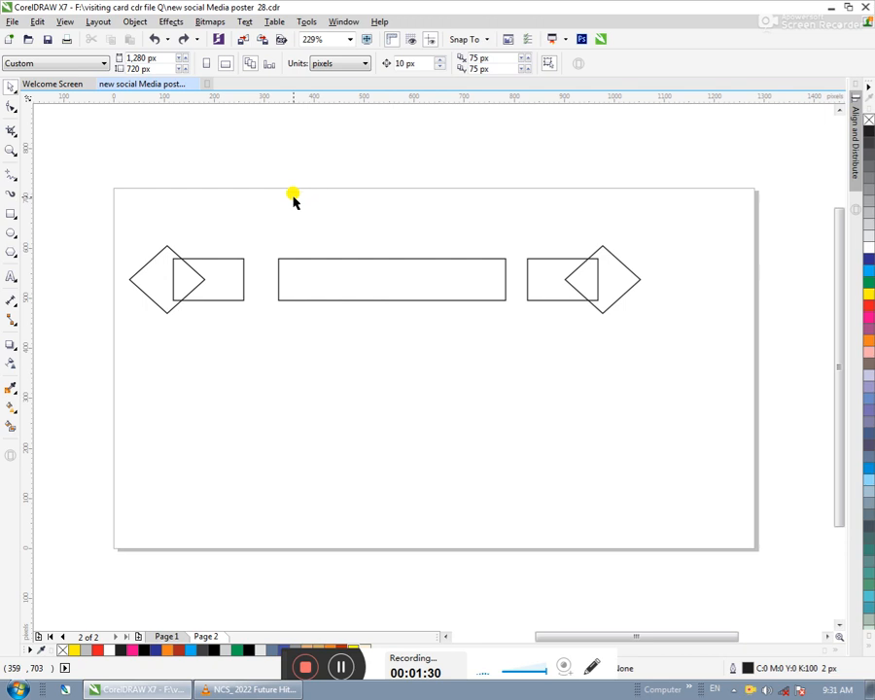
- Trim the right small rectangle with its diamond to cut a ribbon notch, and move the diamond clear
left_click_drag(678, 224, 502, 336)
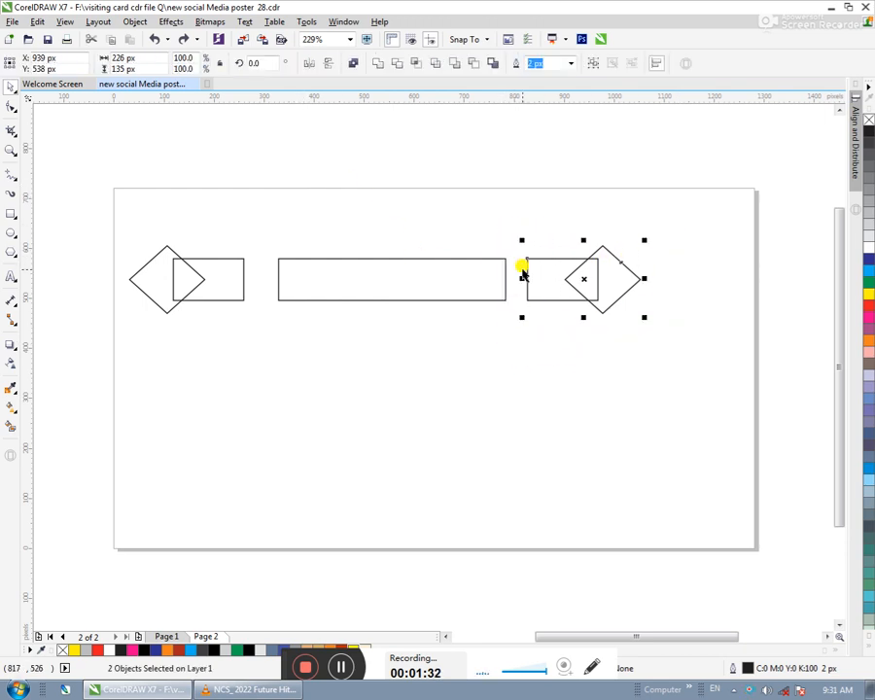
left_click(396, 70)
left_click_drag(614, 253, 702, 263)
left_click(625, 365)
- Trim the left small rectangle with its diamond to cut a matching notch, and move the diamond clear
left_click_drag(253, 234, 101, 337)
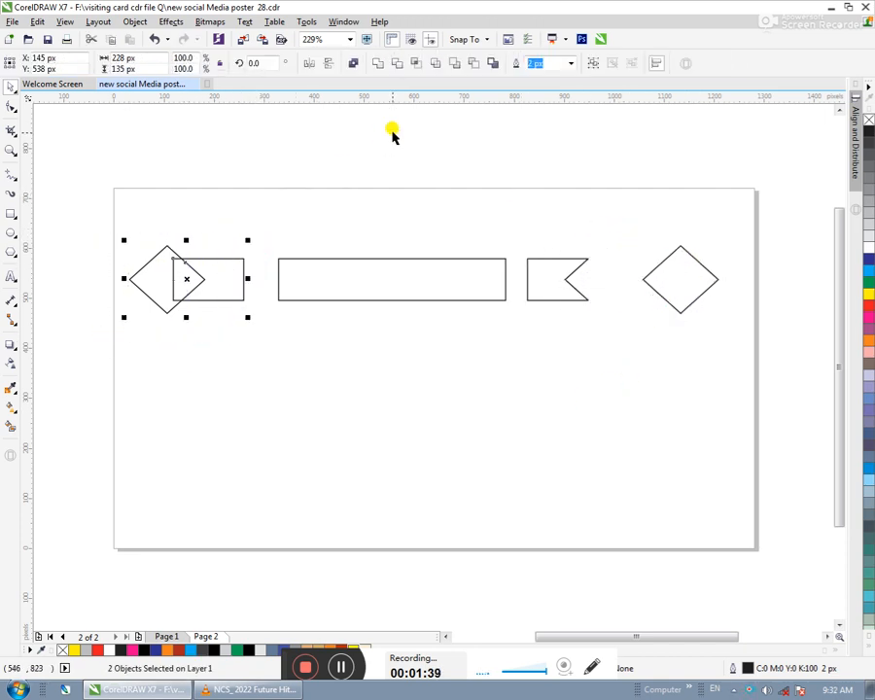
left_click(398, 70)
left_click(308, 176)
left_click_drag(170, 265, 110, 362)
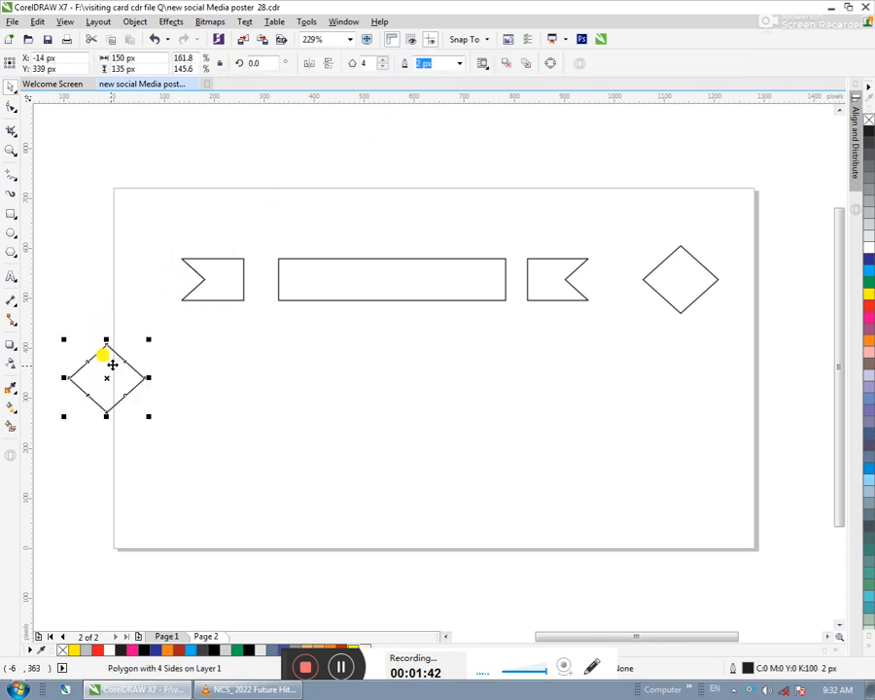
- Delete both diamonds used as cutting shapes
key("Delete")
left_click(671, 286)
key("Delete")
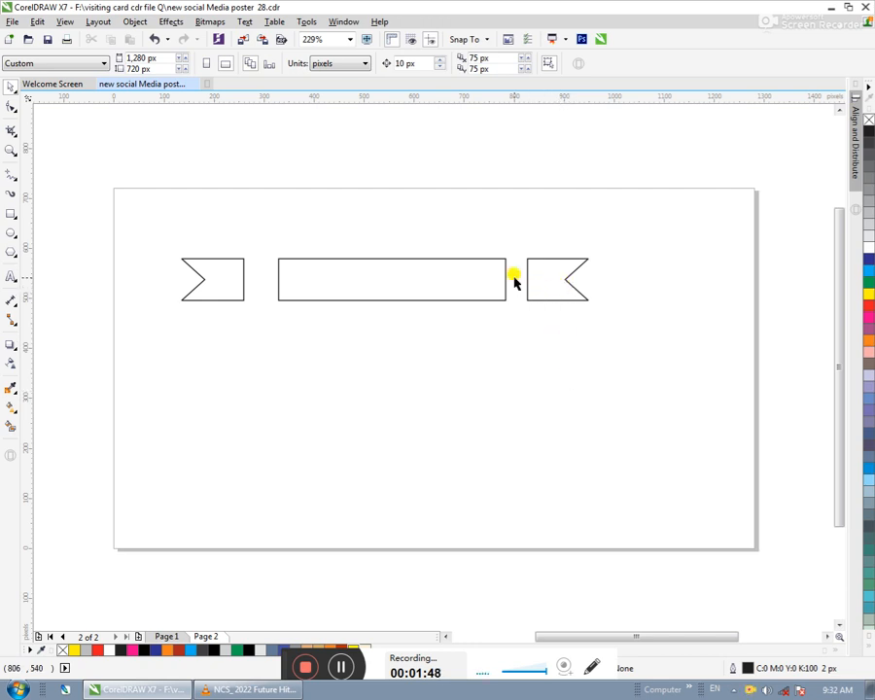
- Fill the wide central rectangle with orange and remove its outline
left_click(359, 276)
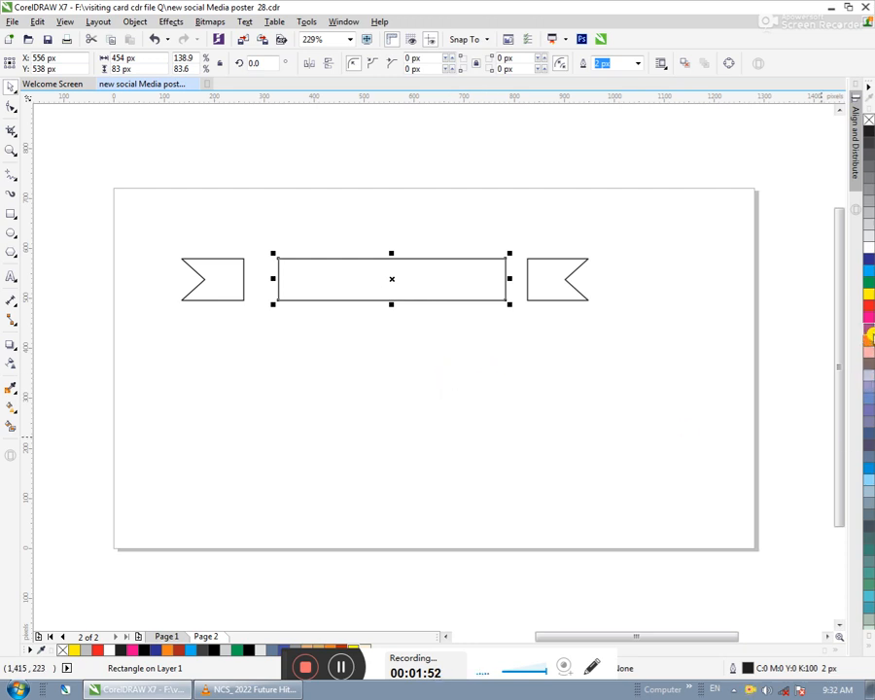
left_click(868, 342)
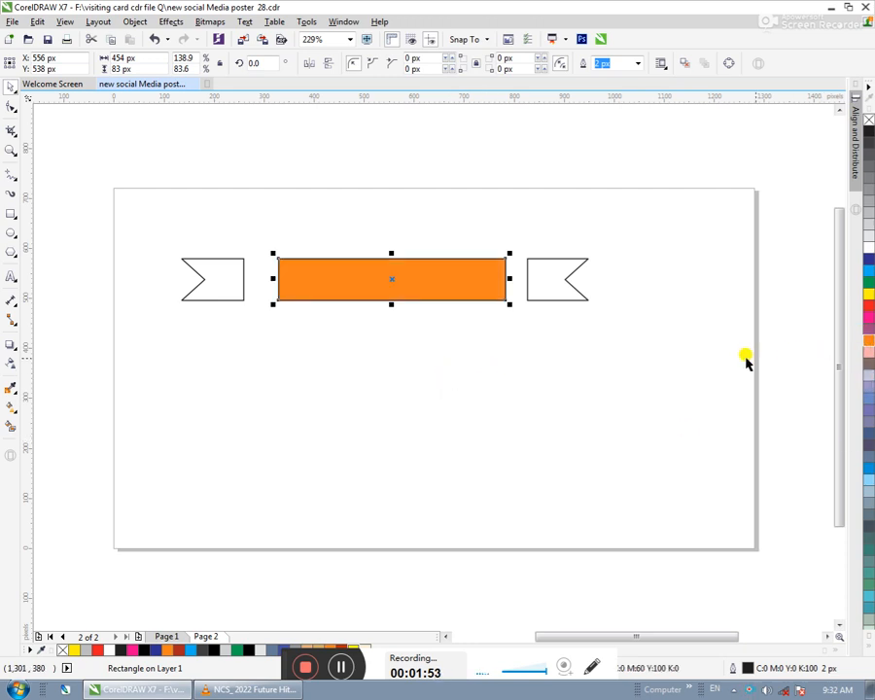
right_click(867, 117)
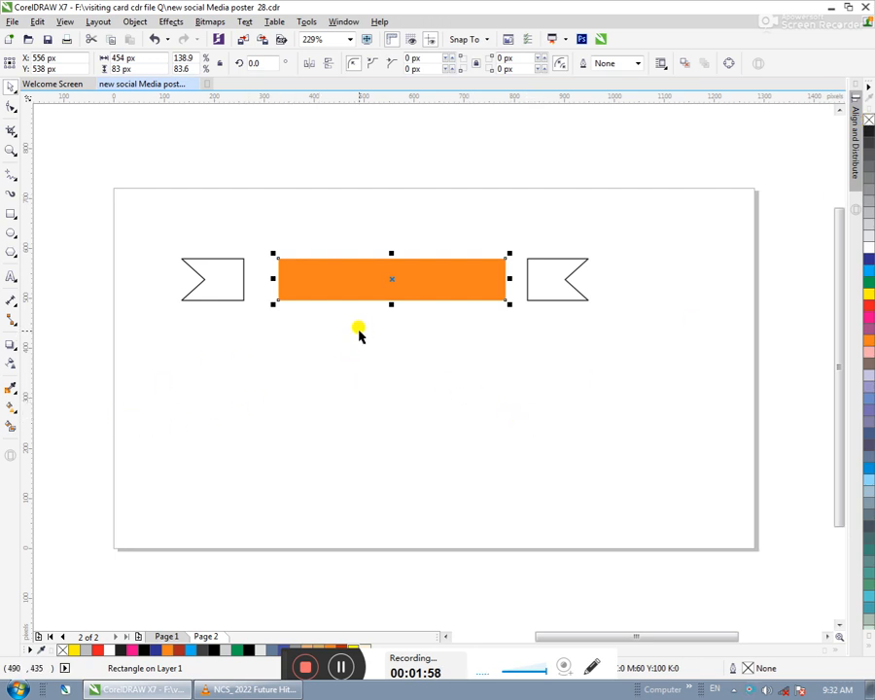
- Set the central rectangle's fill to a linear orange-to-white fountain fill with the mirrored repeat option
key("F11")
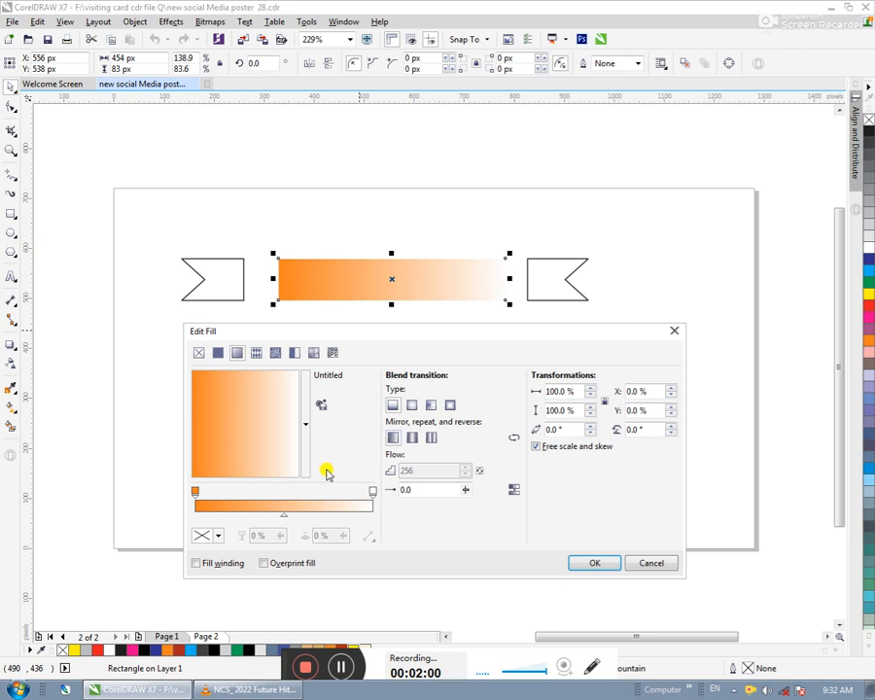
left_click(413, 439)
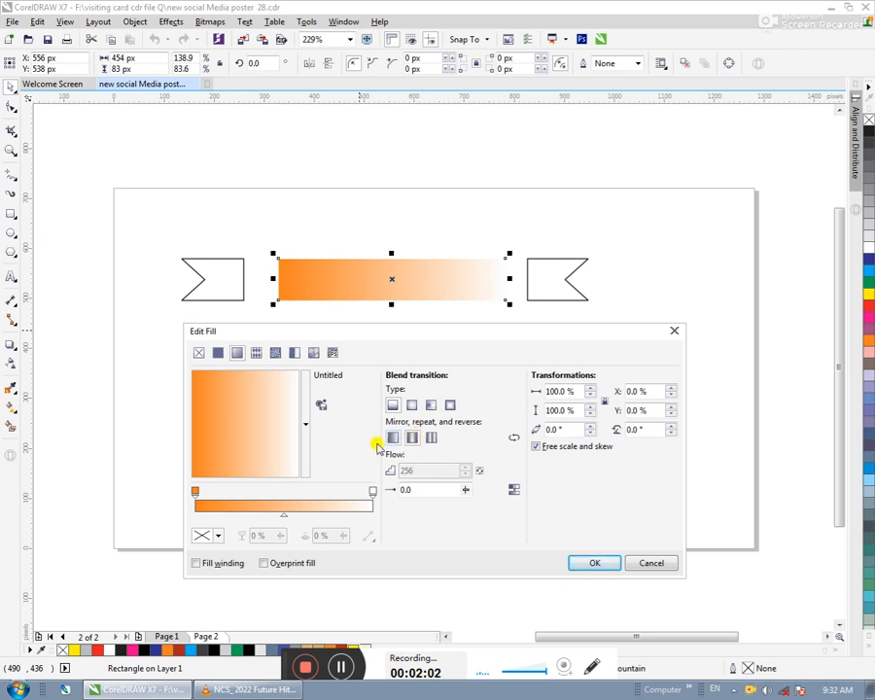
left_click(374, 494)
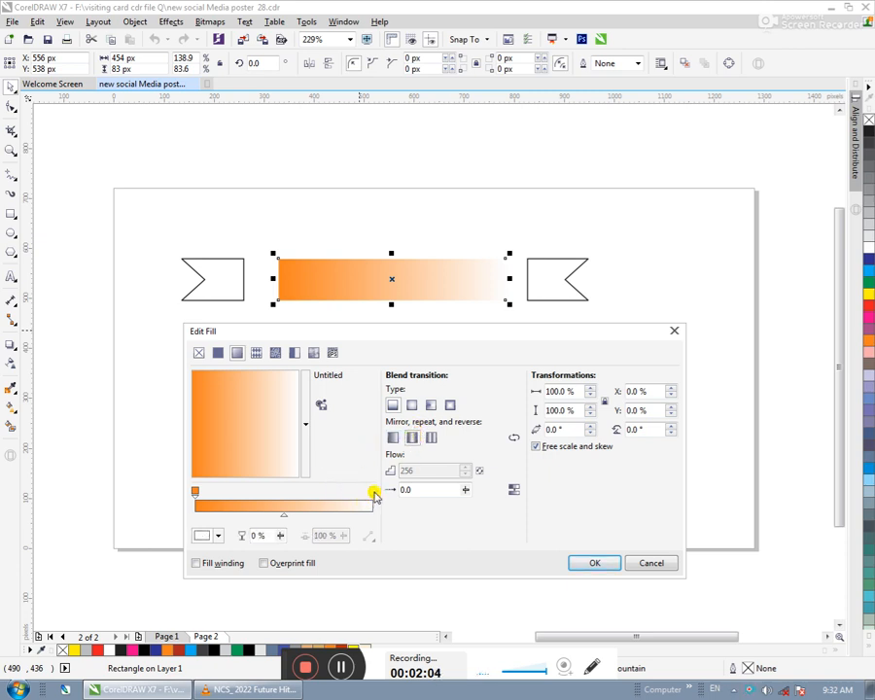
left_click(205, 535)
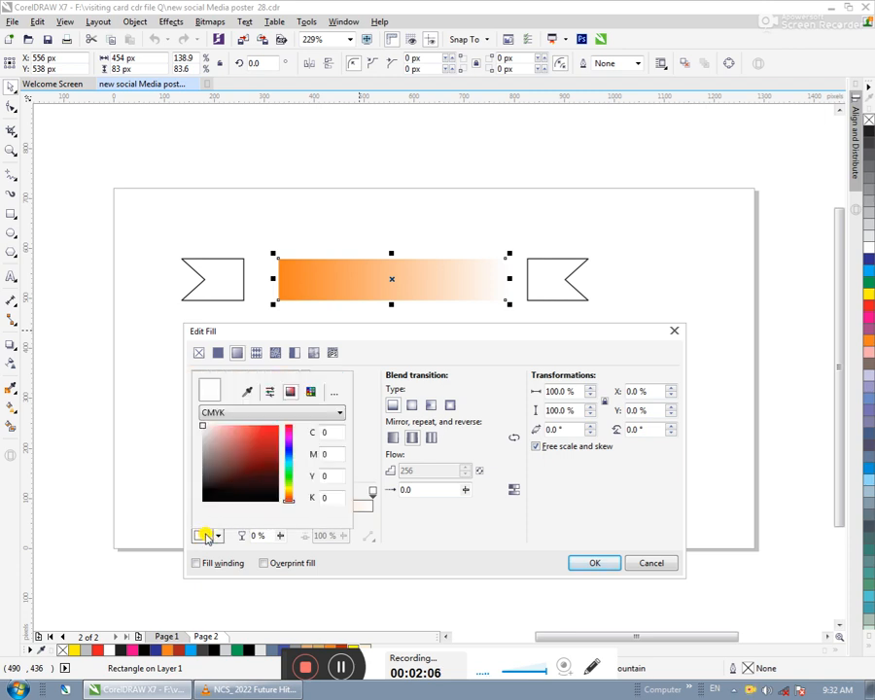
left_click(362, 435)
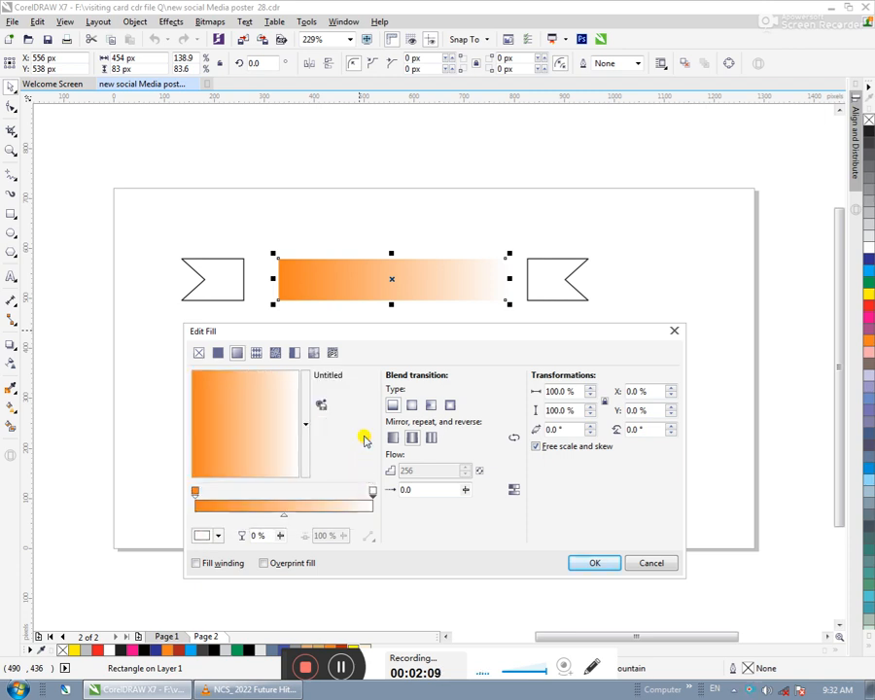
left_click(409, 406)
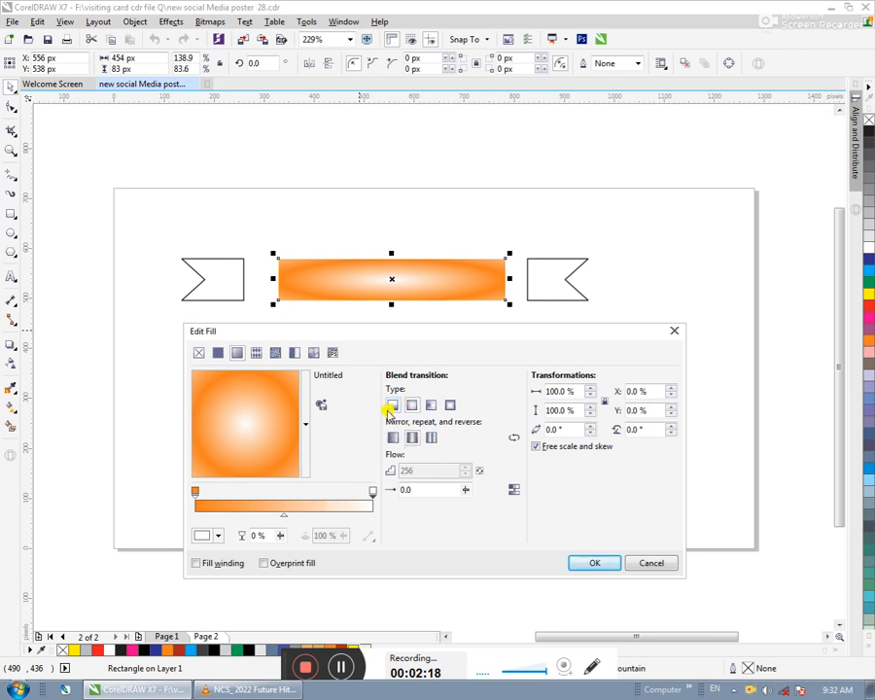
left_click(391, 406)
- Add a middle colour stop at 48% to the central rectangle's gradient and colour it C0 M80 Y80 K0
double_click(280, 504)
left_click(203, 539)
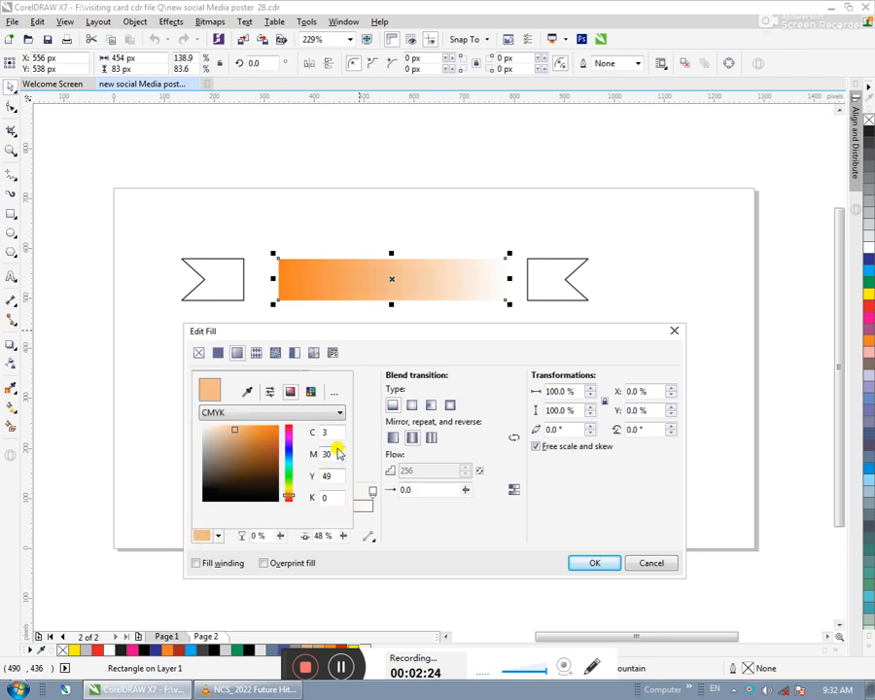
mouse_move(256, 443)
left_mouse_down()
mouse_move(237, 431)
mouse_move(8, 388)
left_mouse_up()
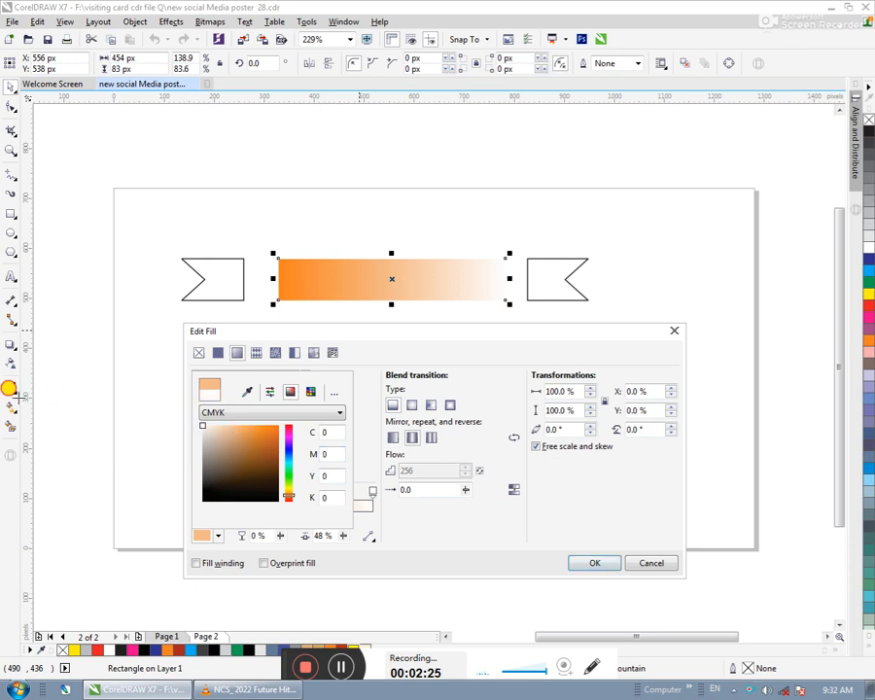
double_click(342, 470)
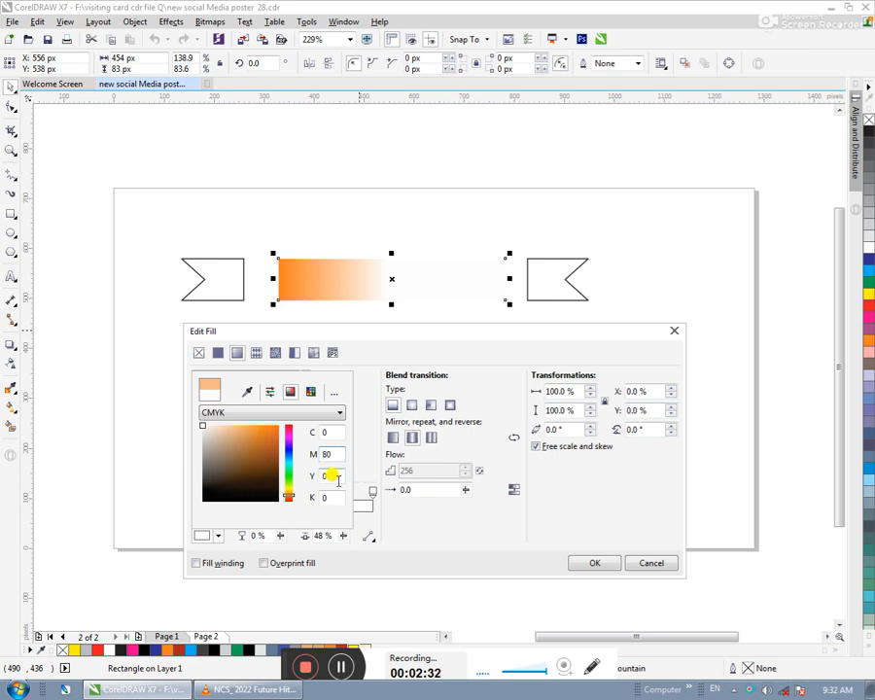
double_click(338, 476)
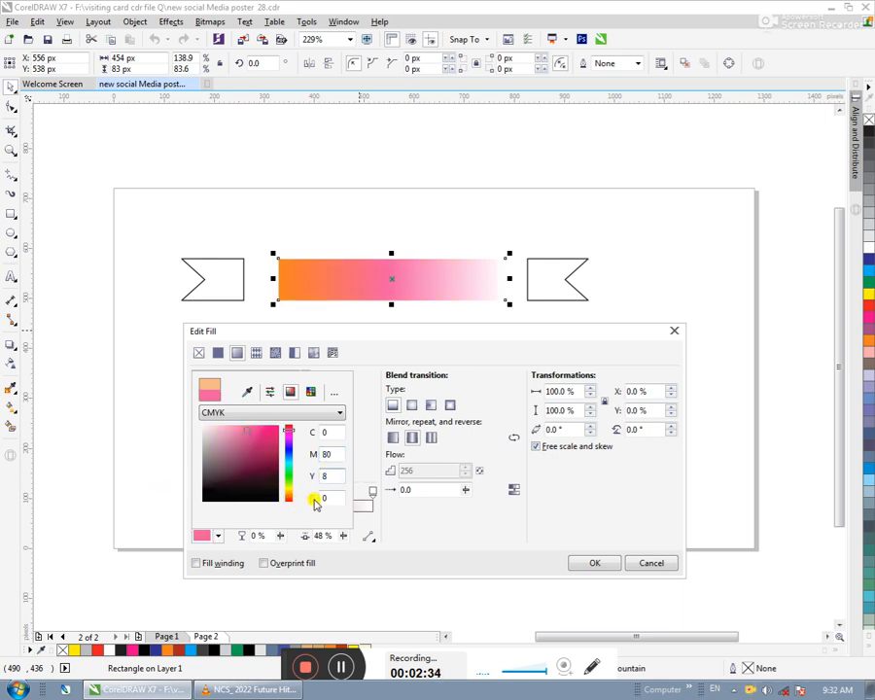
left_click(321, 494)
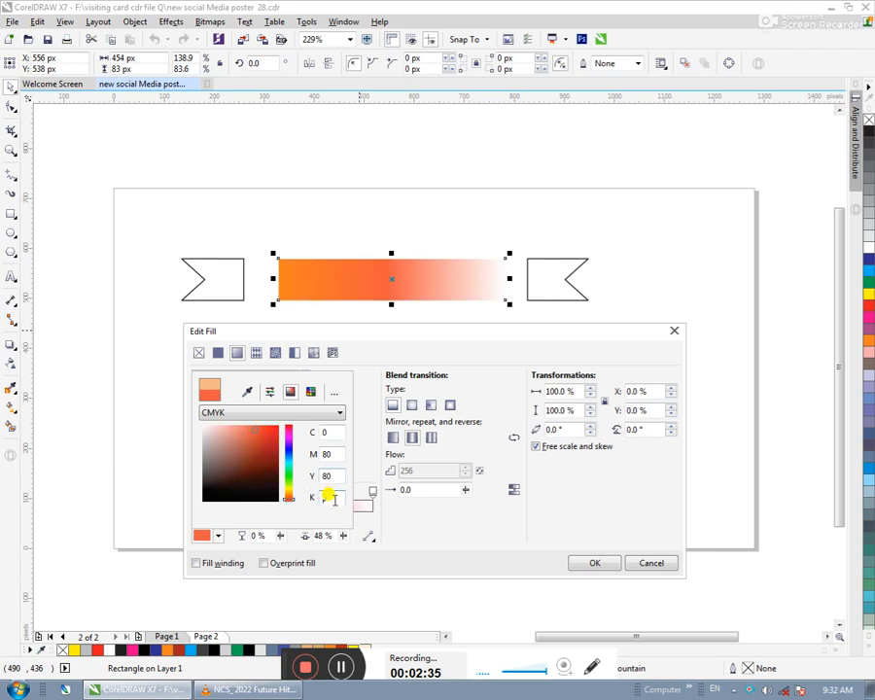
left_click(366, 439)
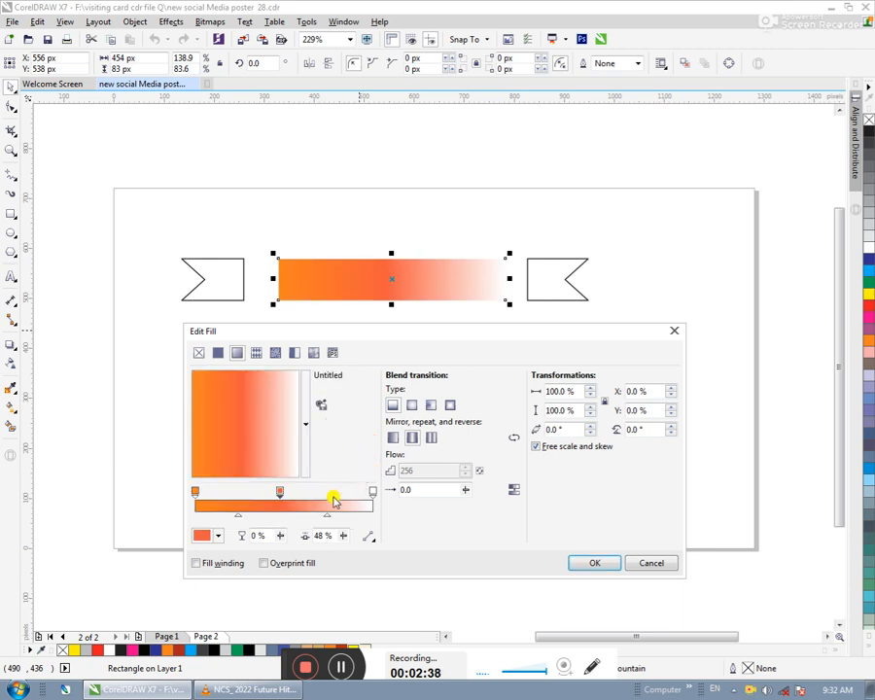
- Change the gradient's white end stop to C0 M50 Y50 K0
left_click(372, 491)
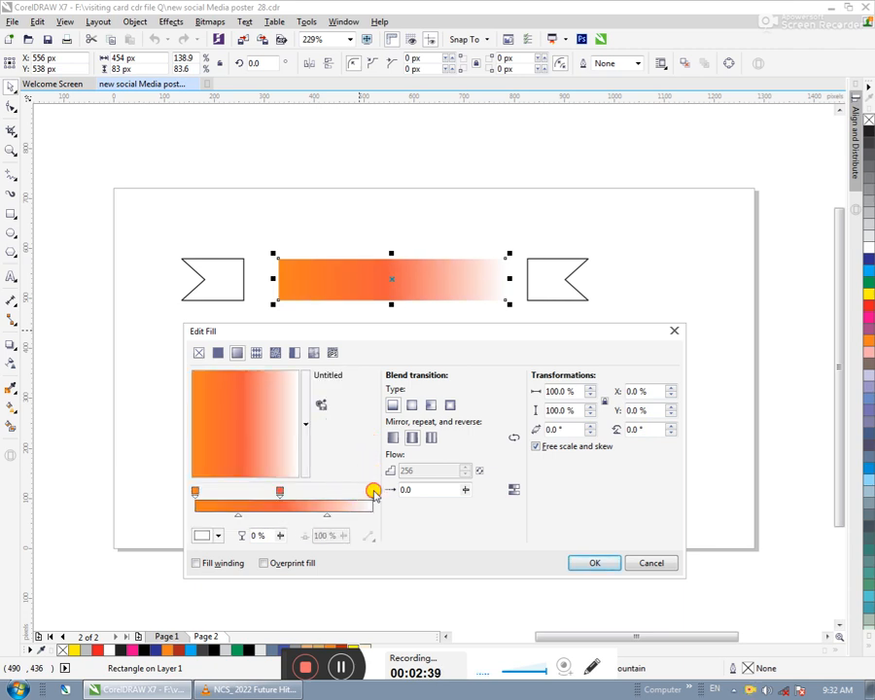
left_click(201, 536)
double_click(327, 475)
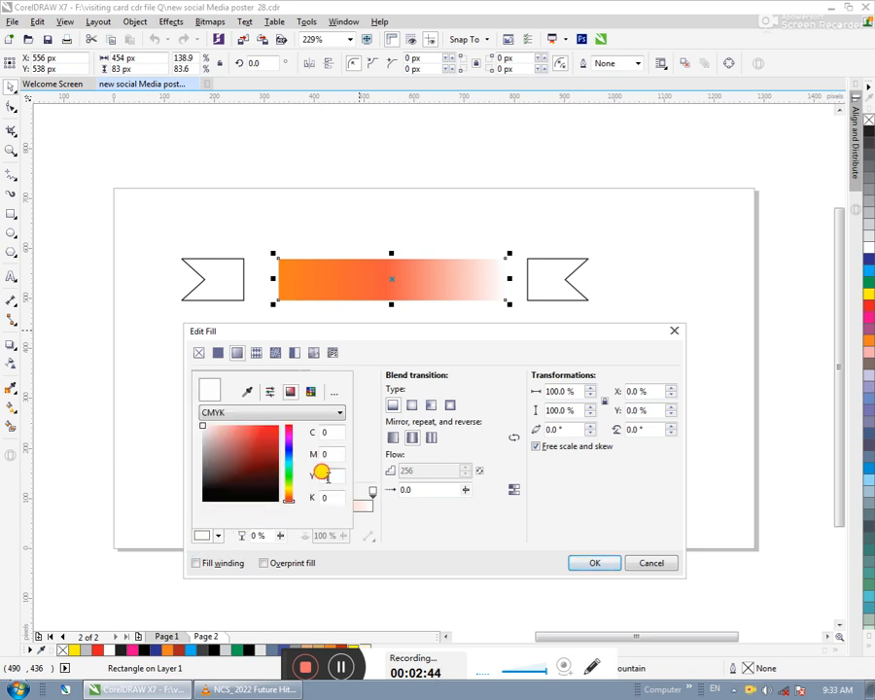
type("50")
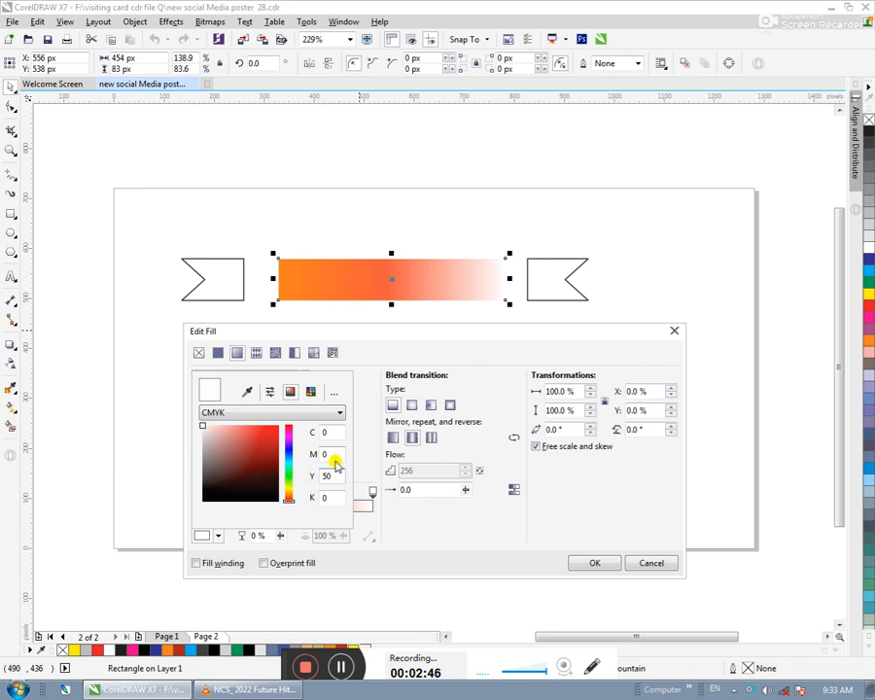
double_click(327, 454)
type("50")
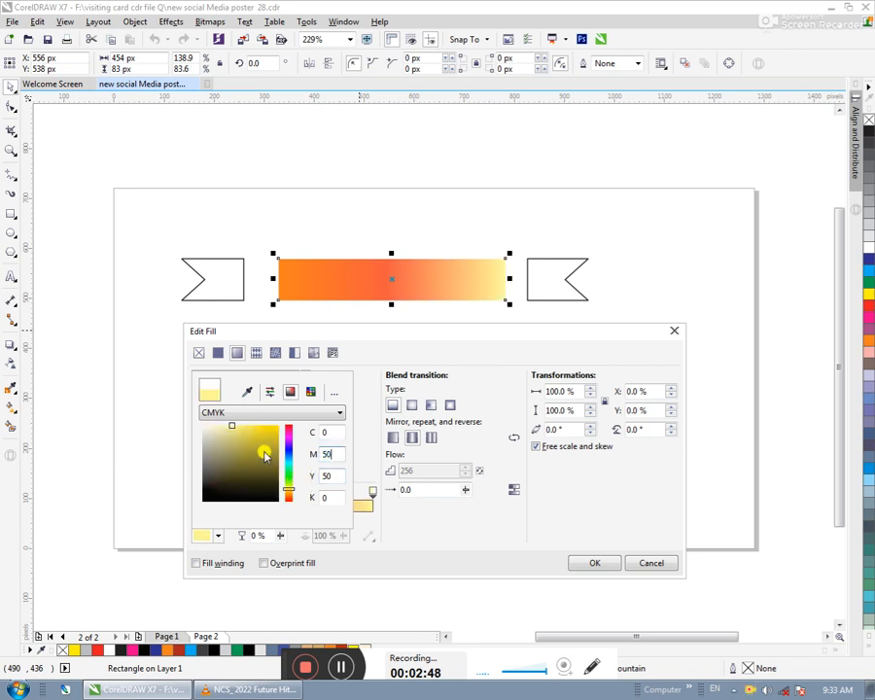
left_click(328, 425)
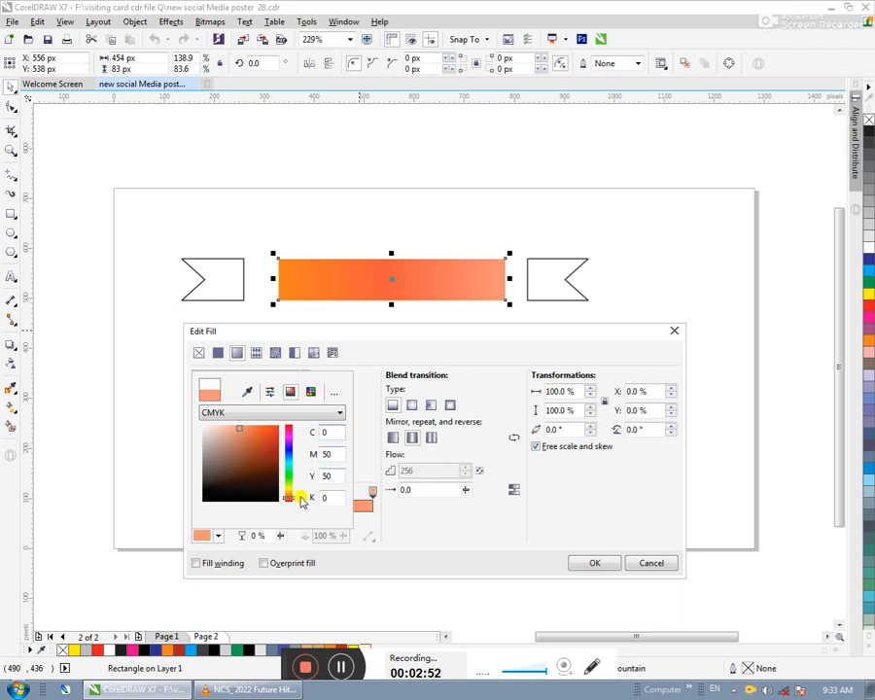
- Set the yellow value of the gradient's end stop to 100
left_click(206, 534)
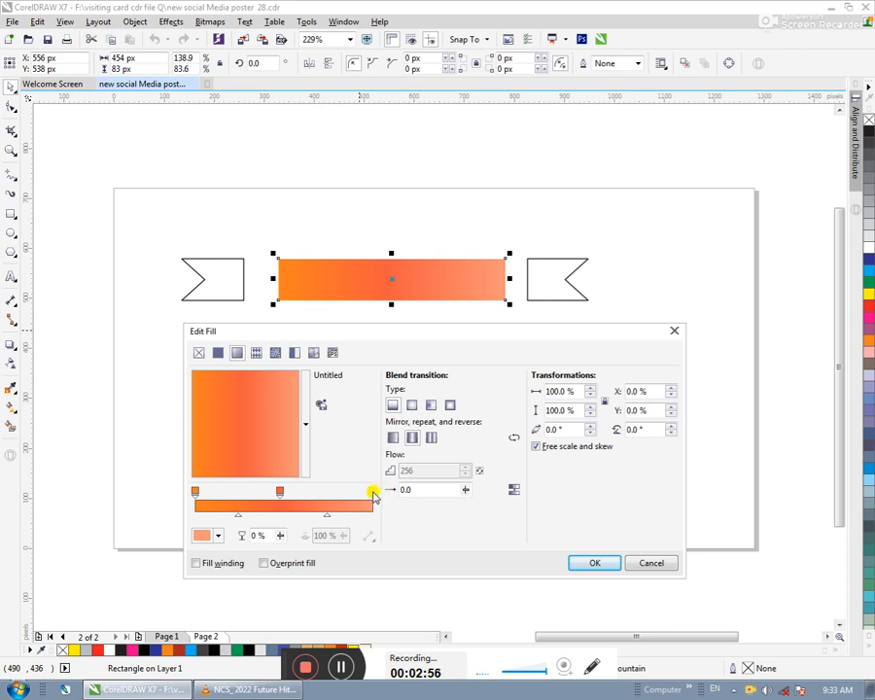
left_click(207, 533)
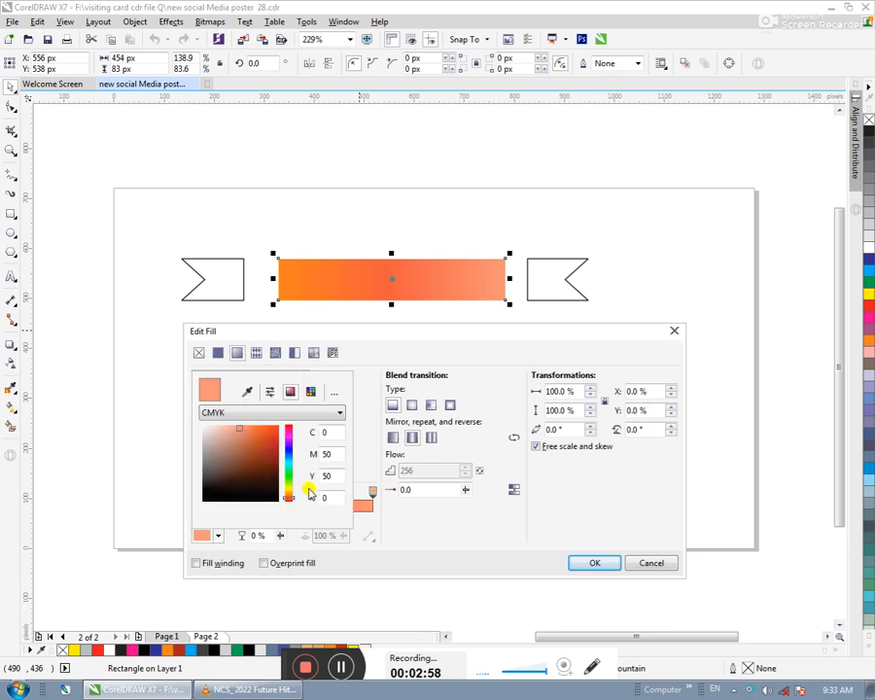
double_click(336, 475)
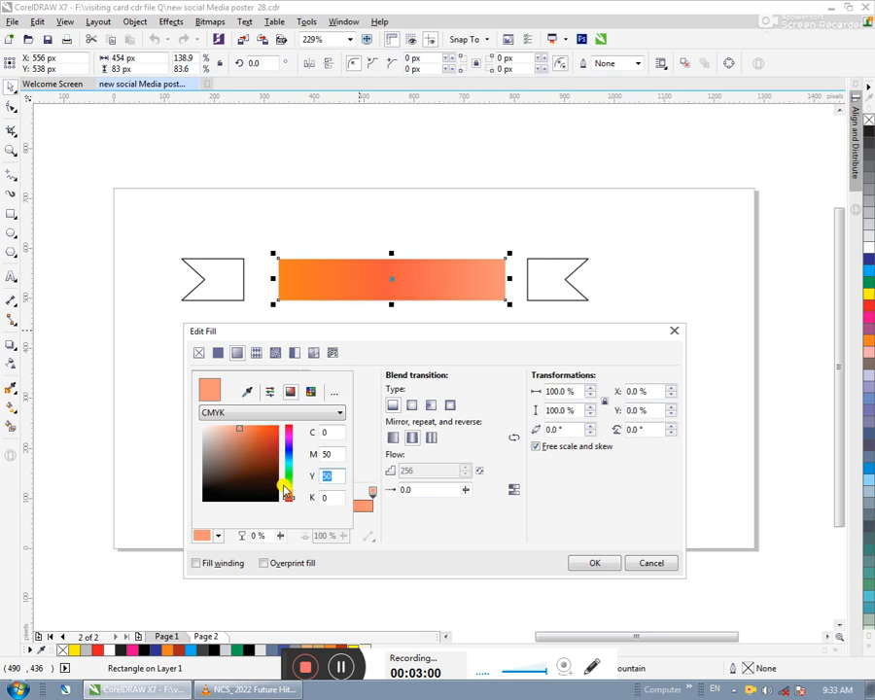
left_click(333, 451)
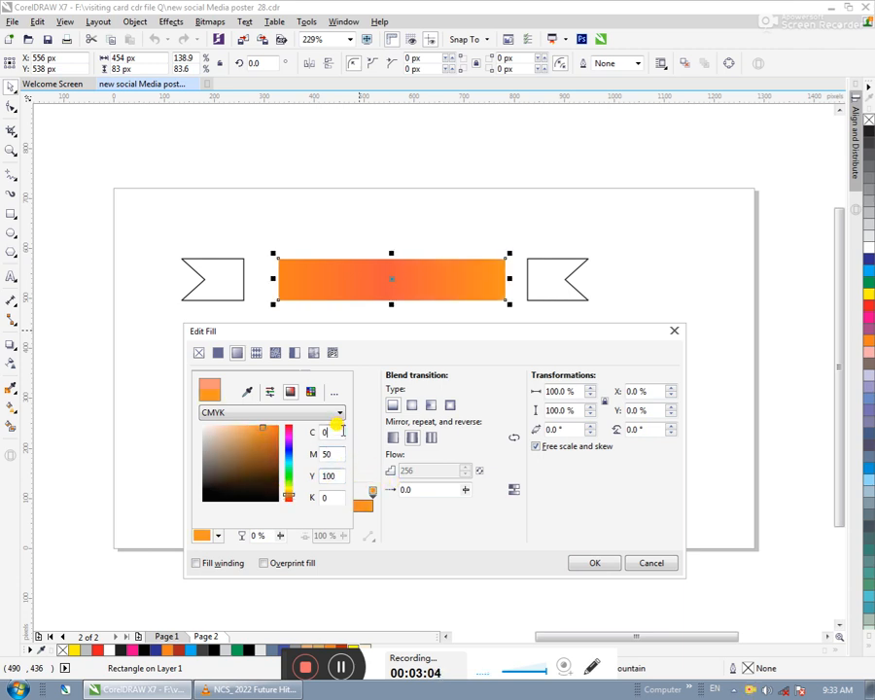
left_click(338, 497)
left_click(468, 529)
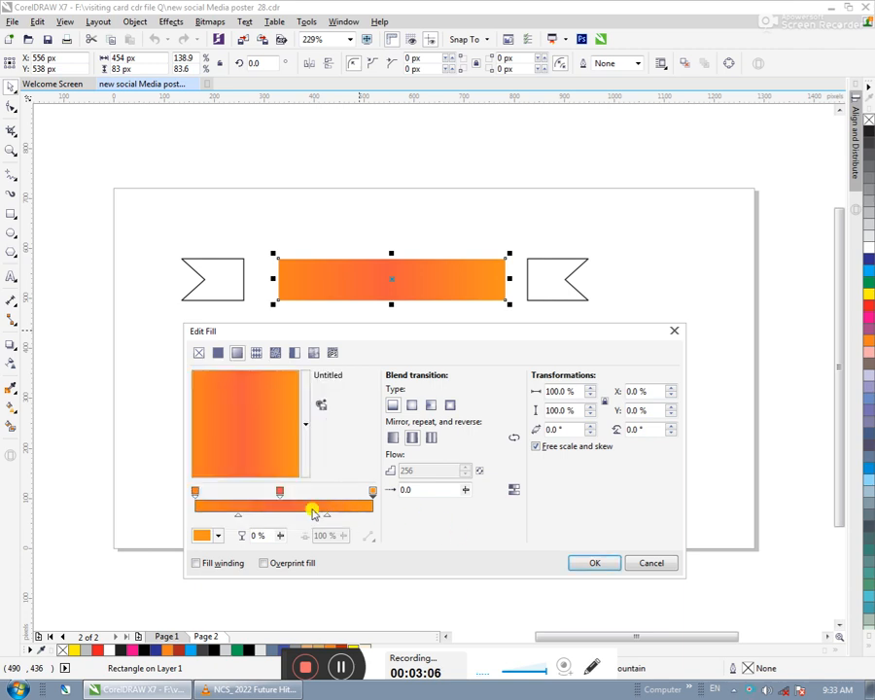
- Recolour the gradient's middle stop to M100 Y100 and apply the fill to the central rectangle
double_click(280, 493)
left_click(205, 535)
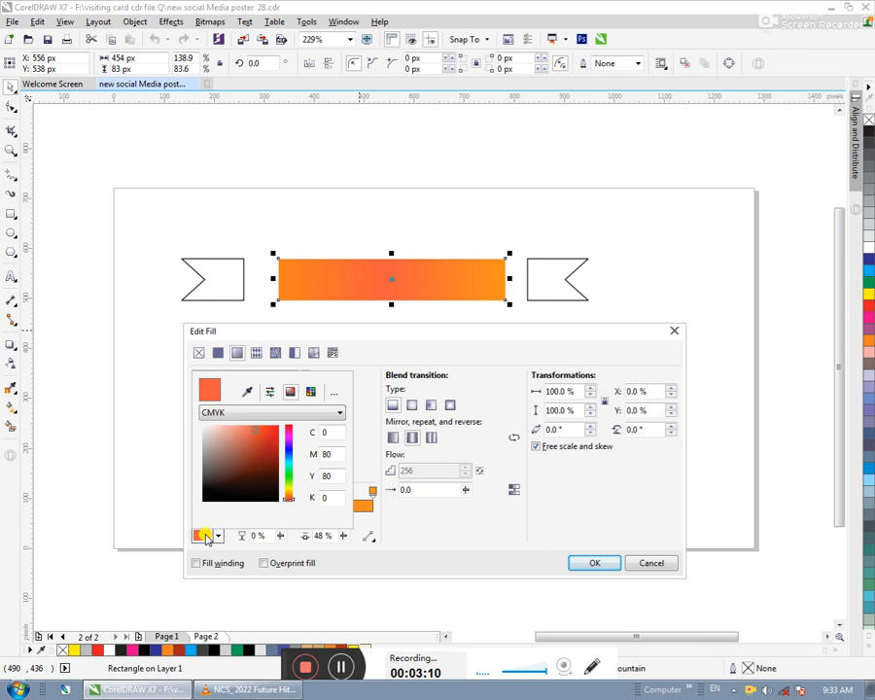
left_click(334, 453)
type("100")
left_click(337, 476)
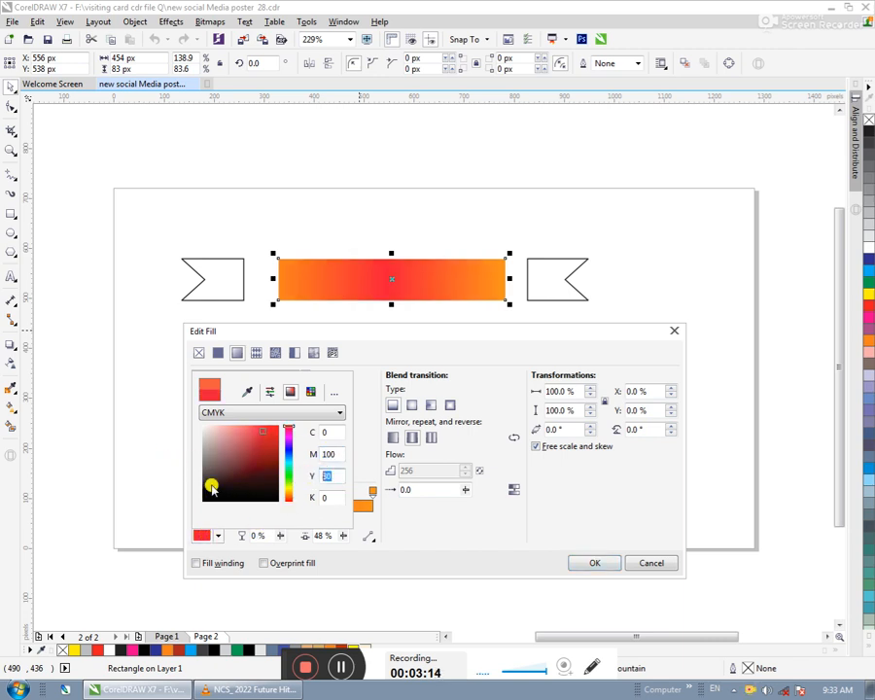
type("100")
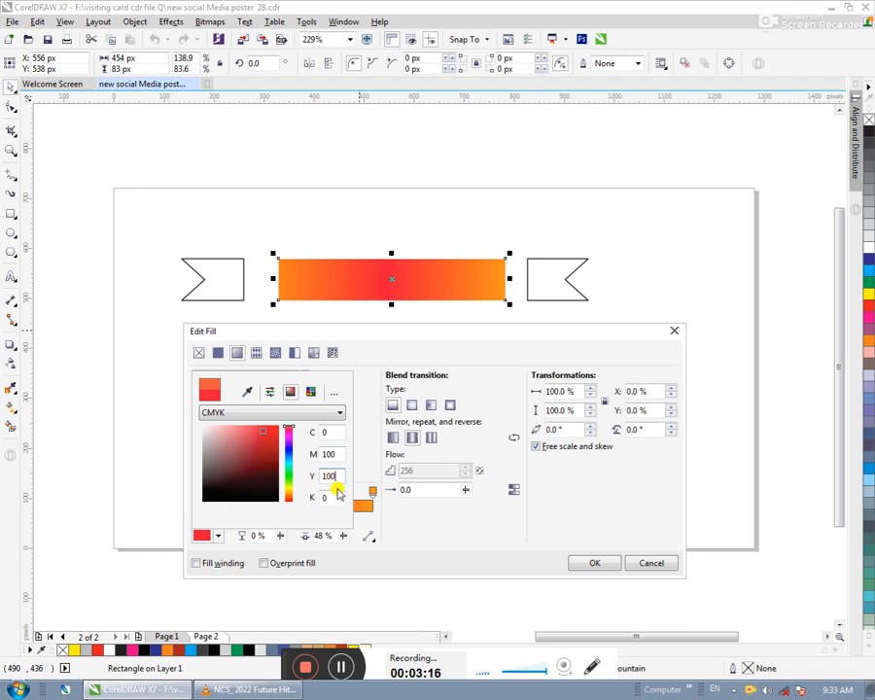
left_click(332, 495)
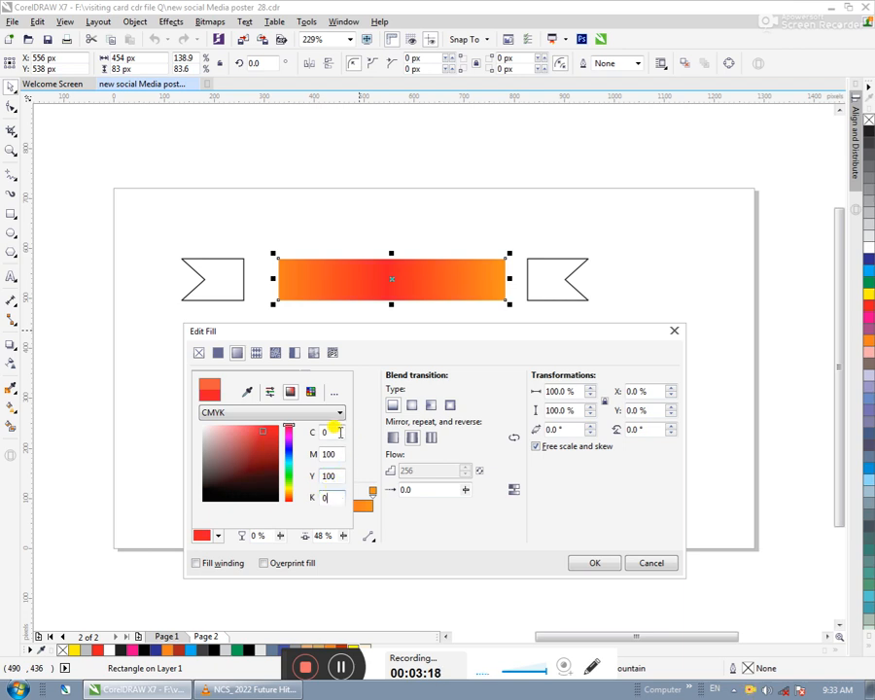
left_click(588, 563)
left_click(413, 439)
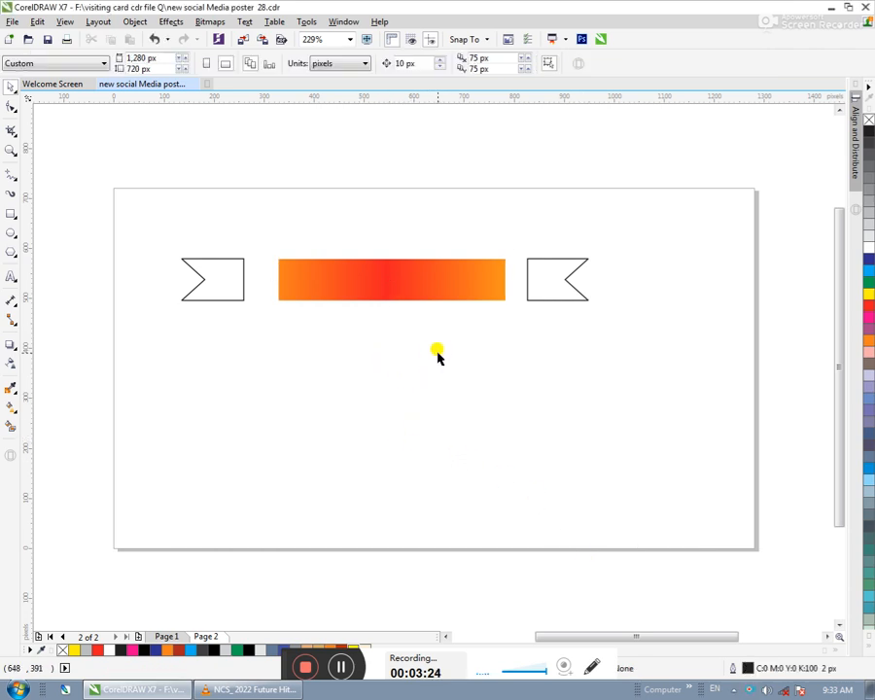
- Copy the central rectangle's gradient fill onto the right and left notched end pieces
left_click(433, 290)
left_click(441, 340)
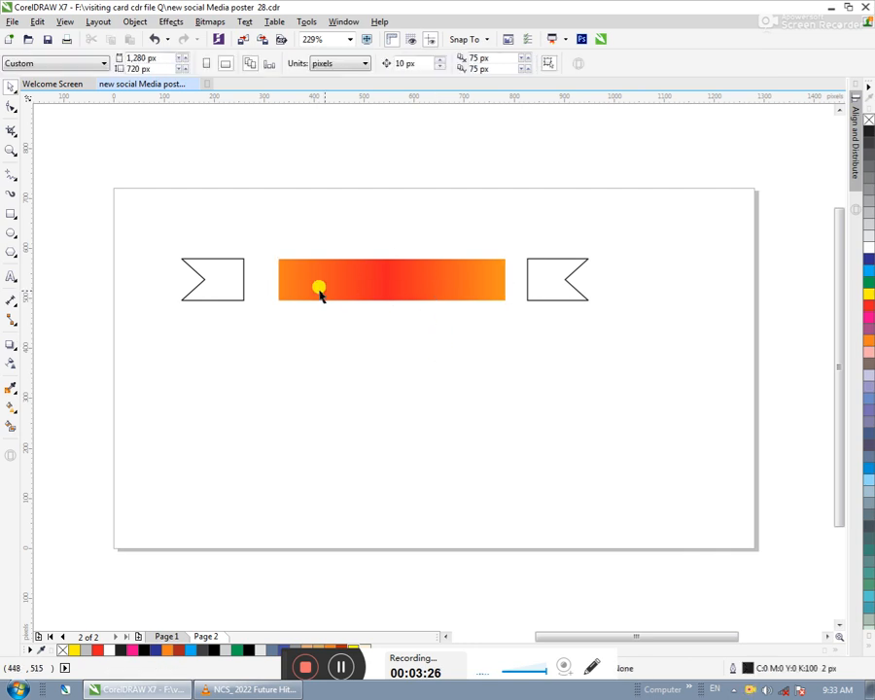
left_click(423, 277)
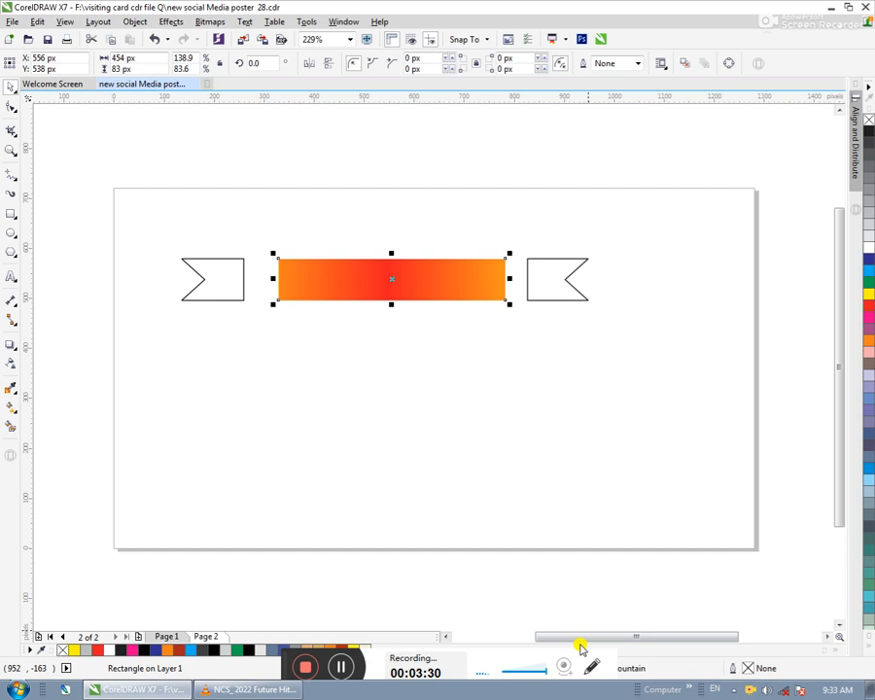
left_click_drag(284, 655, 218, 650)
left_click_drag(603, 669, 543, 281)
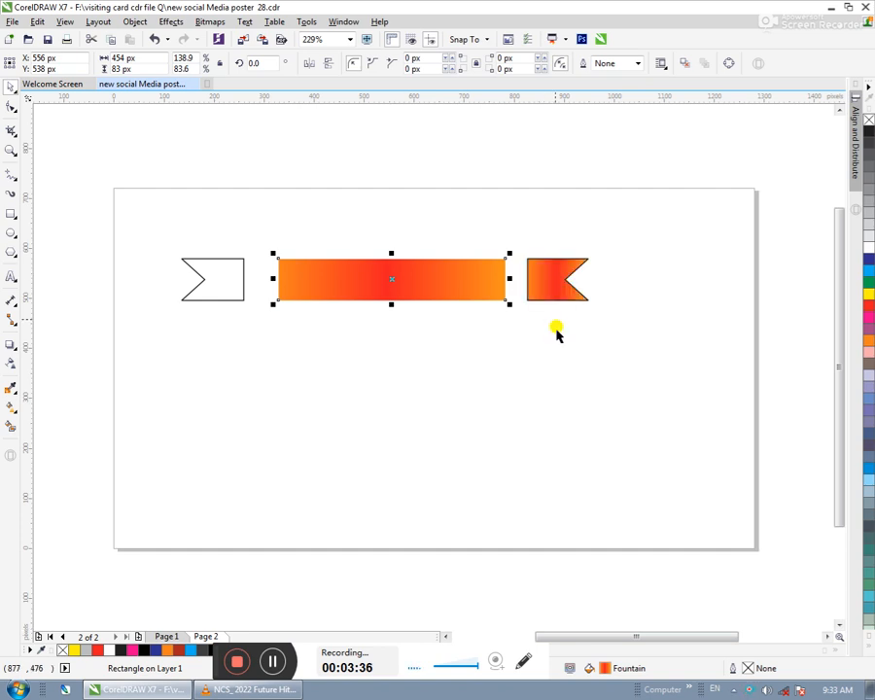
left_click_drag(595, 664, 214, 281)
- Remove the outline from all three banner pieces
left_click_drag(625, 230, 234, 340)
right_click(868, 121)
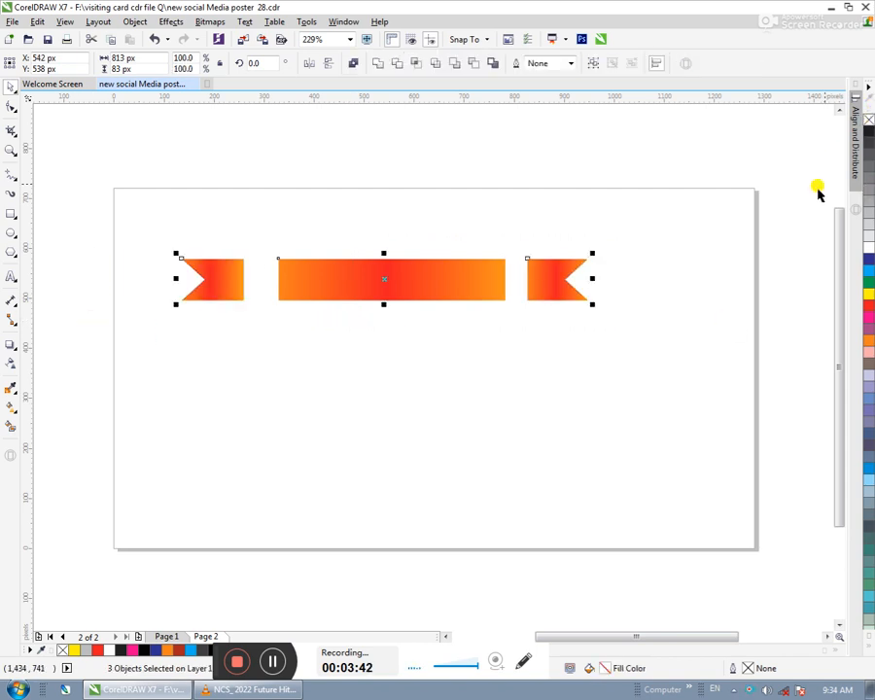
left_click(609, 248)
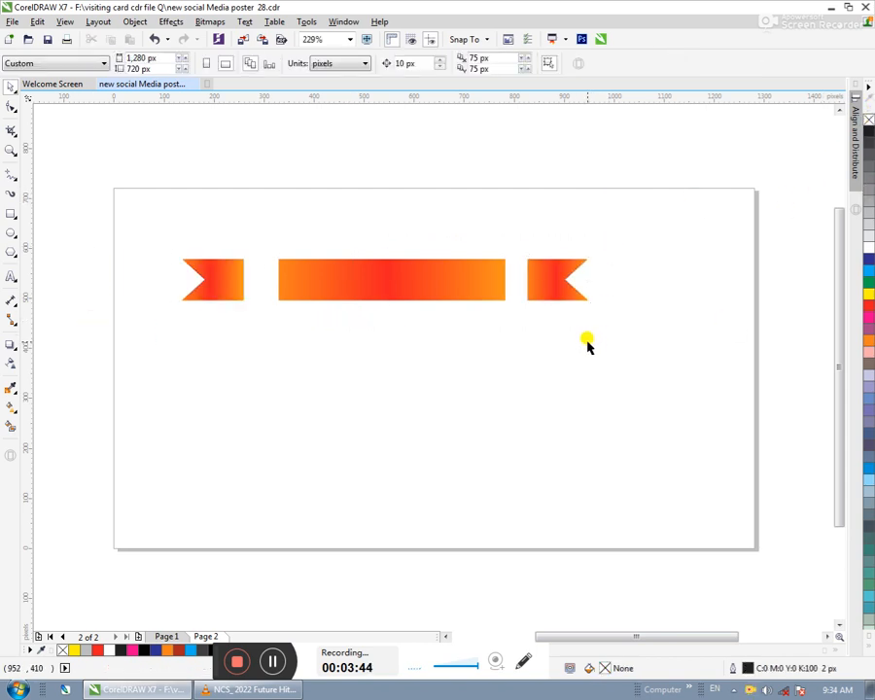
- Nudge the right notched piece 40 px left, close to the central rectangle's right edge
left_click_drag(644, 234, 503, 351)
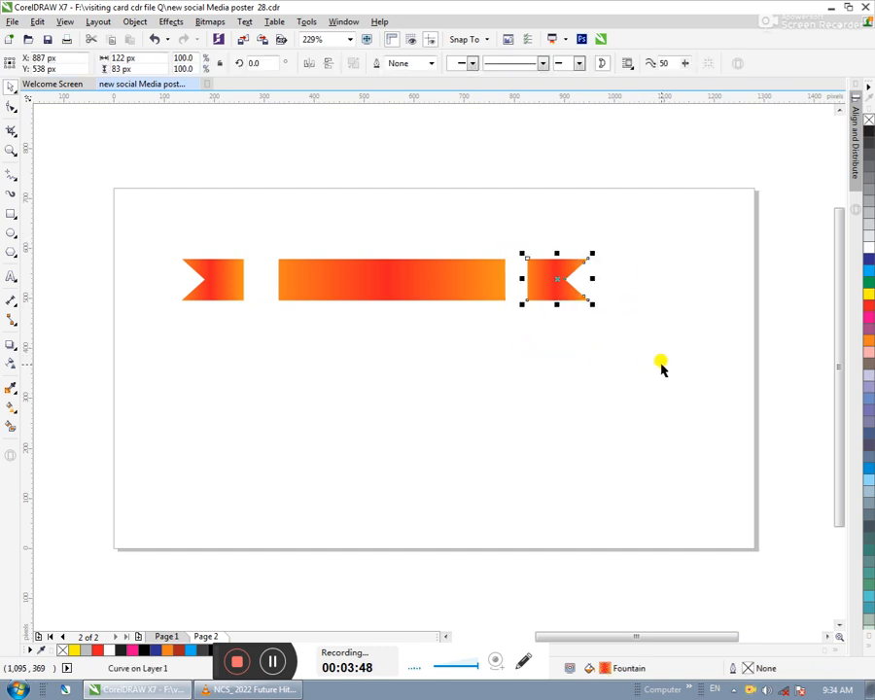
key("Left")
key("Left")
key("Left")
key("Left")
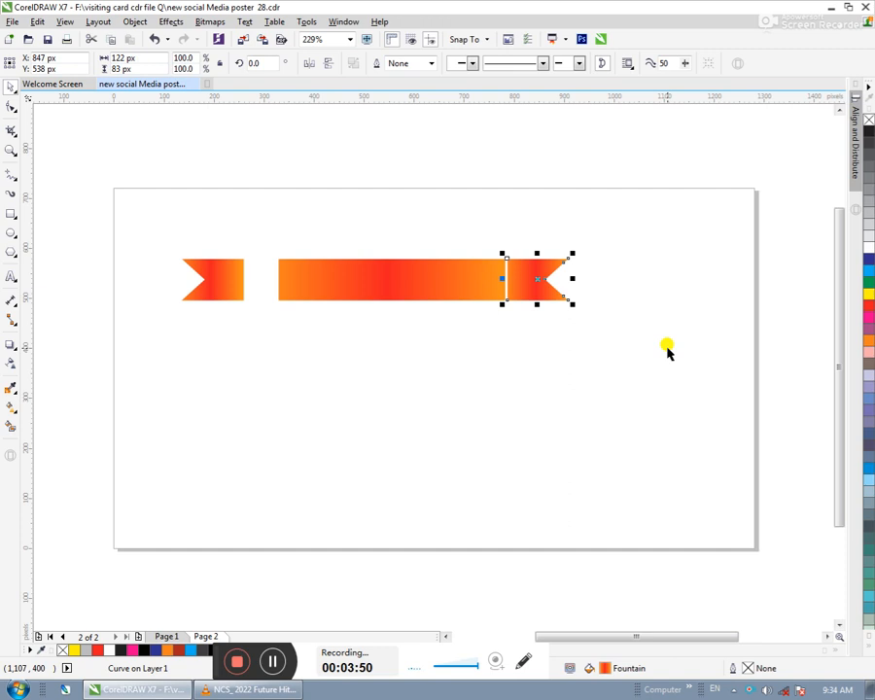
- Nudge the left notched piece right until it sits beside the central rectangle with a thin gap
left_click_drag(164, 237, 262, 323)
key("Right")
key("Right")
key("Right")
key("Right")
key("Right")
key("Right")
key("Right")
key("Right")
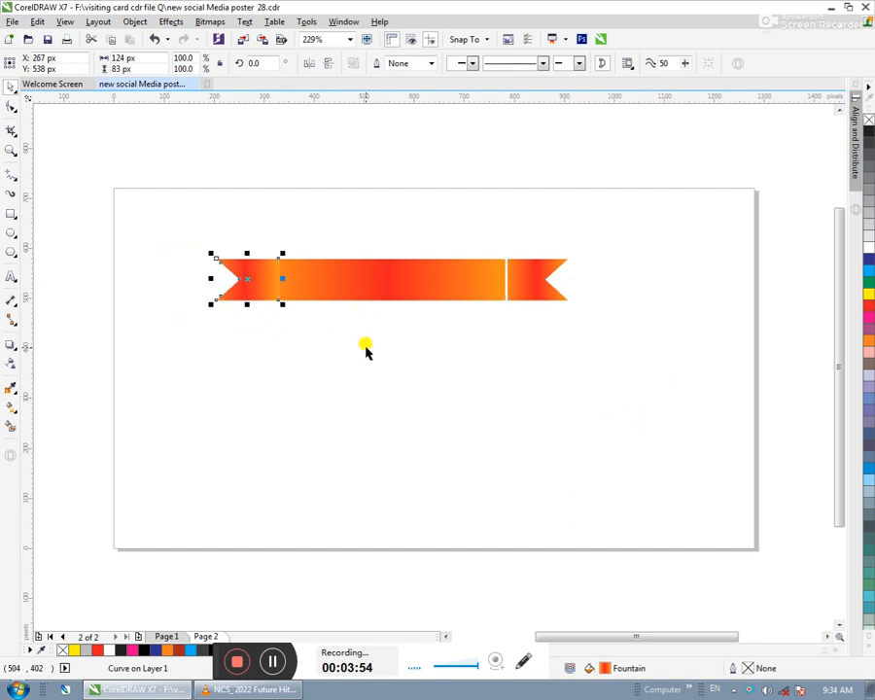
key("Left")
key("ctrl+Right")
left_click(400, 384)
- Lower the right notched piece 40 px and shift it 20 px left to overlap the central rectangle's lower corner
left_click_drag(636, 239, 474, 328)
key("Down")
key("Down")
key("Down")
key("Down")
key("Left")
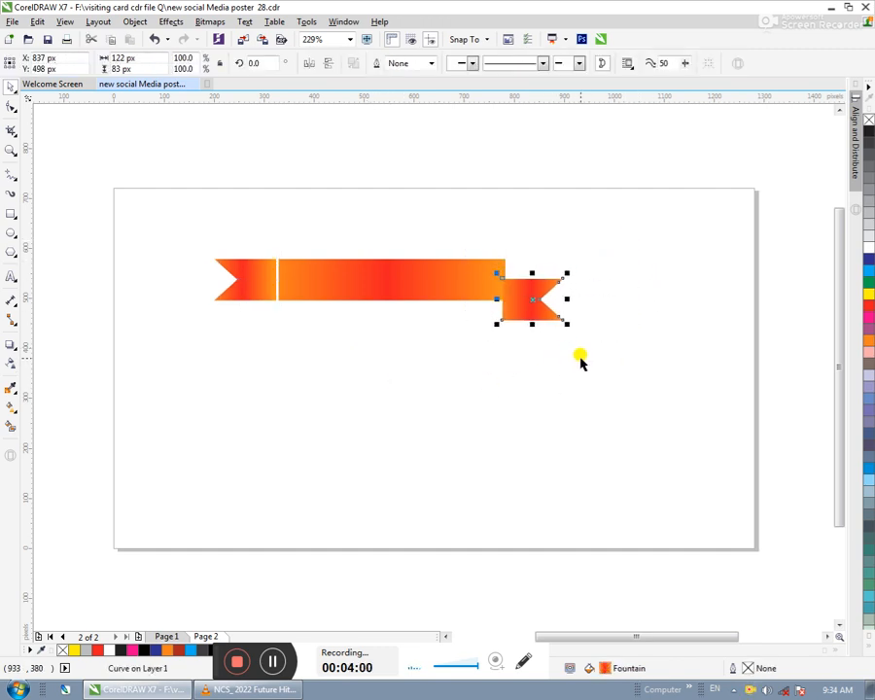
key("Left")
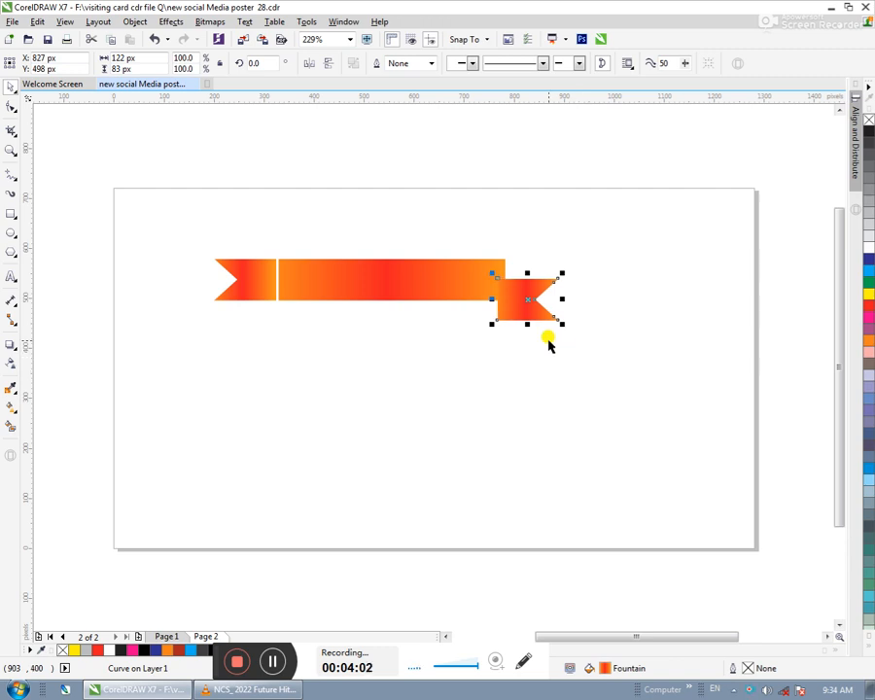
- Raise the left notched piece 40 px and shift it 20 px right to overlap the central rectangle's upper corner
left_click_drag(193, 213, 382, 344)
key("Up")
key("Up")
key("Up")
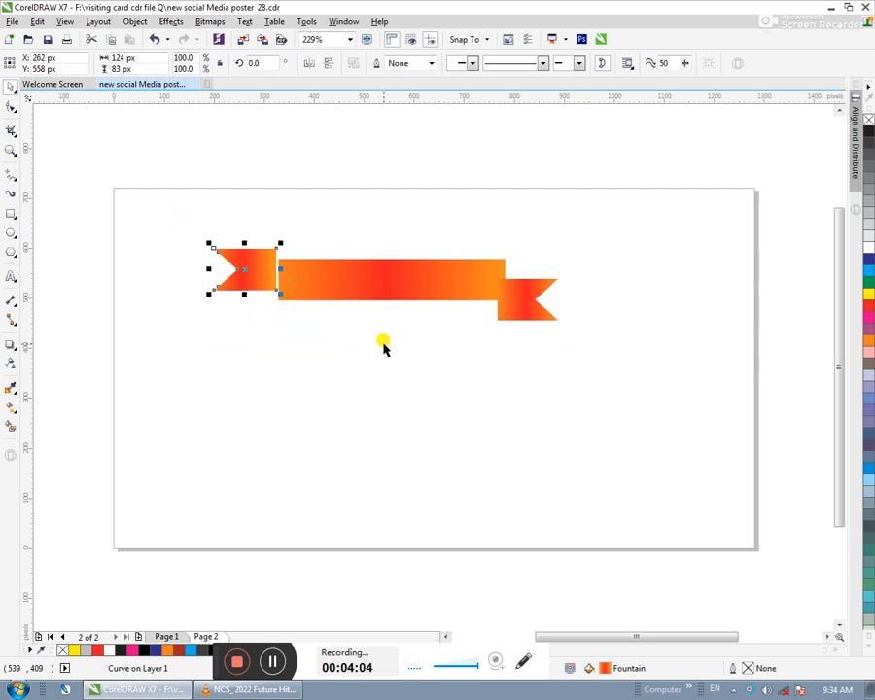
key("Up")
key("Up")
key("Right")
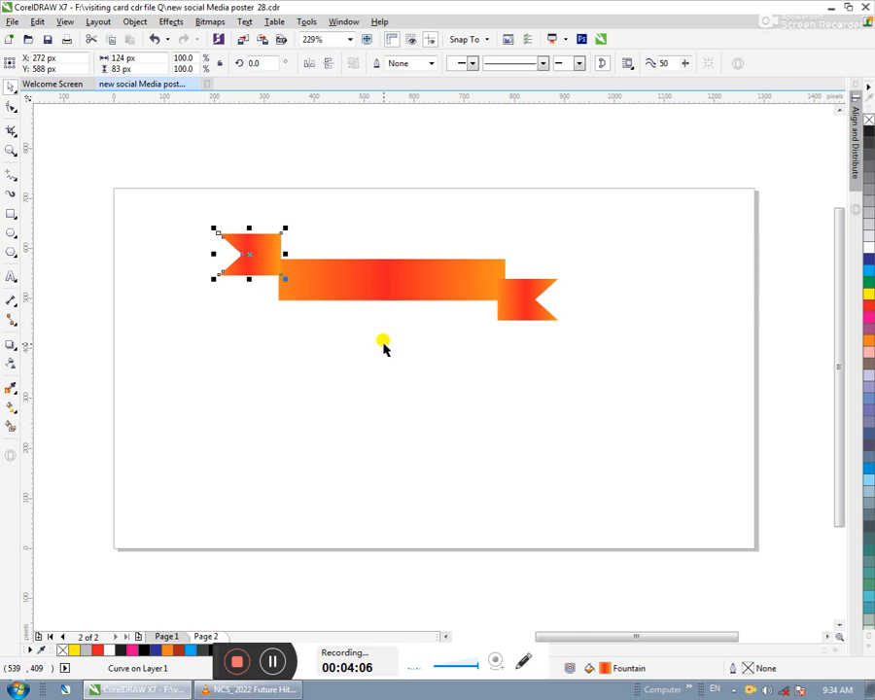
key("Right")
key("Down")
key("Escape")
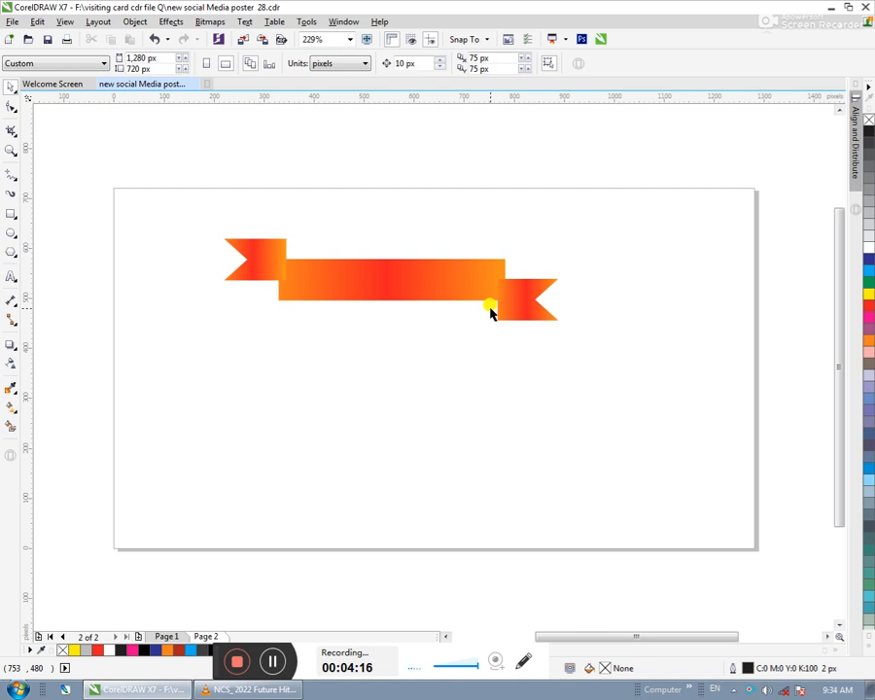
- Move all three banner pieces together about 75 px down the page
left_click_drag(630, 203, 236, 407)
left_click_drag(357, 271, 358, 313)
left_click(360, 445)
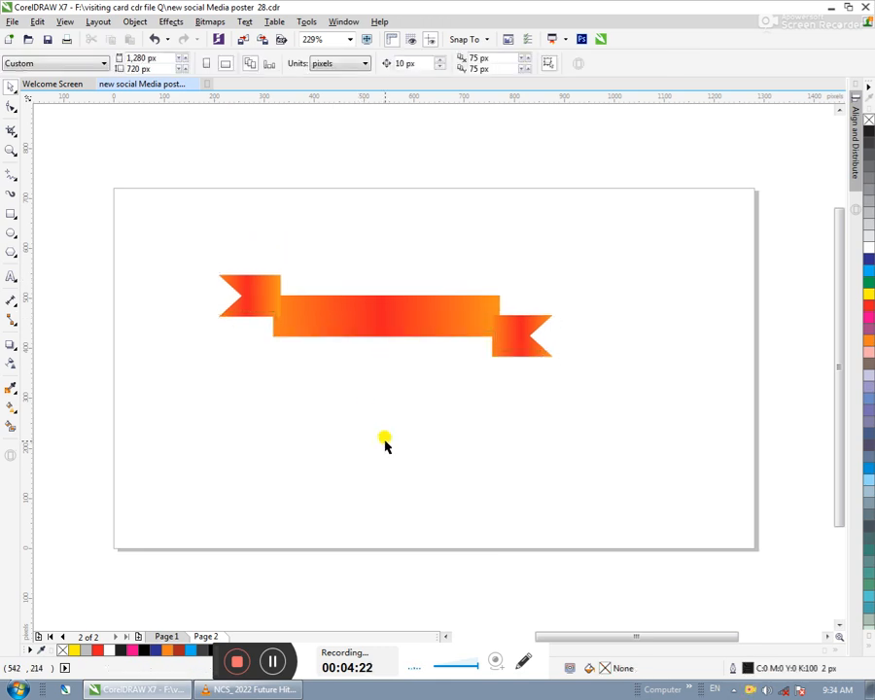
- Shift the right notched piece 10 px left and move its gradient's red colour stop to the 1% position
left_click(518, 343)
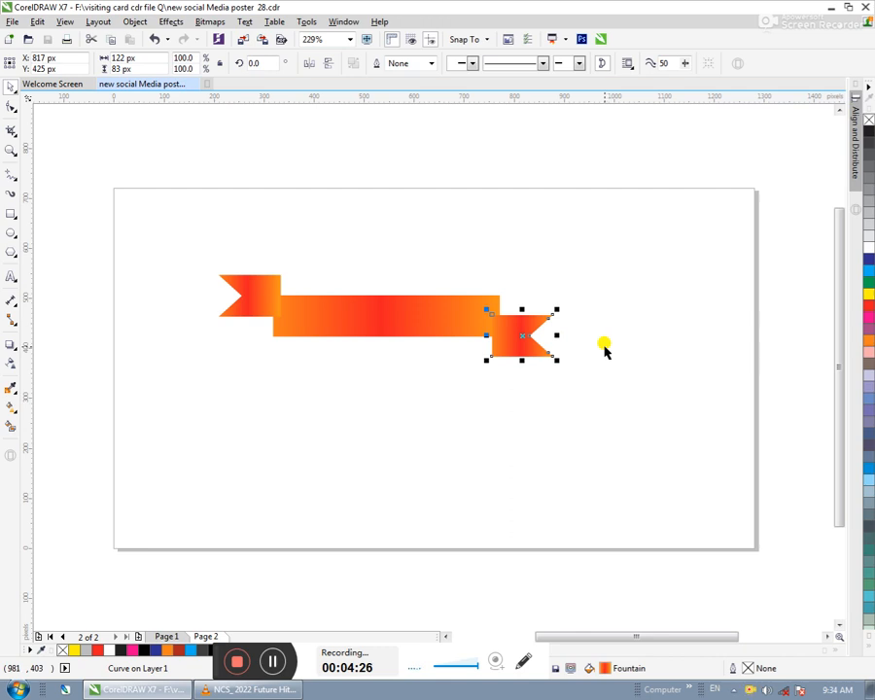
key("Left")
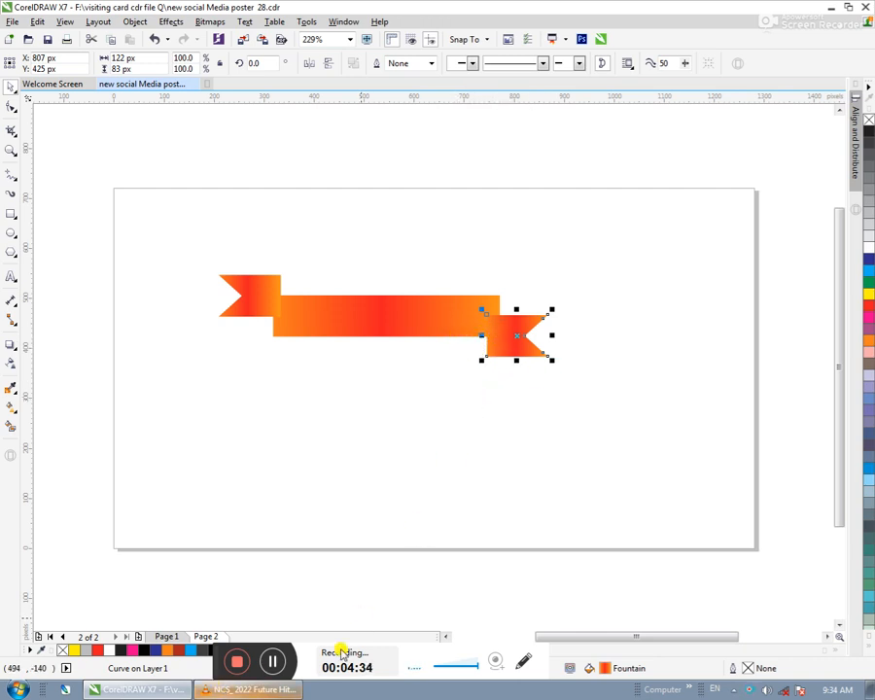
key("F11")
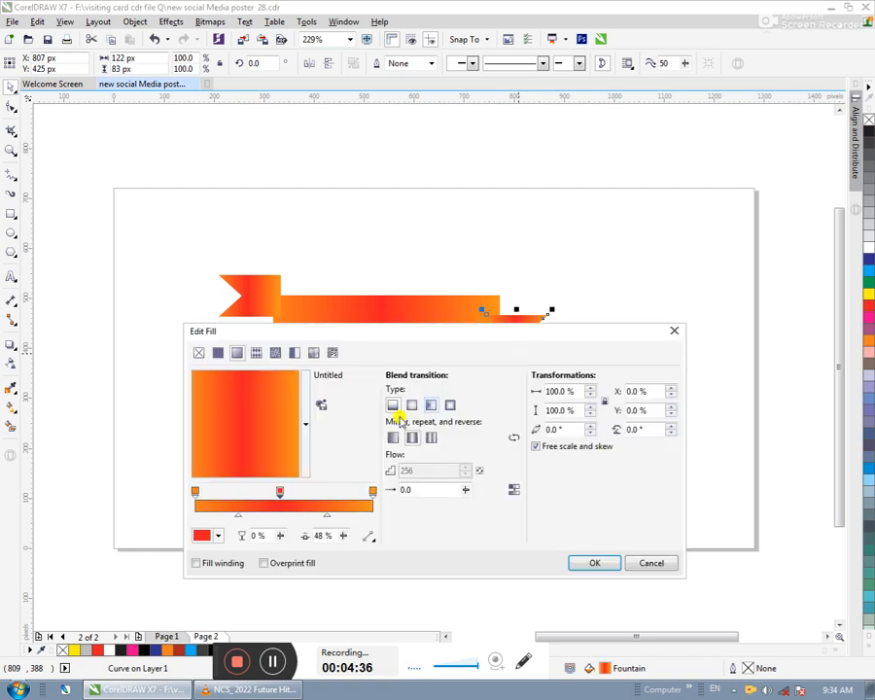
left_click_drag(280, 493, 191, 496)
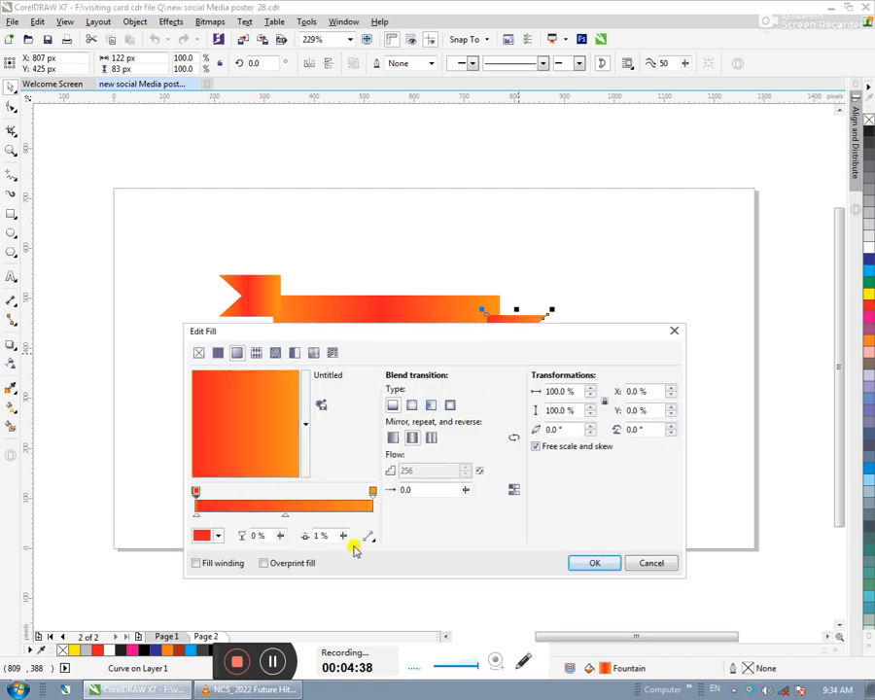
left_click(615, 563)
key("Escape")
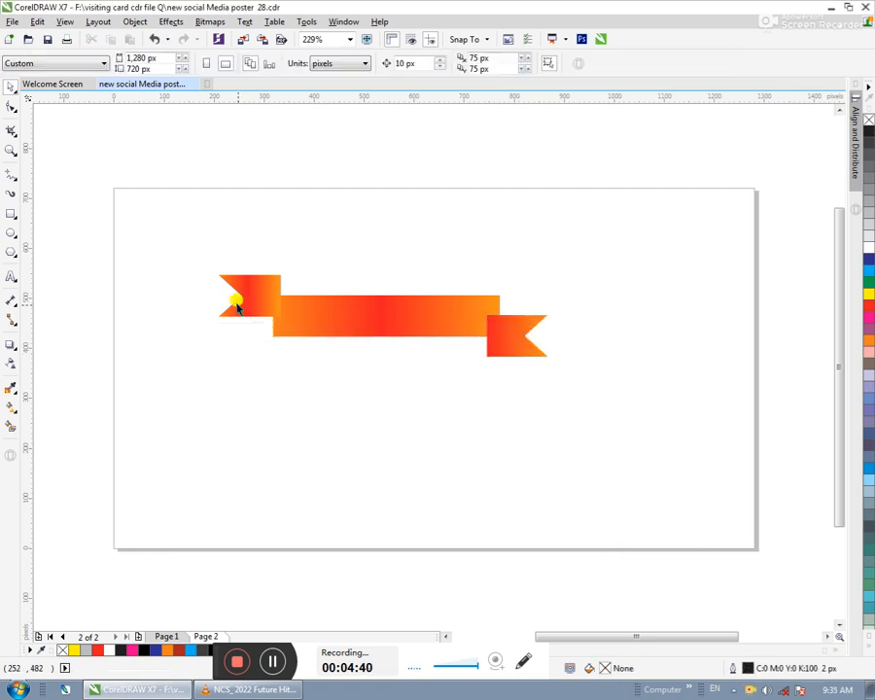
- Move the red colour stop of the left notched piece's gradient to the 99% position
left_click(248, 290)
key("F11")
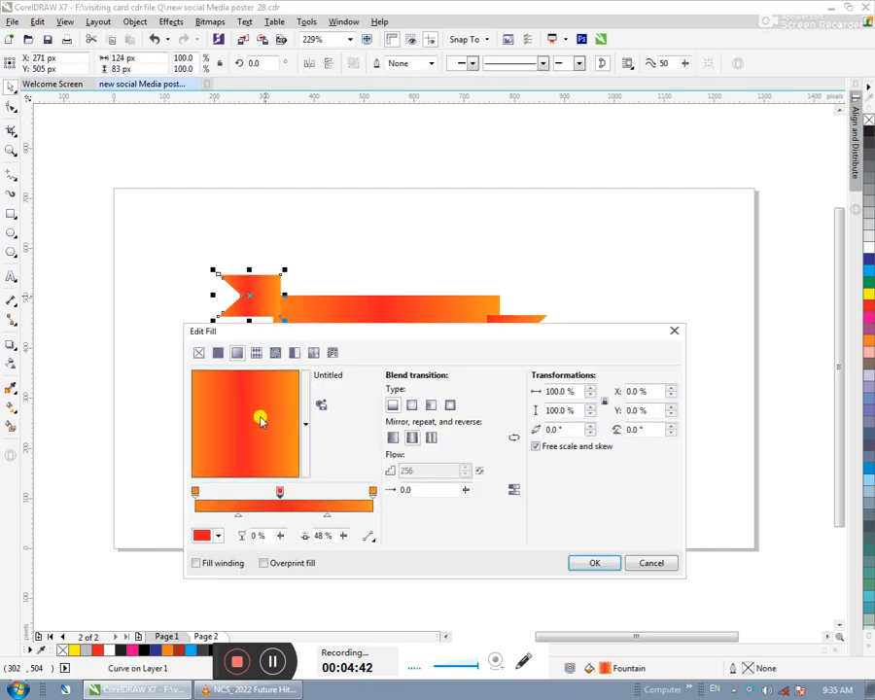
left_click(279, 492)
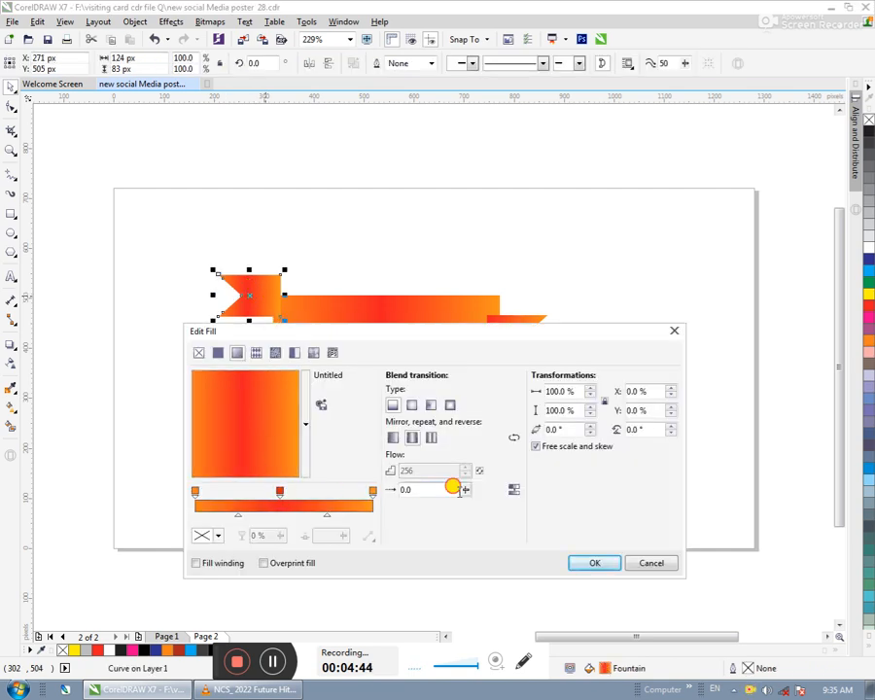
left_click_drag(281, 493, 428, 488)
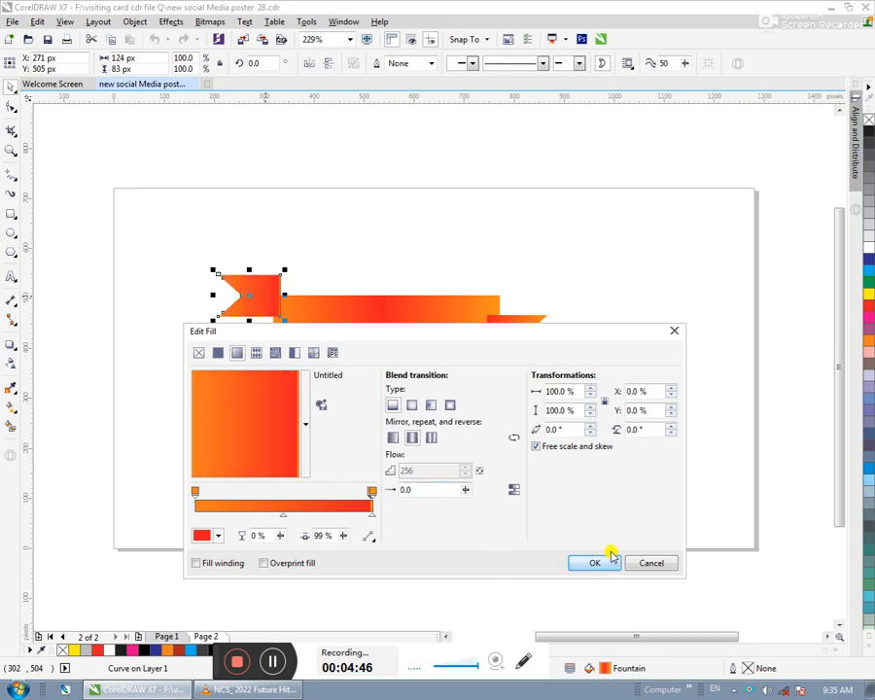
left_click(598, 563)
left_click(476, 226)
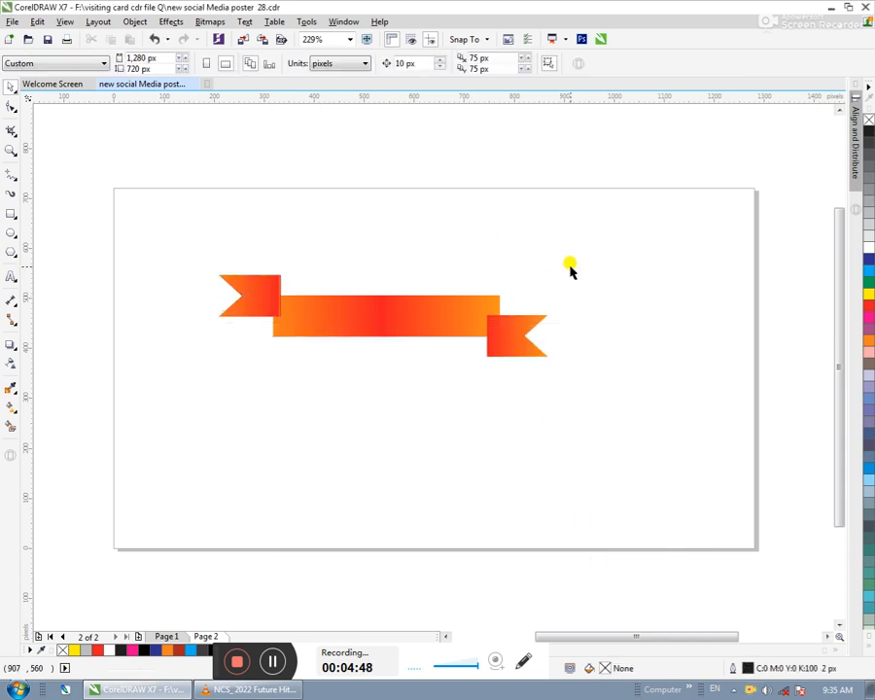
- Open the left notched piece's gradient fill for editing and select its orange end colour stop
left_click(250, 288)
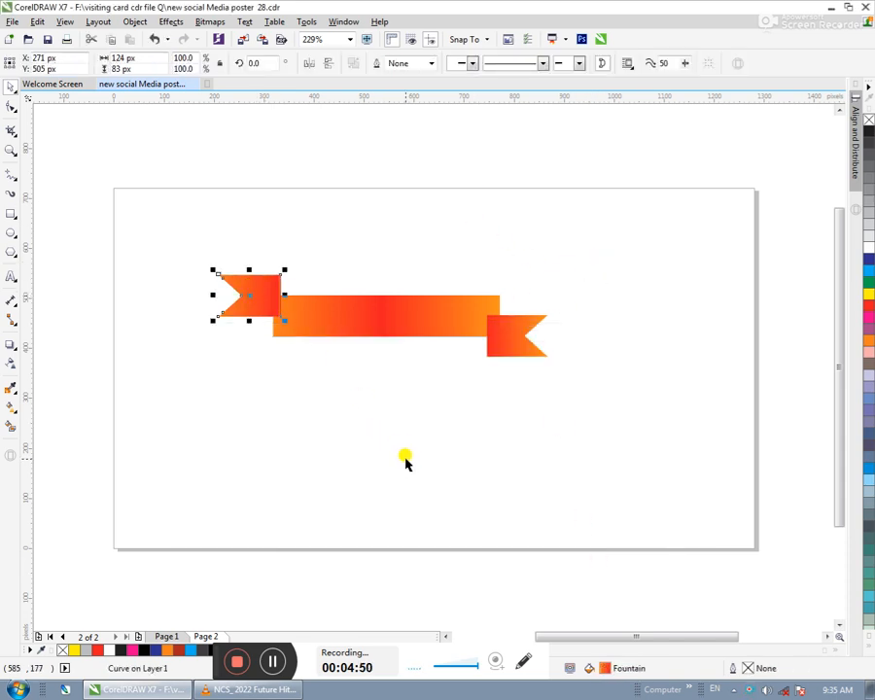
key("F11")
left_click(371, 492)
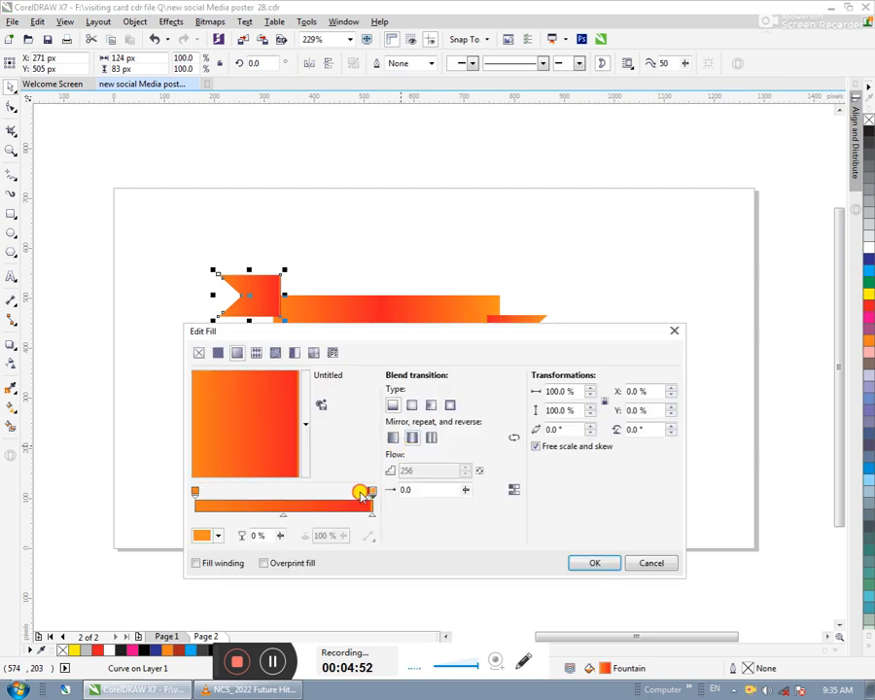
- Try to clear the orange edge from the left notched piece's gradient by adding, shifting and deleting colour stops
double_click(371, 492)
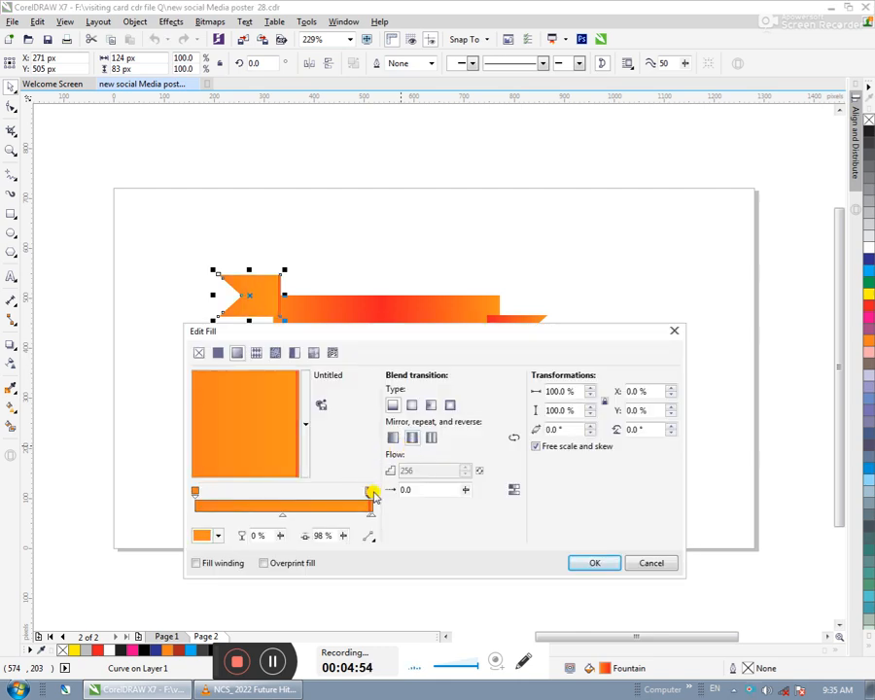
left_click(370, 492)
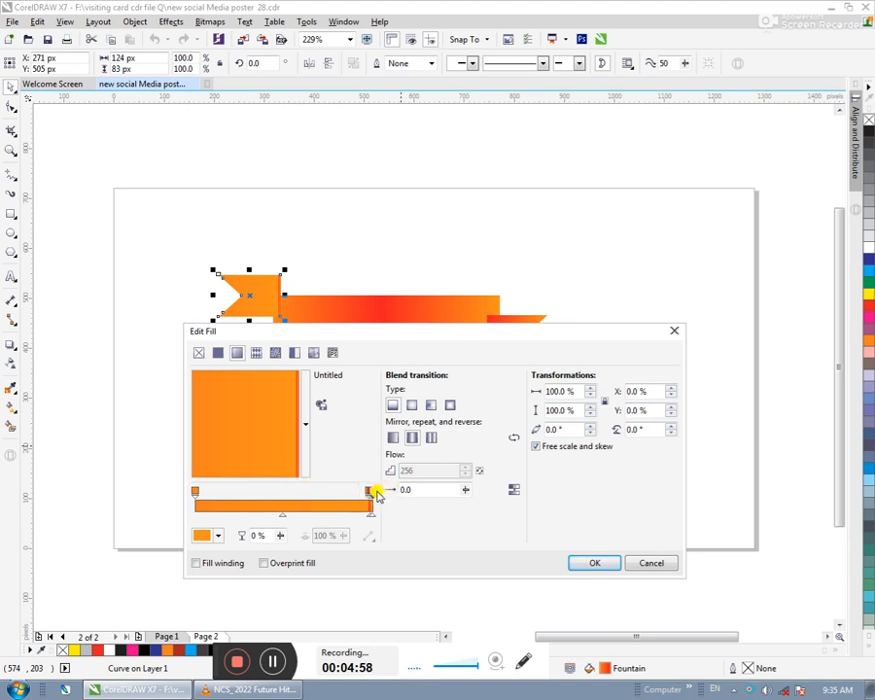
left_click(370, 492)
left_click(373, 491)
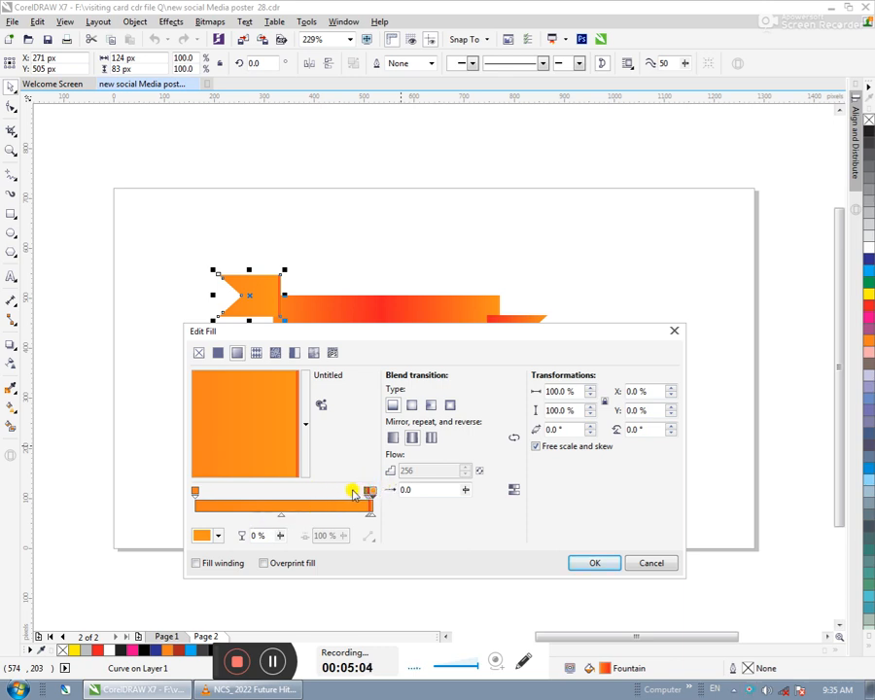
left_click_drag(369, 493, 320, 492)
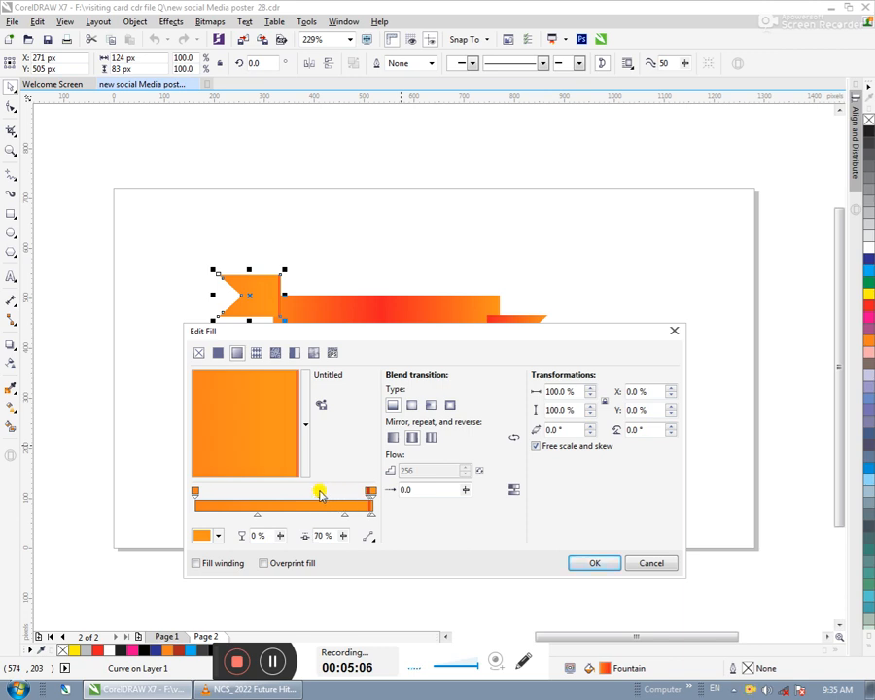
double_click(320, 492)
double_click(369, 494)
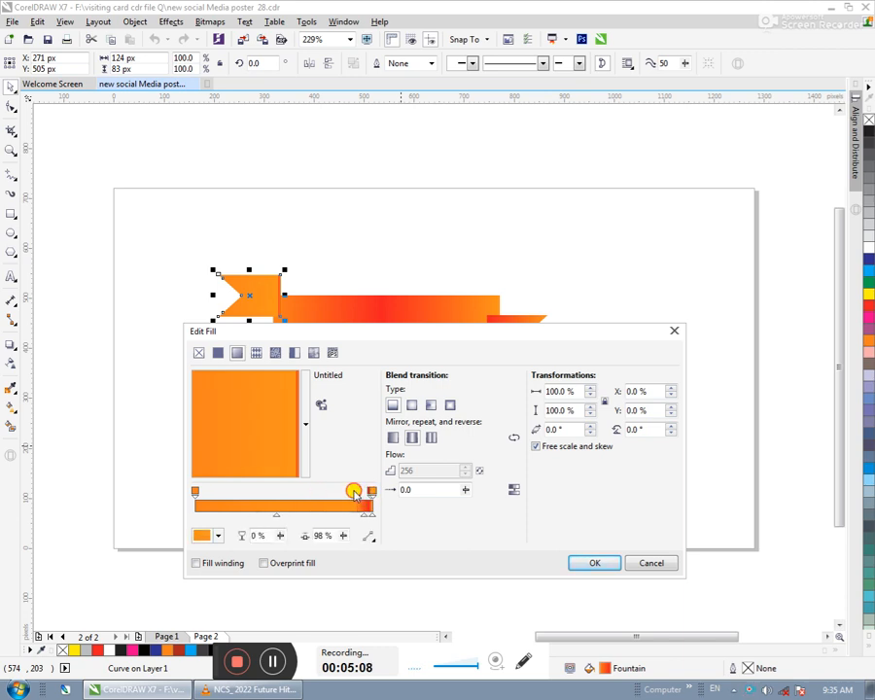
left_click_drag(363, 496, 286, 495)
double_click(288, 494)
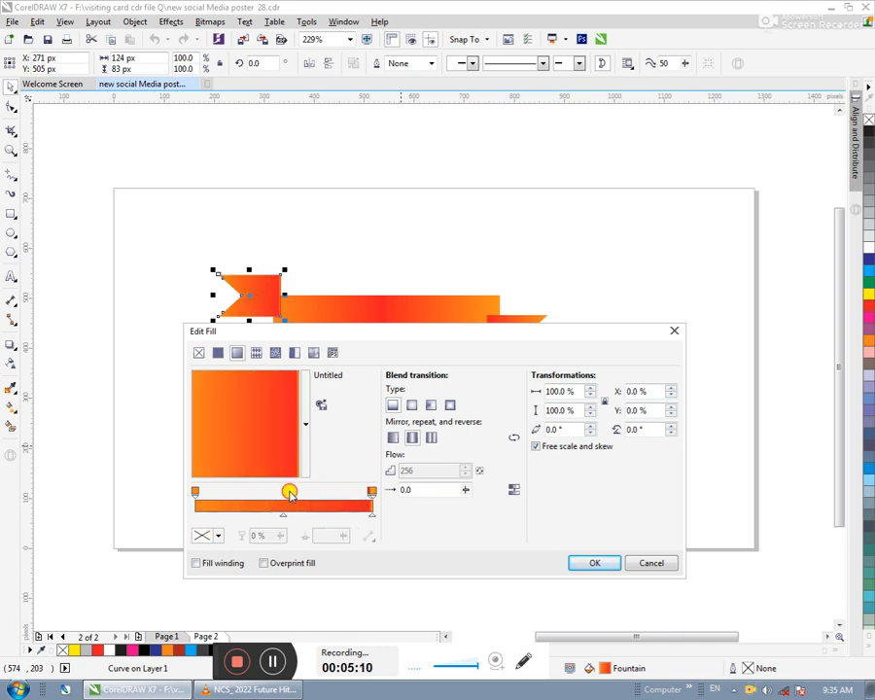
double_click(369, 492)
left_click_drag(369, 492, 387, 497)
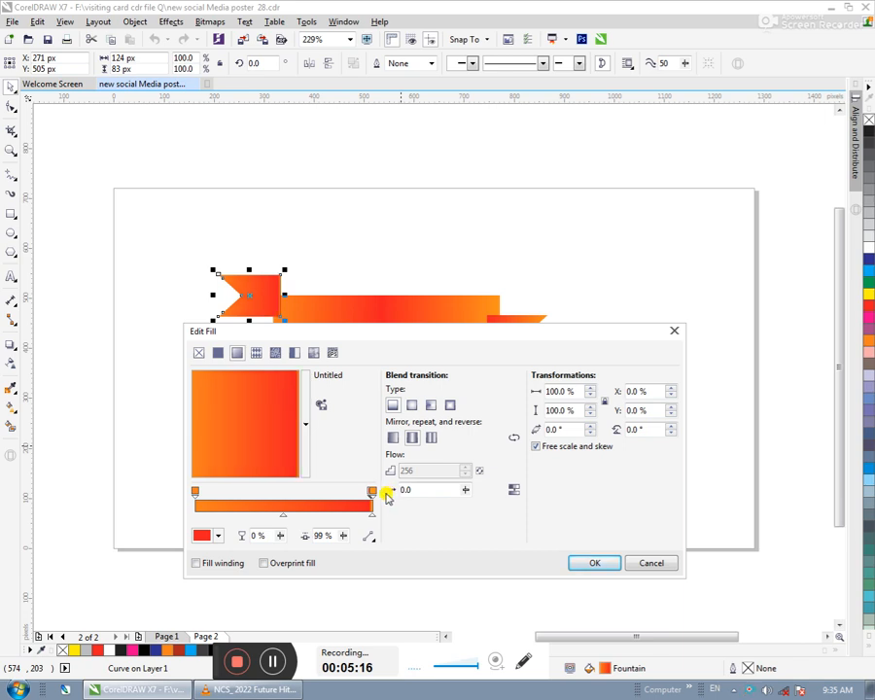
- Set the end colour stop of the left notched piece's gradient to C0 M100 Y100 K0 and apply the fill
left_click(372, 492)
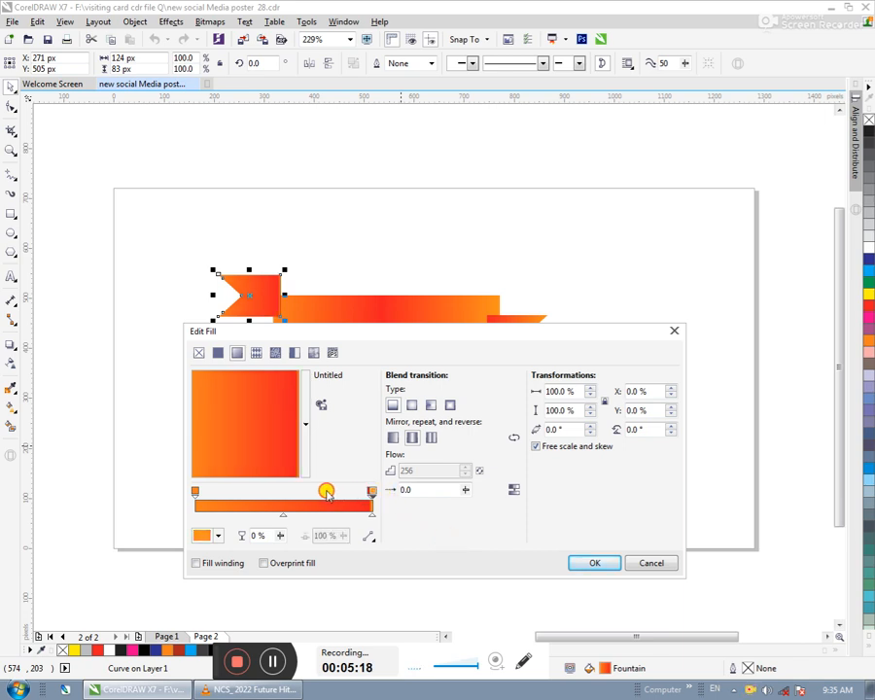
left_click(365, 493)
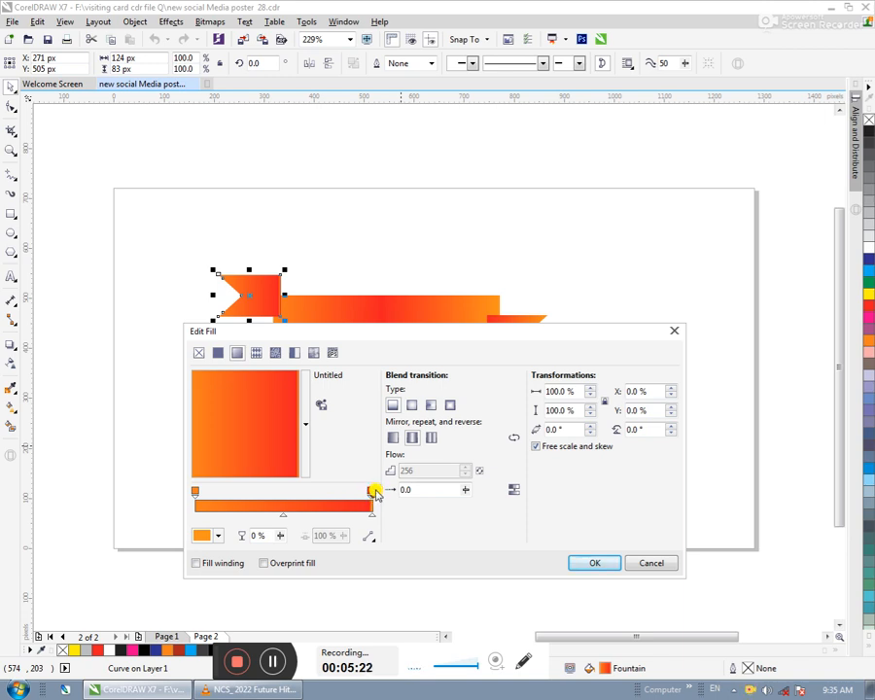
left_click(216, 535)
left_click(323, 452)
type("100")
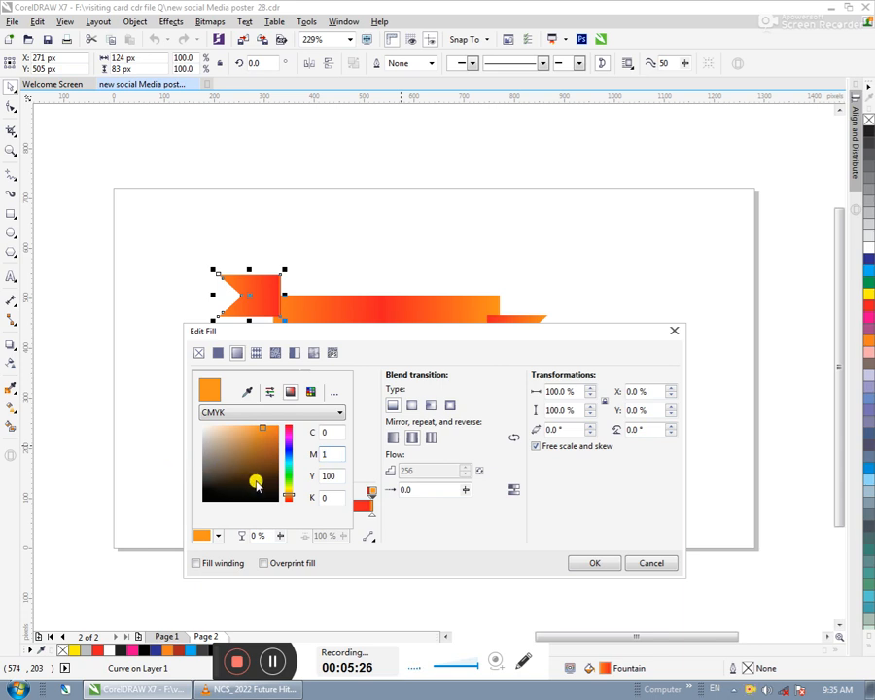
left_click(335, 473)
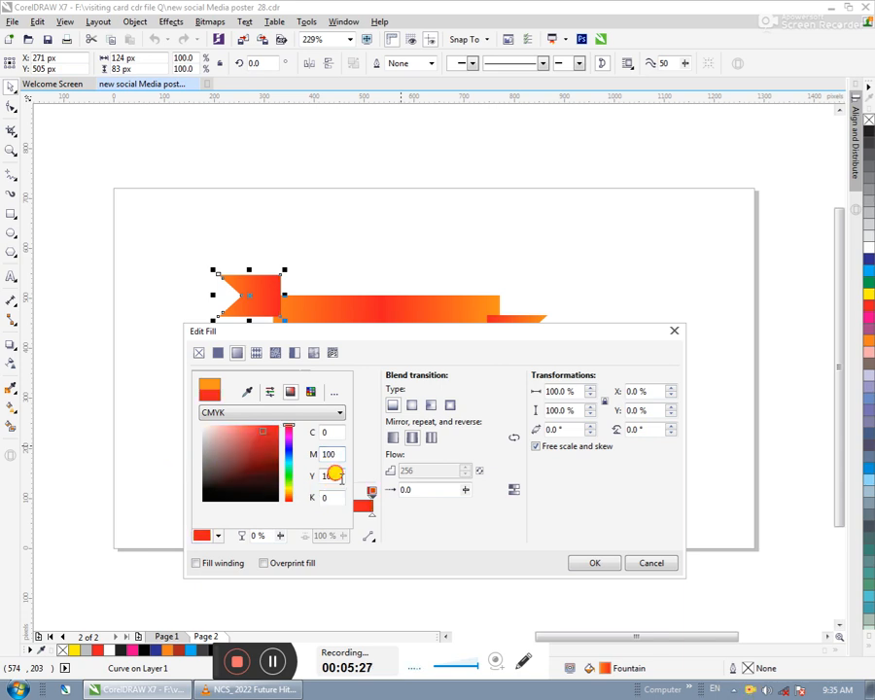
left_click(589, 564)
left_click(590, 563)
left_click(408, 443)
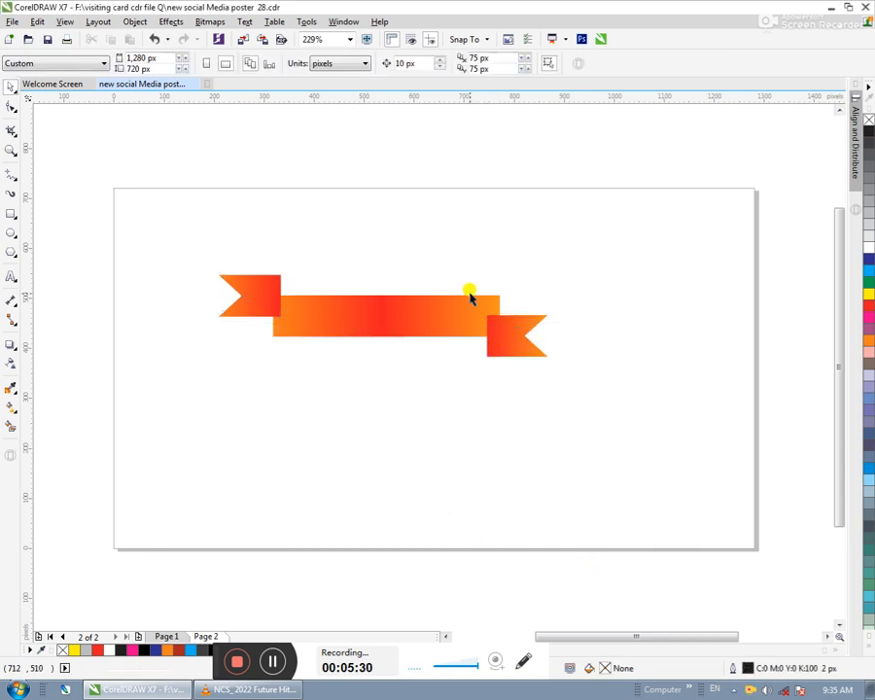
- Place the right notched piece behind the central rectangle, shifted 20 px left and raised 10 px
left_click(501, 351)
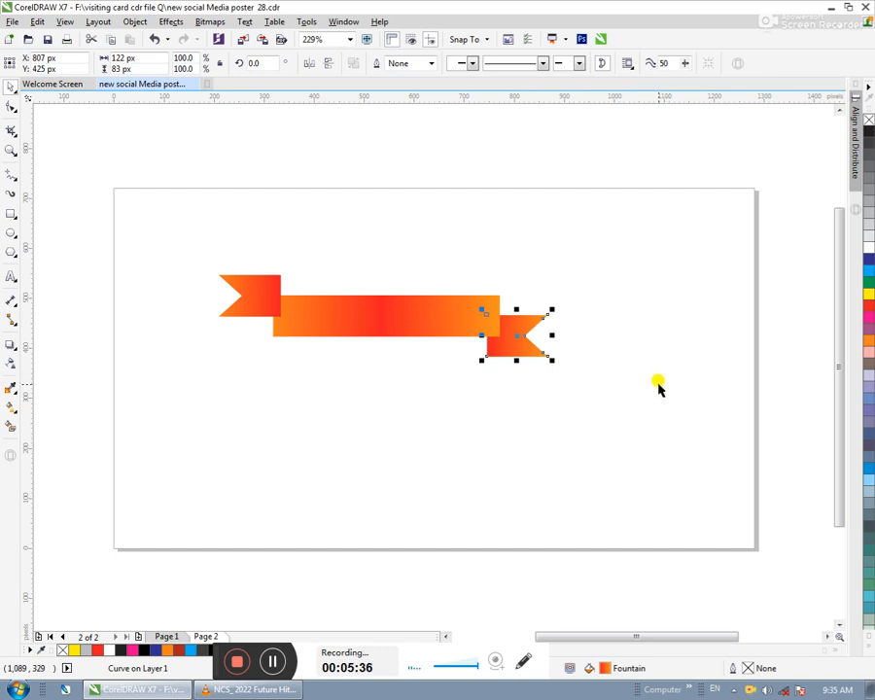
key("Left")
key("Left")
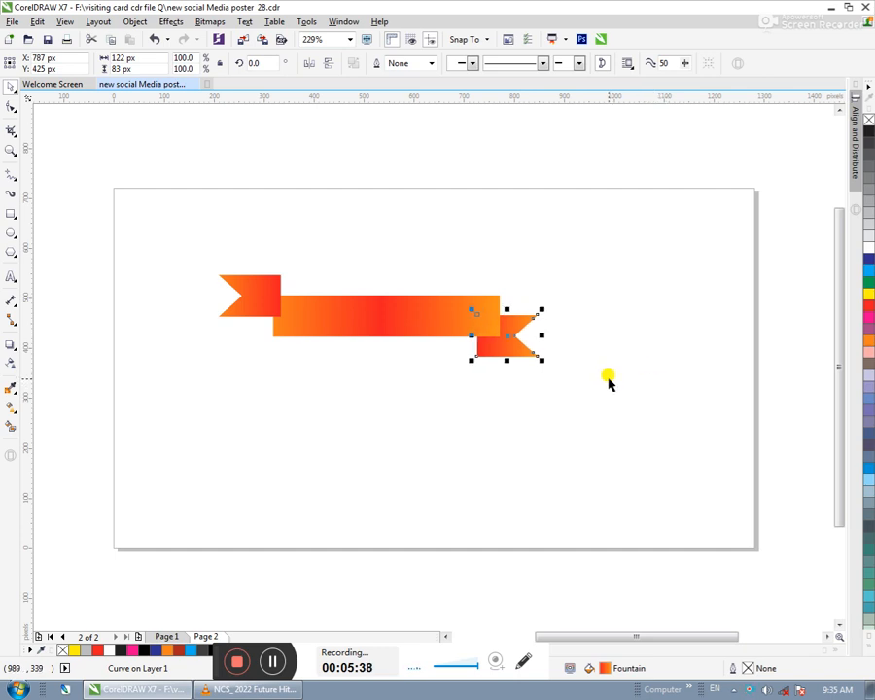
- Shift the left notched piece 30 px right and 10 px up, and send it behind the central rectangle
left_click(260, 284)
key("Right")
key("Right")
key("Right")
key("Up")
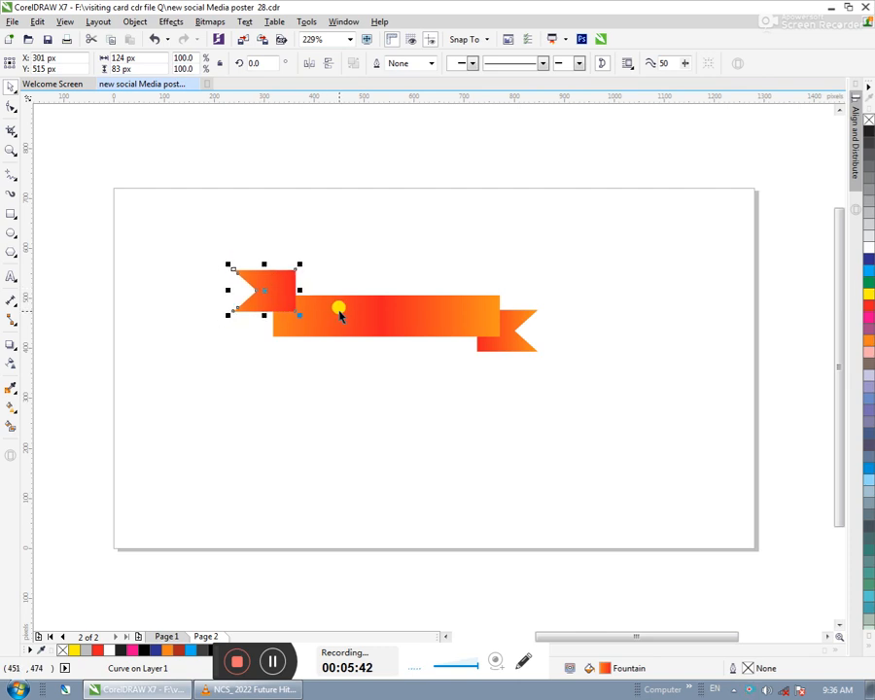
key("ctrl+Page_Down")
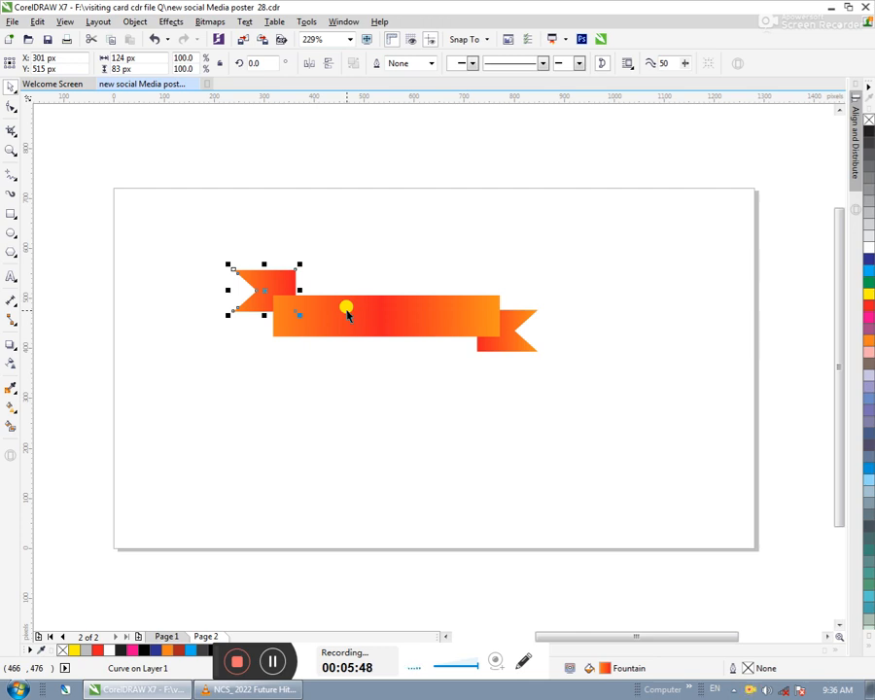
- Lower the left notched piece 20 px and shift it 5 px left behind the central rectangle
key("Down")
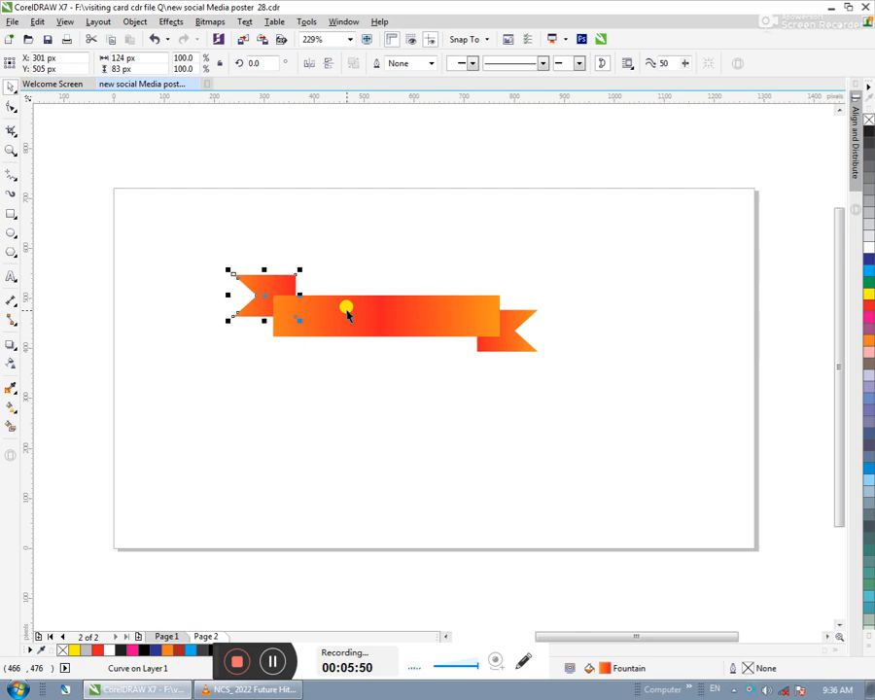
key("Left")
key("Down")
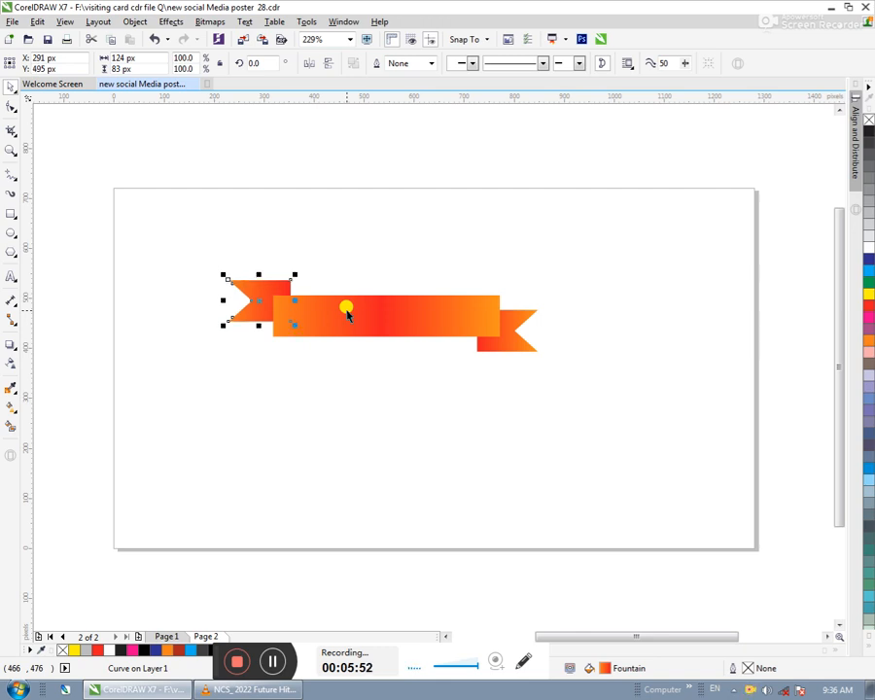
key("Right")
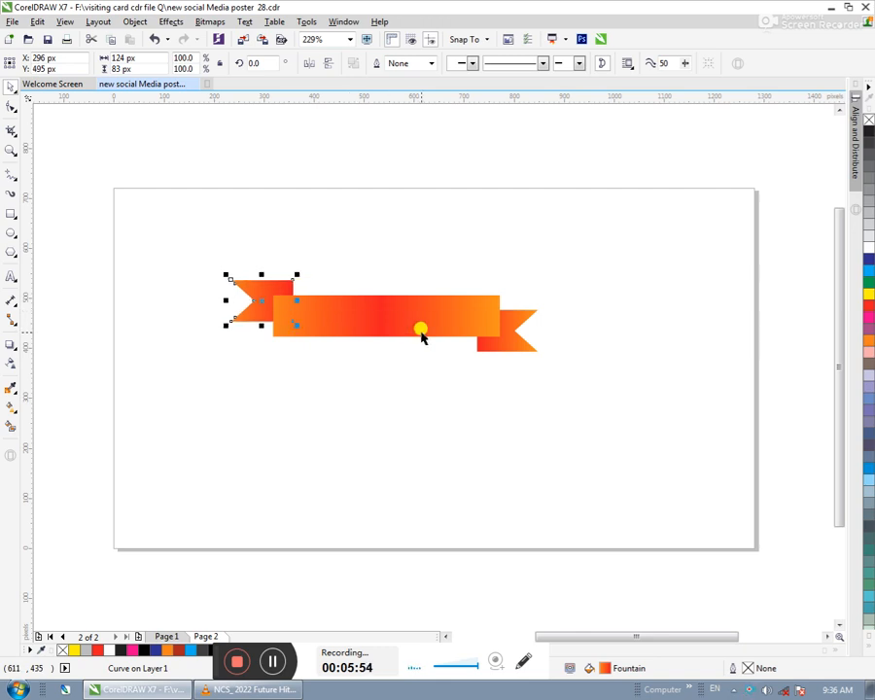
- Raise the right notched piece 5 px behind the central rectangle and deselect it
left_click(517, 341)
key("Up")
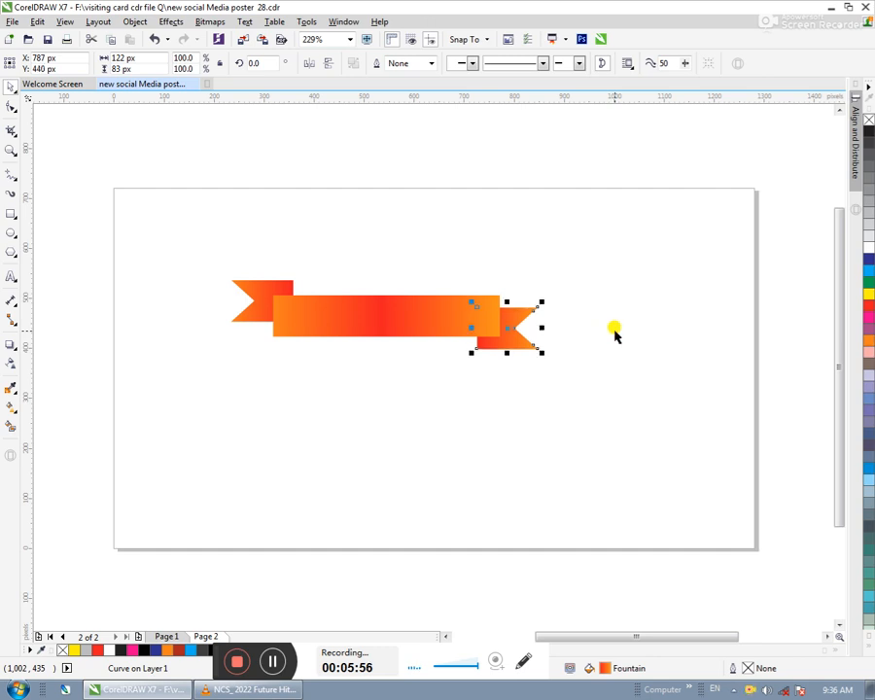
key("Right")
key("Left")
left_click(473, 468)
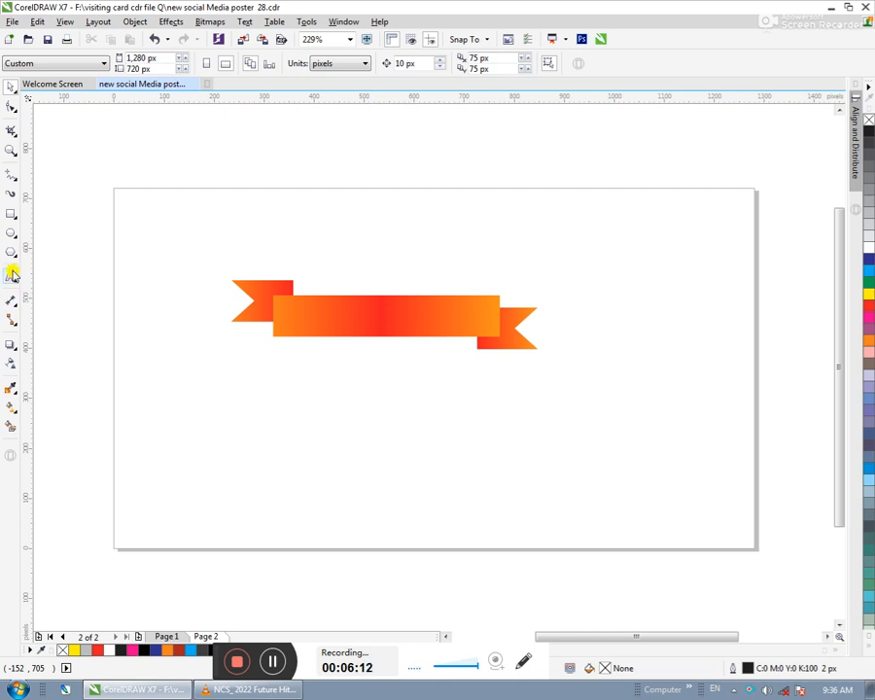
- Draw a straight diagonal line about 53 px wide and 31 px high from the central rectangle's lower-right corner past the right tail's lower-left corner
left_click(12, 217)
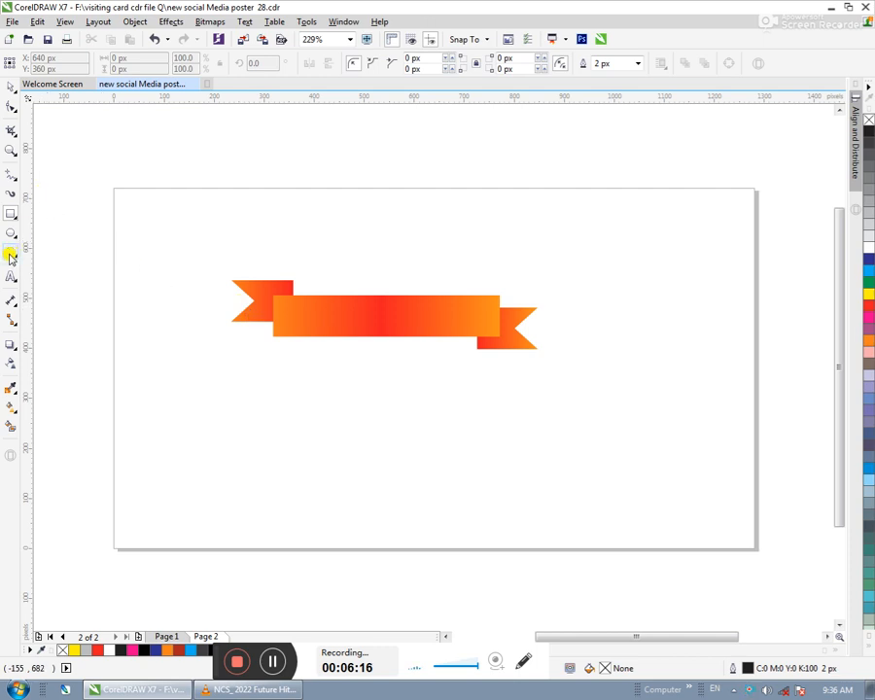
left_click(12, 176)
mouse_move(15, 408)
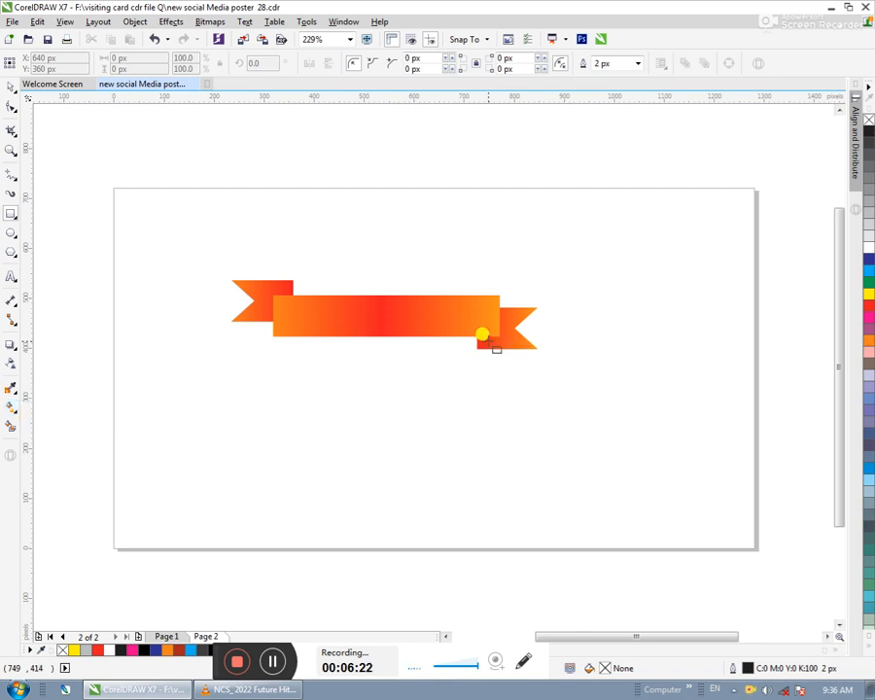
scroll(494, 346, "up", 4)
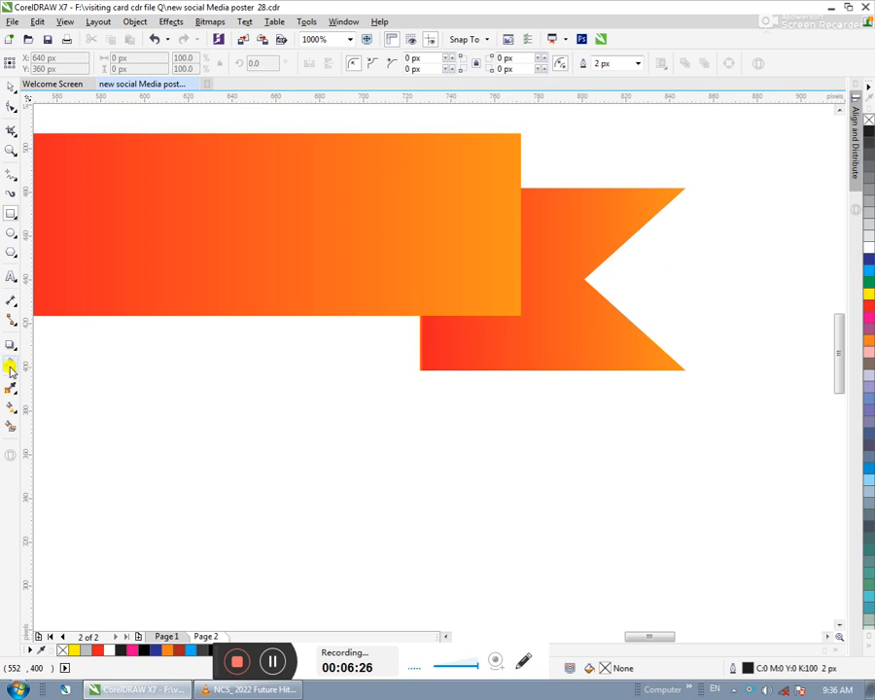
left_click(11, 179)
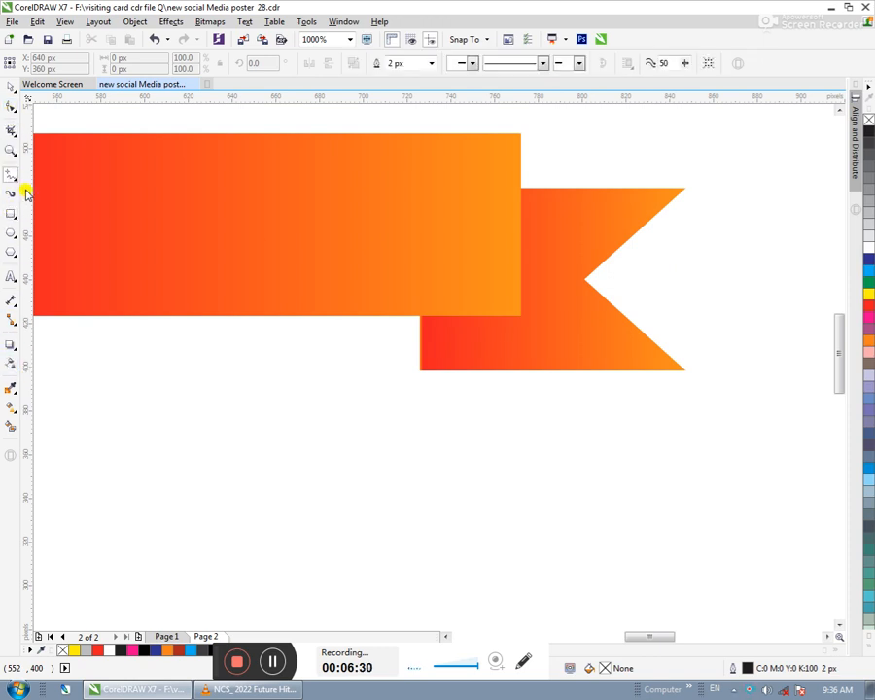
left_click(520, 312)
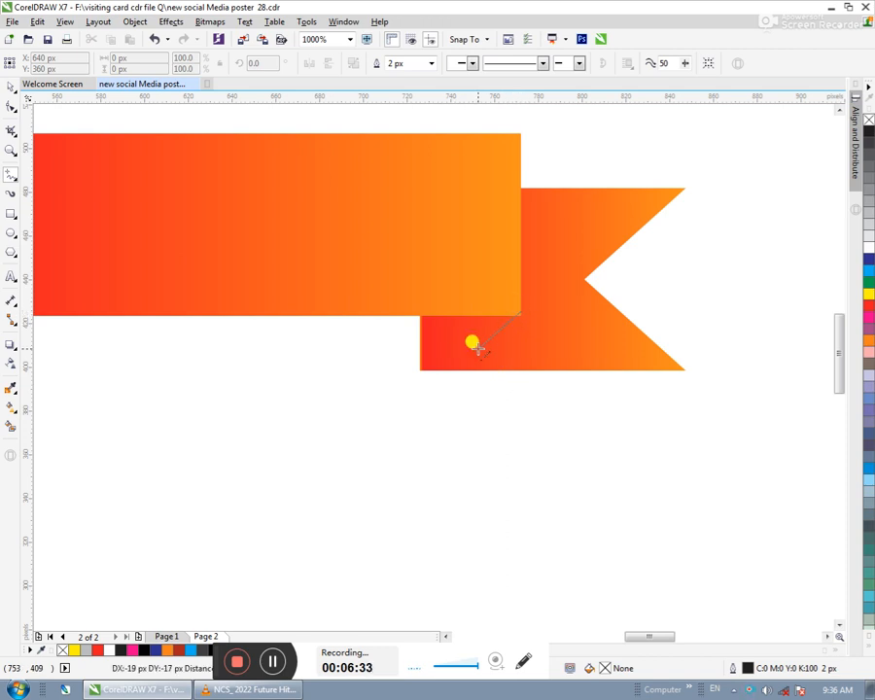
left_click(405, 378)
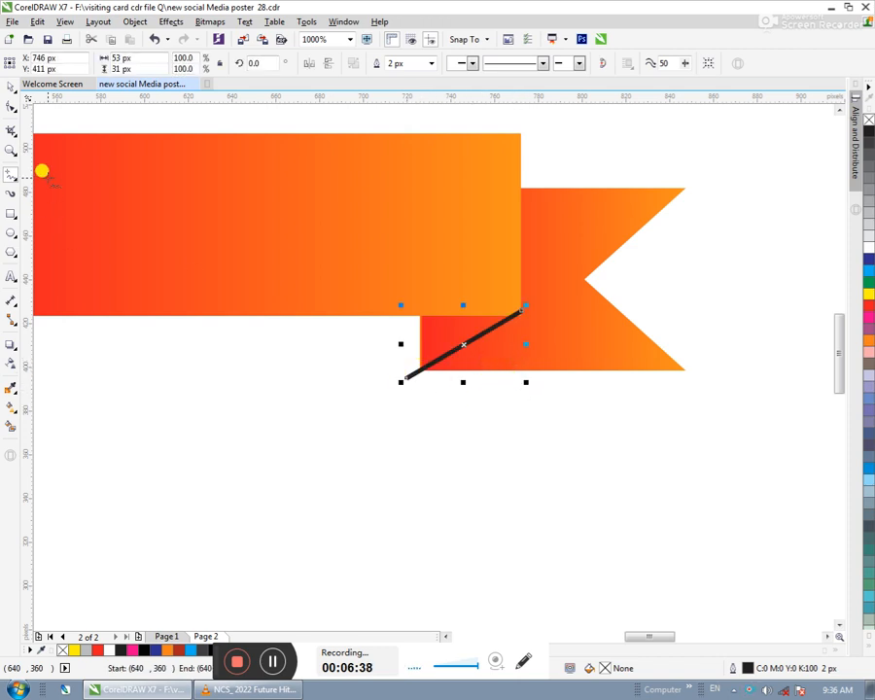
left_click(12, 86)
left_click(129, 344)
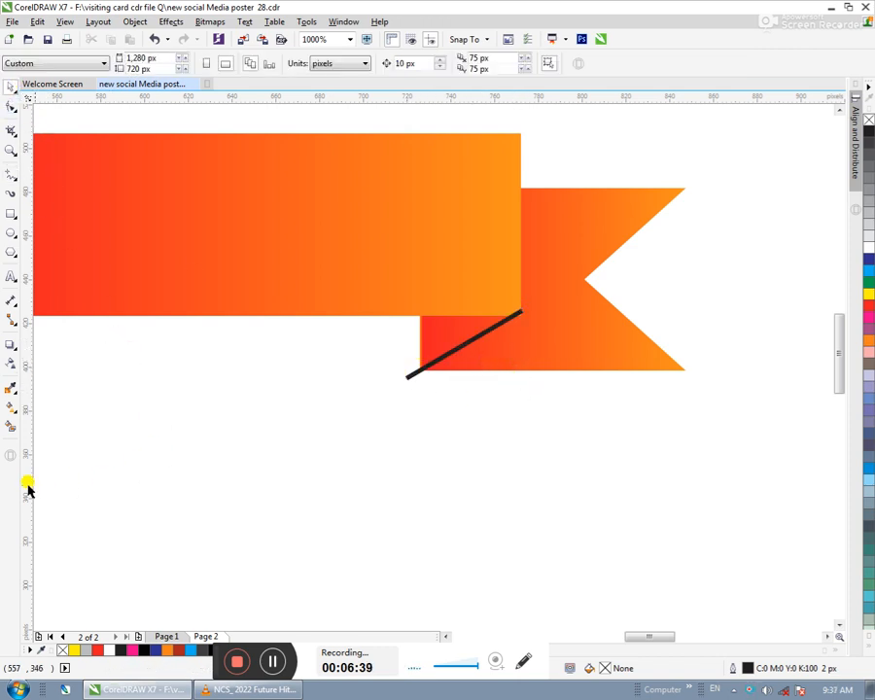
- Smart-fill the triangle between the diagonal line and the central rectangle, and remove the outlines of the triangle and the line
left_click(11, 425)
left_click(444, 336)
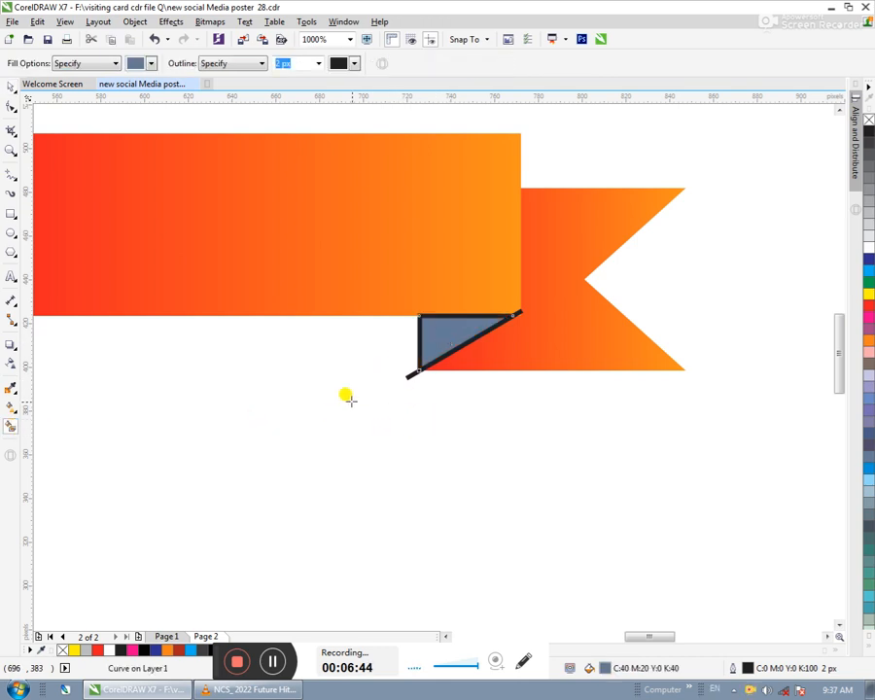
left_click(10, 87)
left_click(512, 381)
left_click_drag(381, 457, 585, 261)
right_click(865, 119)
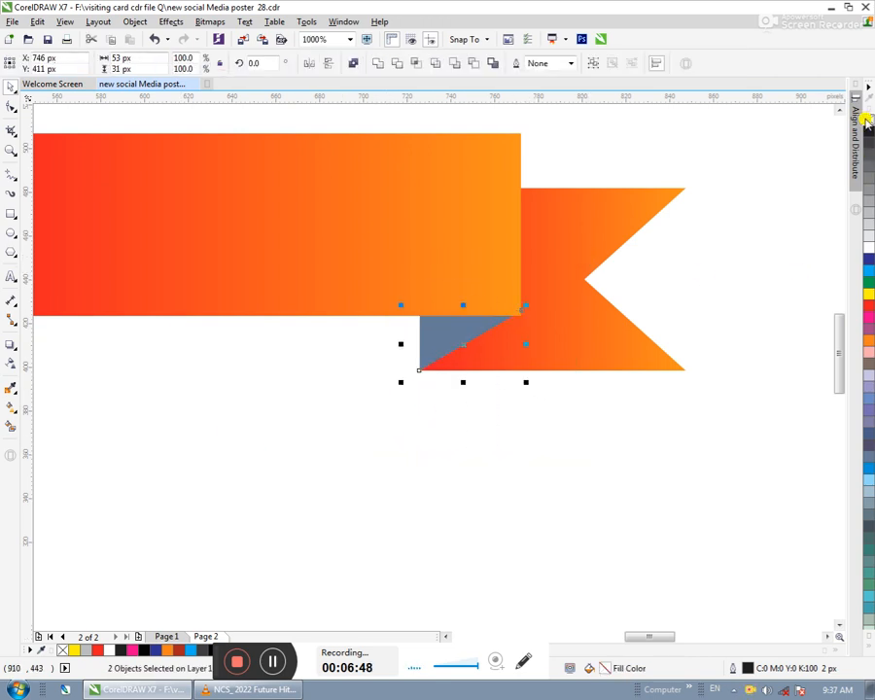
- Fill the fold triangle with dark red and widen it to 46 px so its tip meets the central rectangle's lower-right corner
left_click(529, 388)
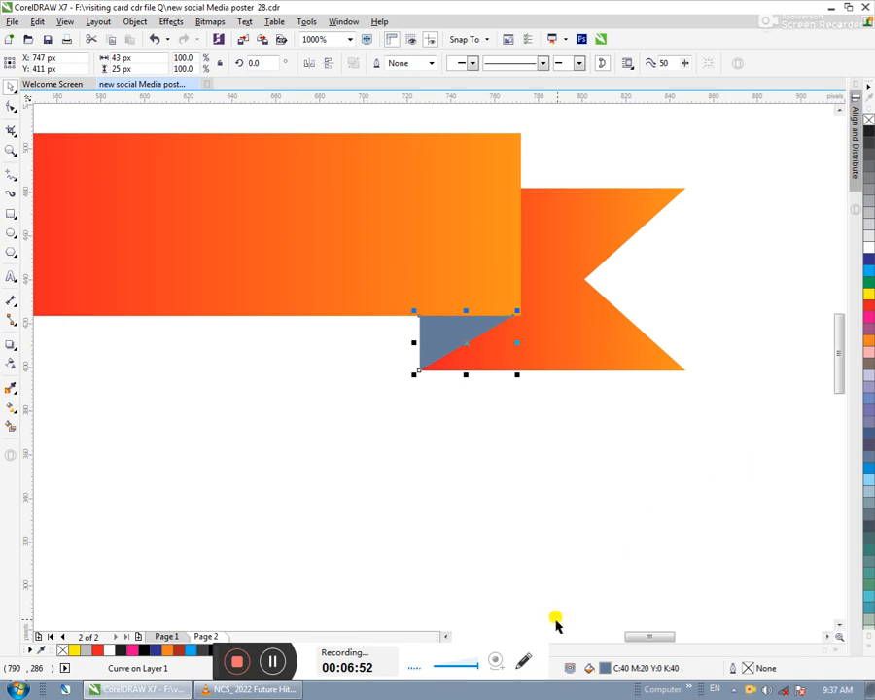
left_click(179, 653)
scroll(519, 313, "up", 2)
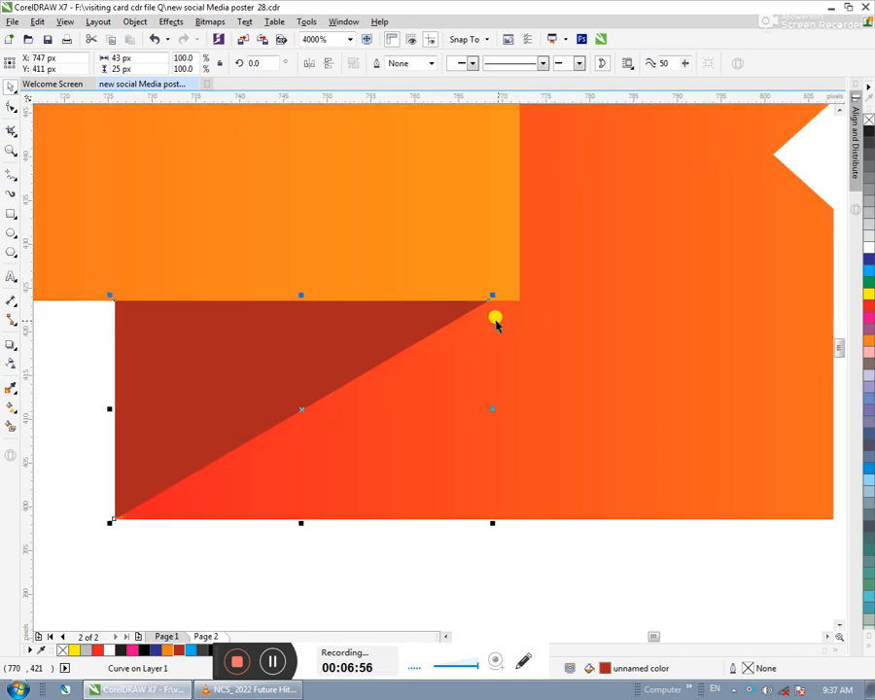
left_click_drag(490, 409, 521, 408)
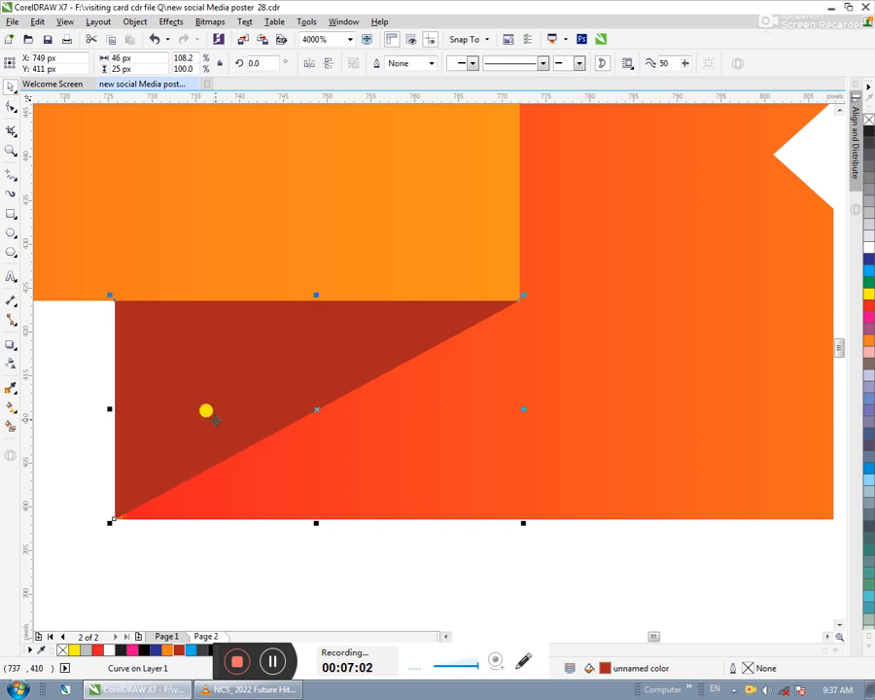
- Copy the fold triangle with its line to the central rectangle's upper-left corner, over the left tail
scroll(316, 478, "down", 2)
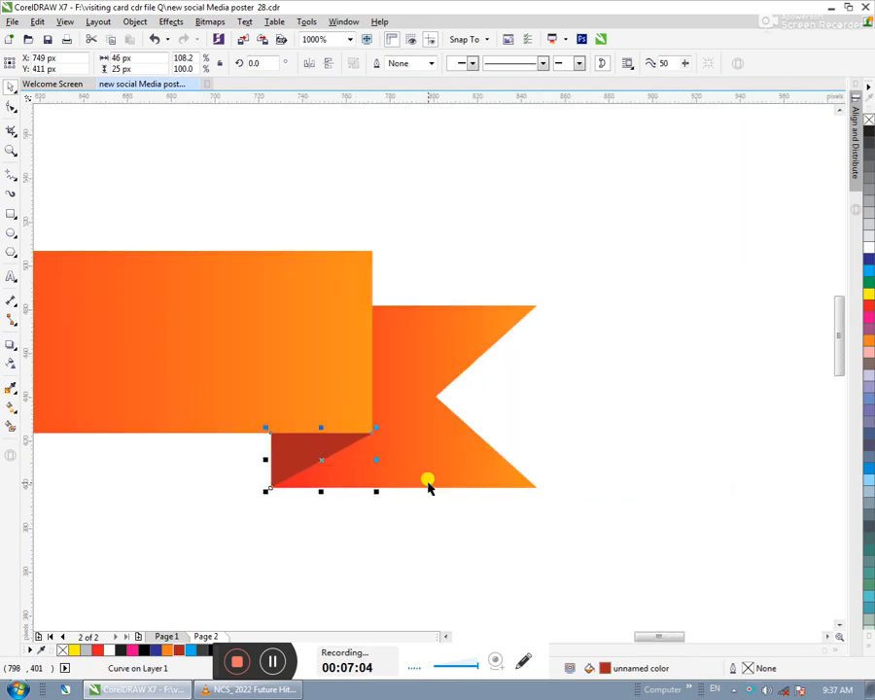
scroll(427, 486, "down", 1)
left_click_drag(645, 513, 740, 406)
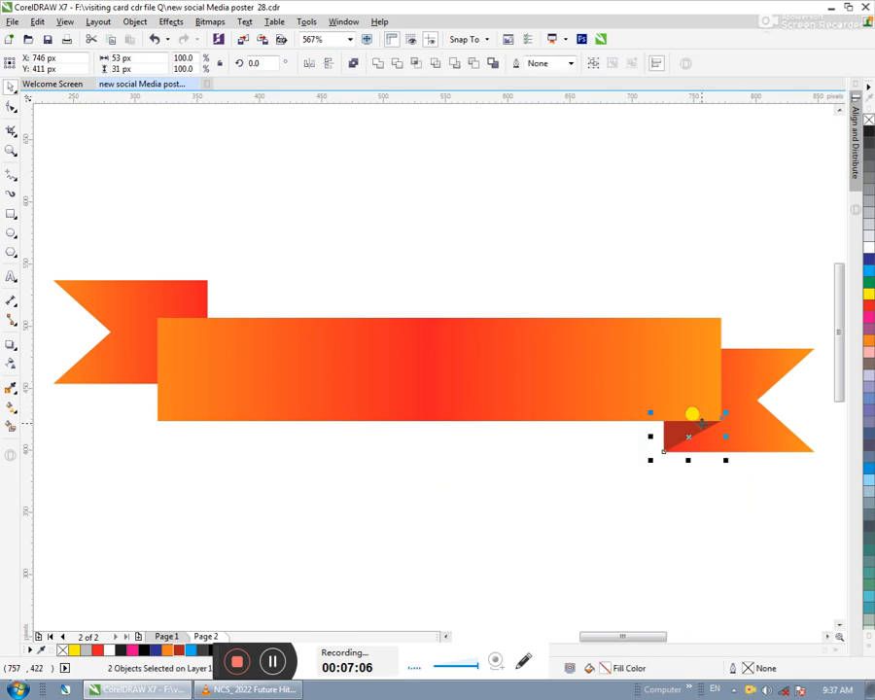
left_click_drag(685, 434, 183, 356)
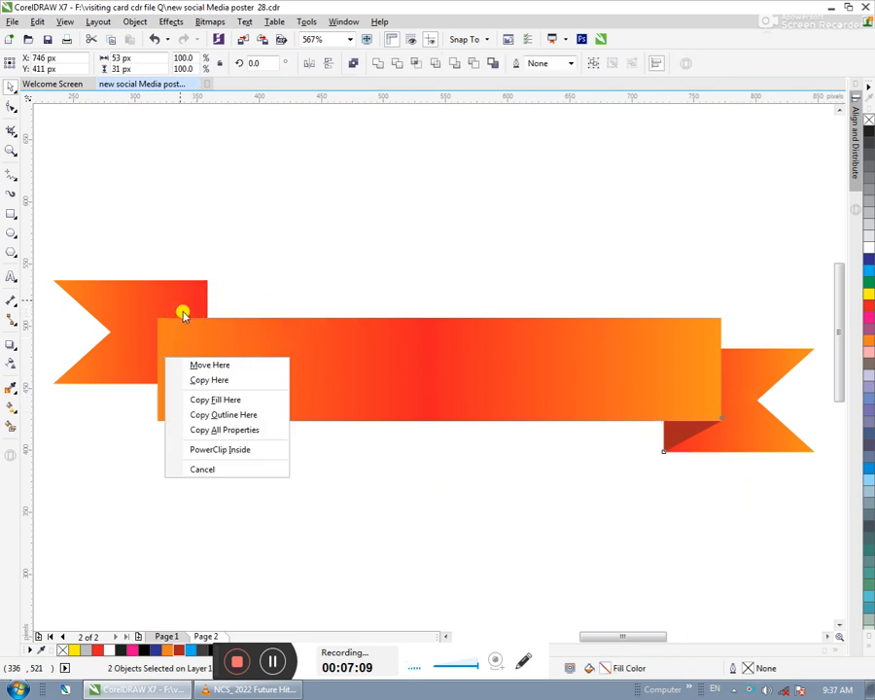
left_click(209, 381)
- Mirror the copied fold triangle both vertically and horizontally
scroll(177, 303, "up", 2)
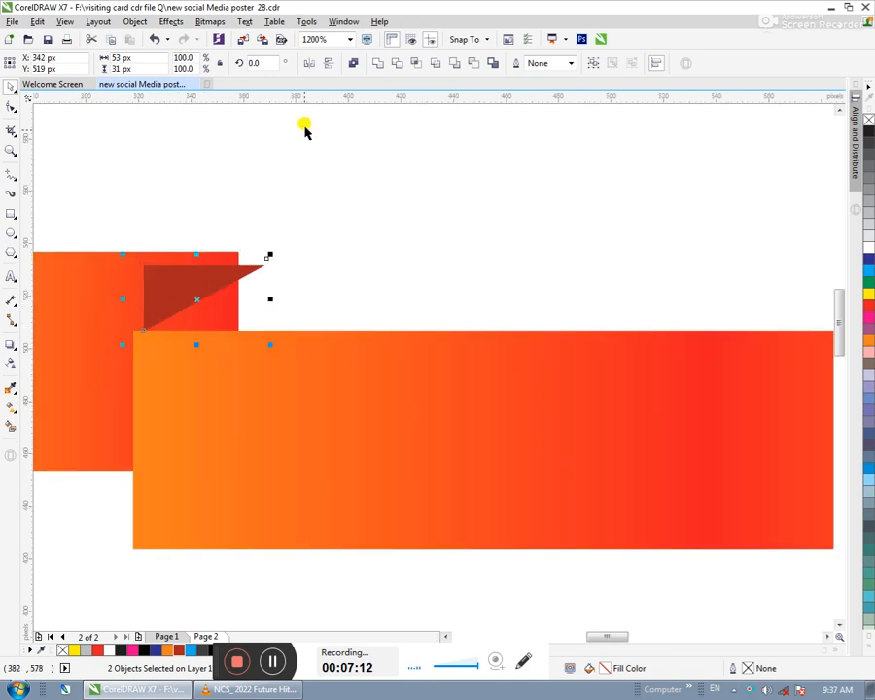
left_click(328, 64)
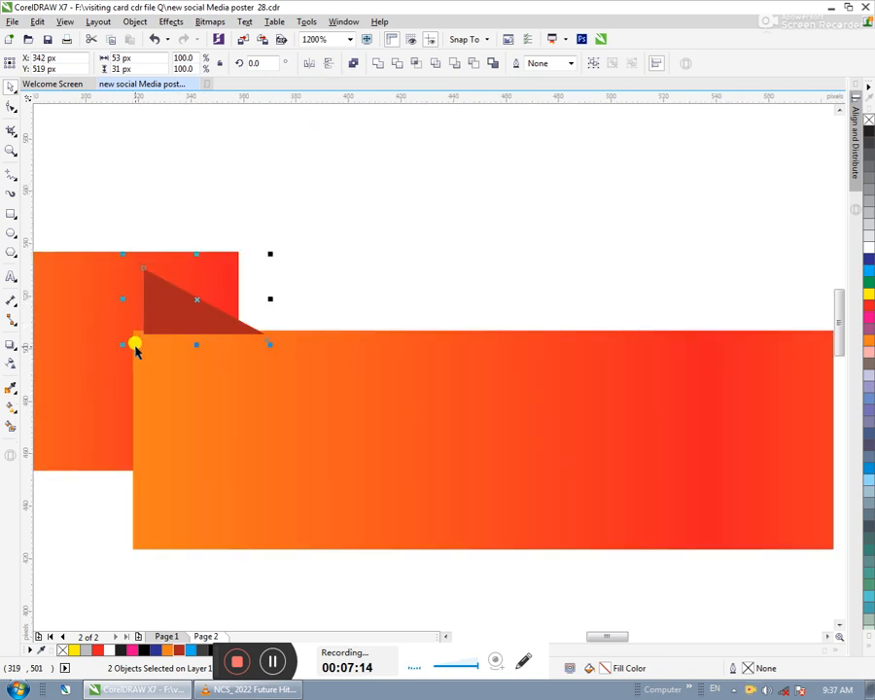
scroll(160, 311, "up", 2)
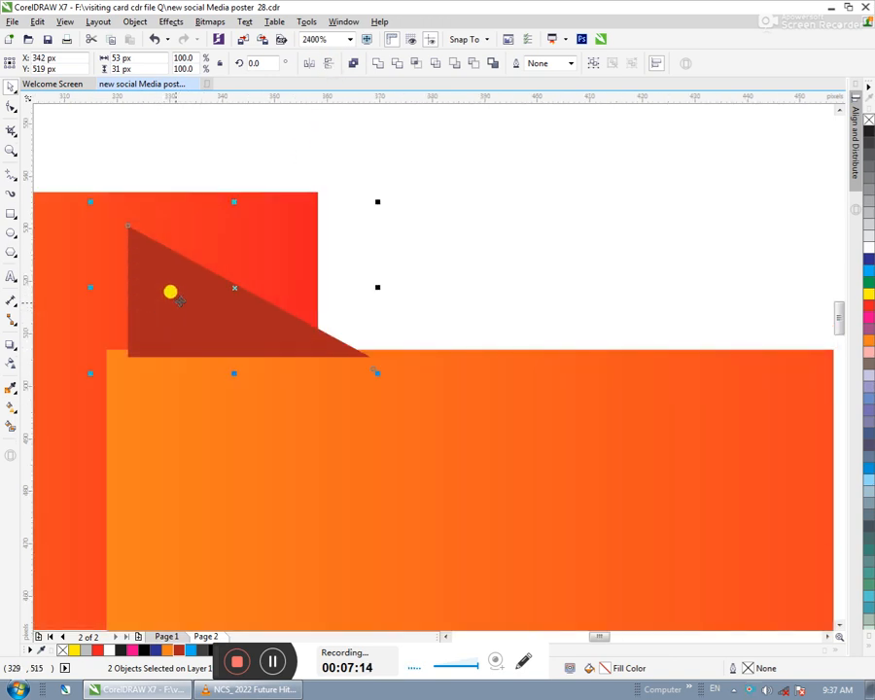
left_click(311, 64)
scroll(339, 269, "down", 3)
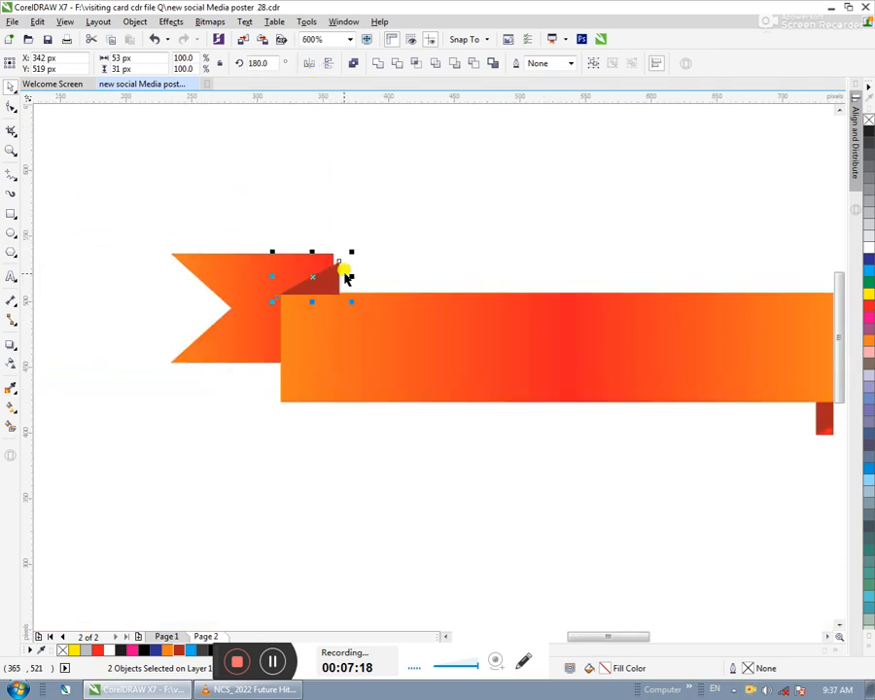
- Place the mirrored triangle against the left tail's right edge with its base on the central rectangle's upper edge
scroll(346, 256, "up", 2)
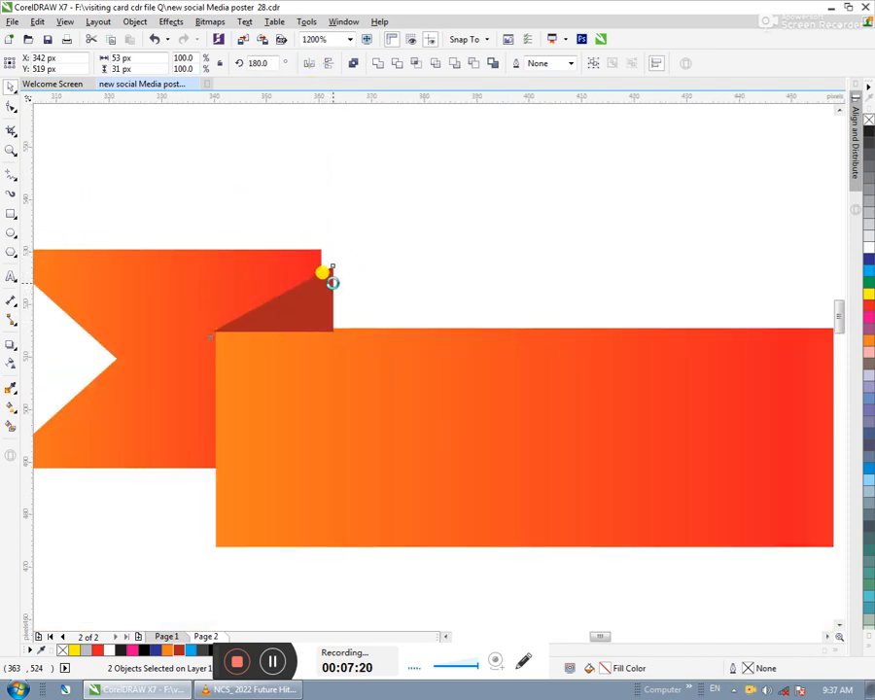
left_click_drag(321, 284, 280, 255)
left_click(368, 183)
left_click_drag(369, 182, 54, 360)
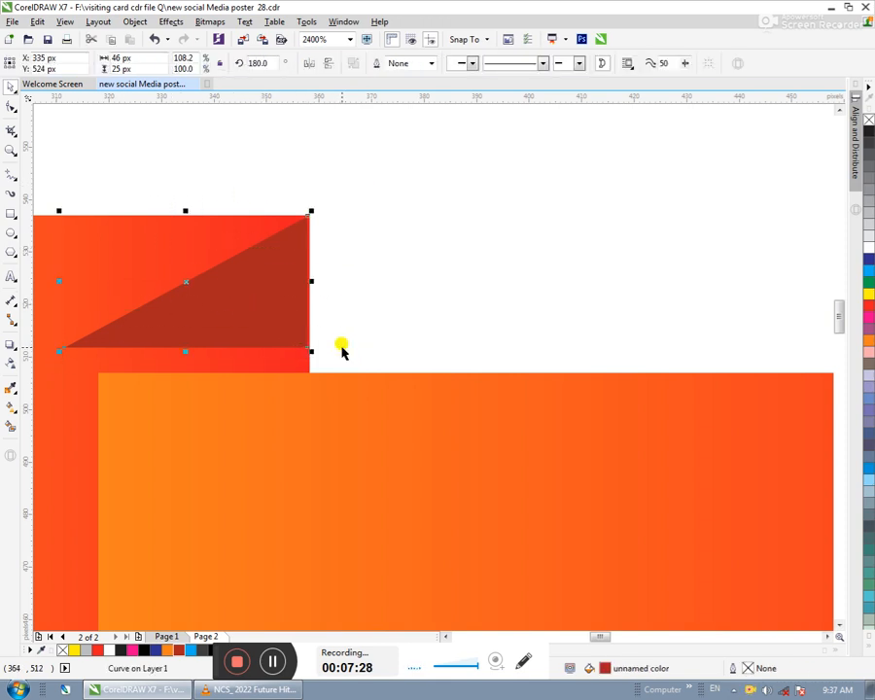
key("Down")
key("Up")
left_click(368, 325)
mouse_move(297, 335)
left_mouse_down()
mouse_move(289, 341)
mouse_move(301, 360)
mouse_move(292, 351)
left_mouse_up()
left_click(446, 305)
- Shift the left tail 10 px right and move the dark triangle along to its right edge
left_click(263, 266)
key("Right")
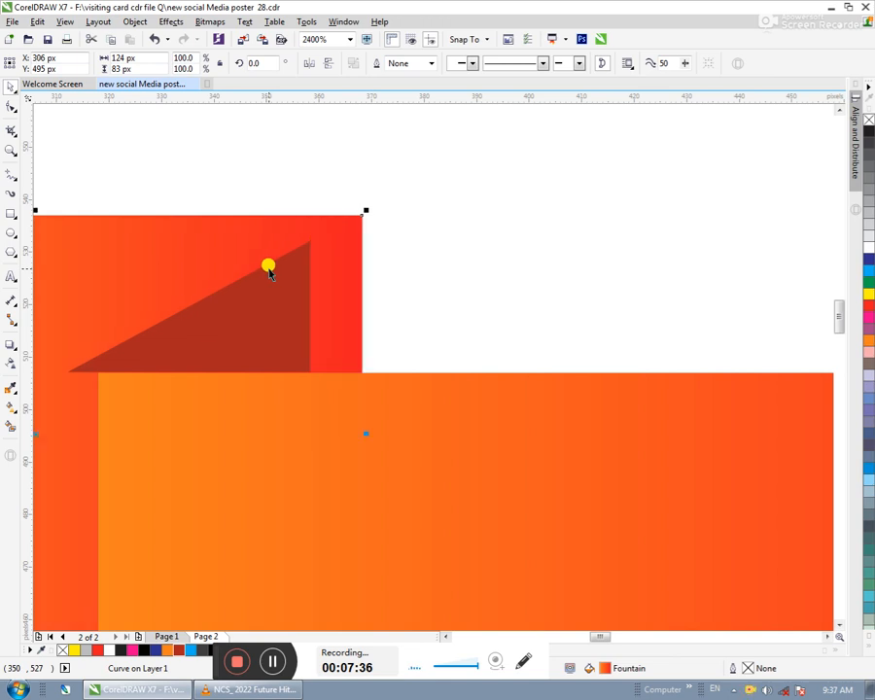
left_click_drag(271, 319, 311, 309)
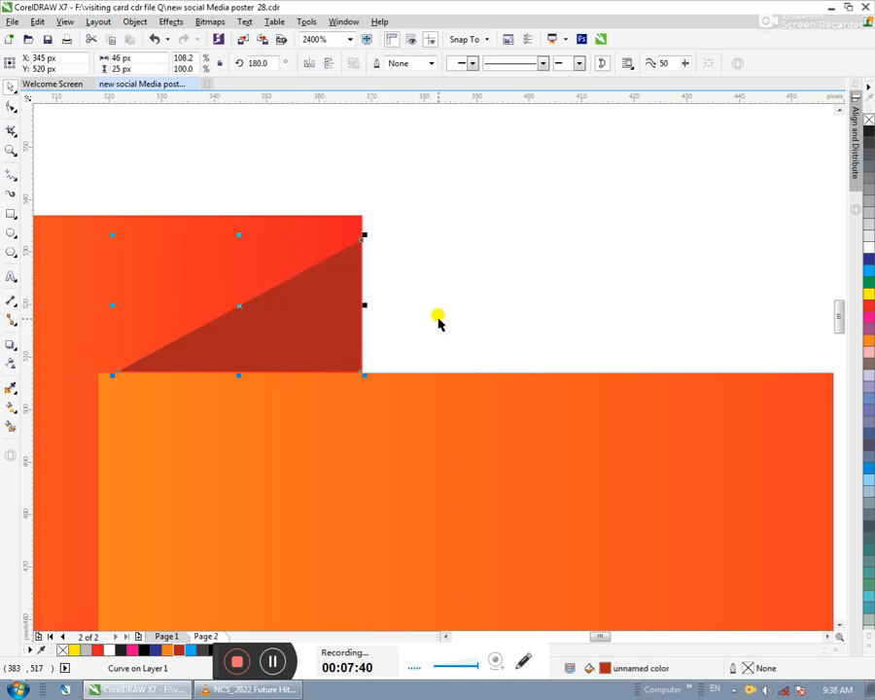
- Shift the left tail 5 px left and realign the dark triangle with its right edge
left_click(86, 322)
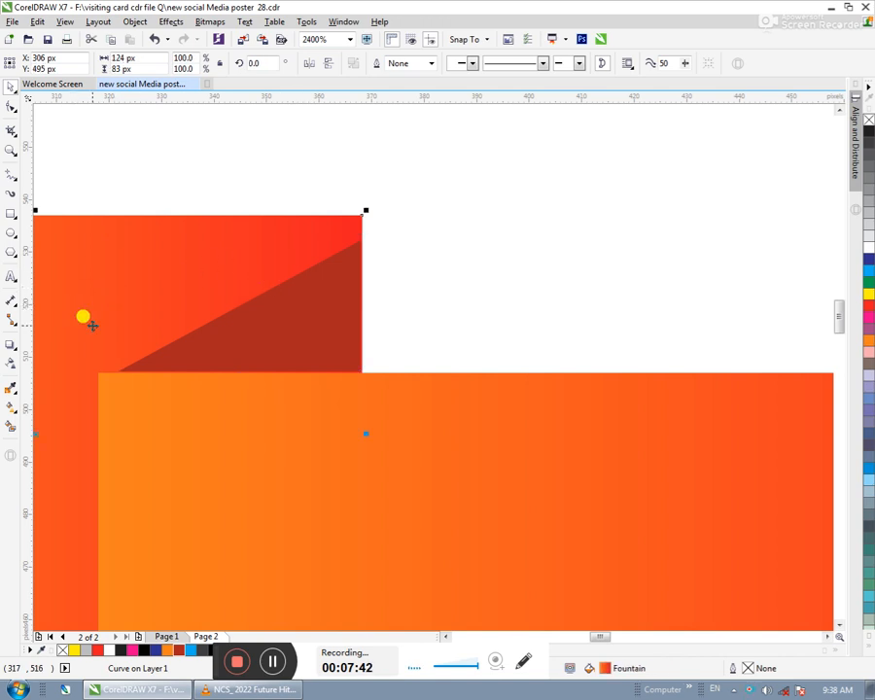
key("Left")
left_click(445, 303)
left_click_drag(305, 328, 281, 329)
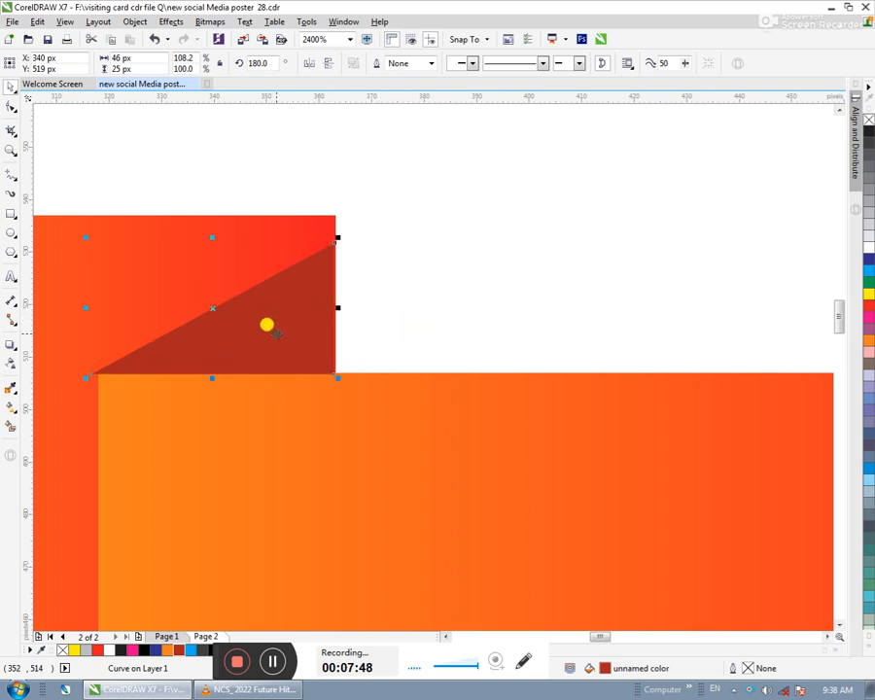
- Lower the left tail 5 px so its upper-right corner meets the dark triangle's peak, and deselect it
scroll(330, 334, "up", 2)
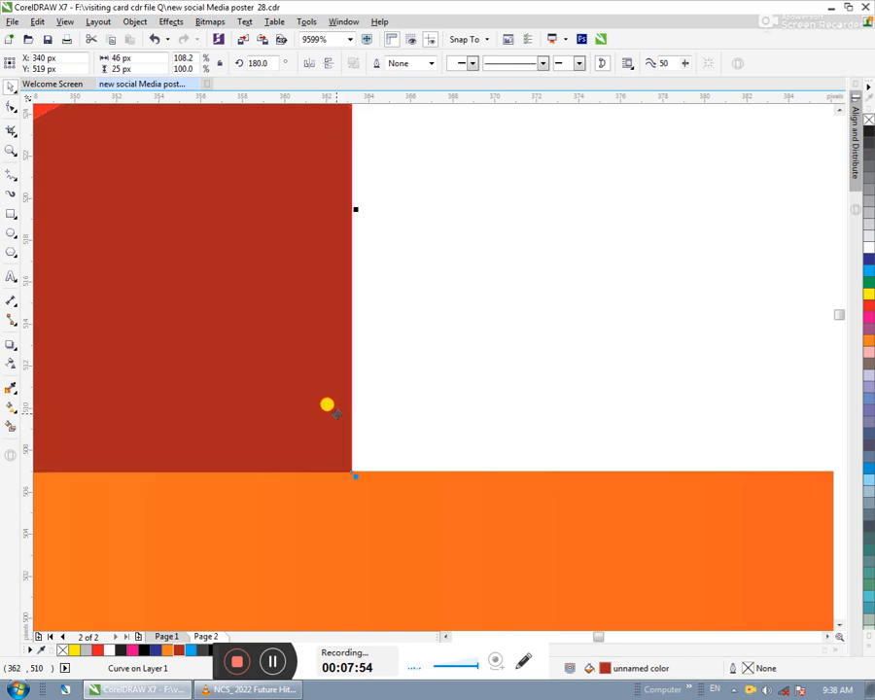
scroll(321, 337, "down", 2)
left_click(418, 213)
left_click(171, 330)
key("ctrl+Down")
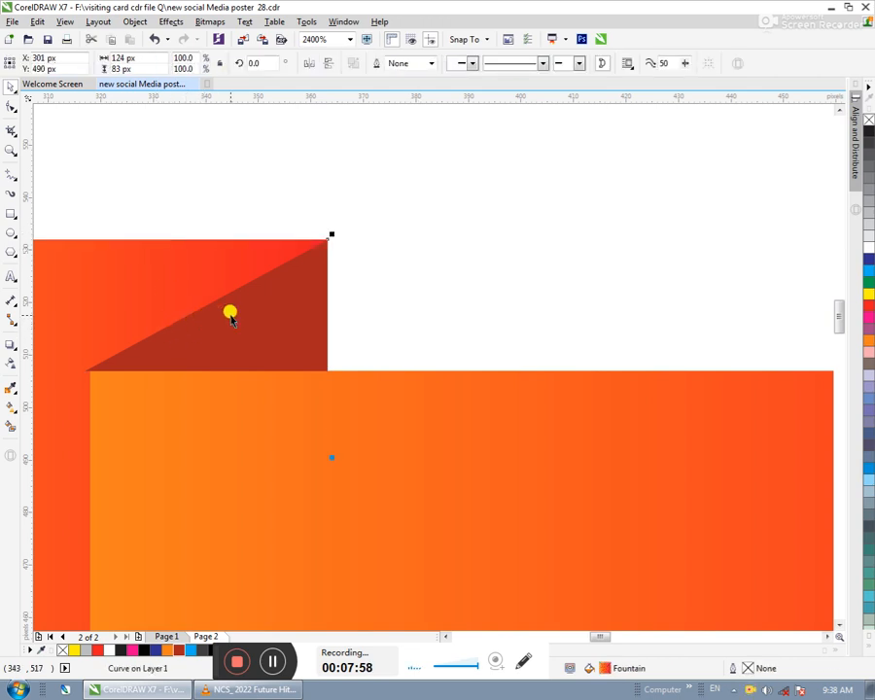
left_click(414, 283)
- Narrow the left fold triangle slightly from its left side so its tip meets the central rectangle's upper-left corner
left_click(109, 365)
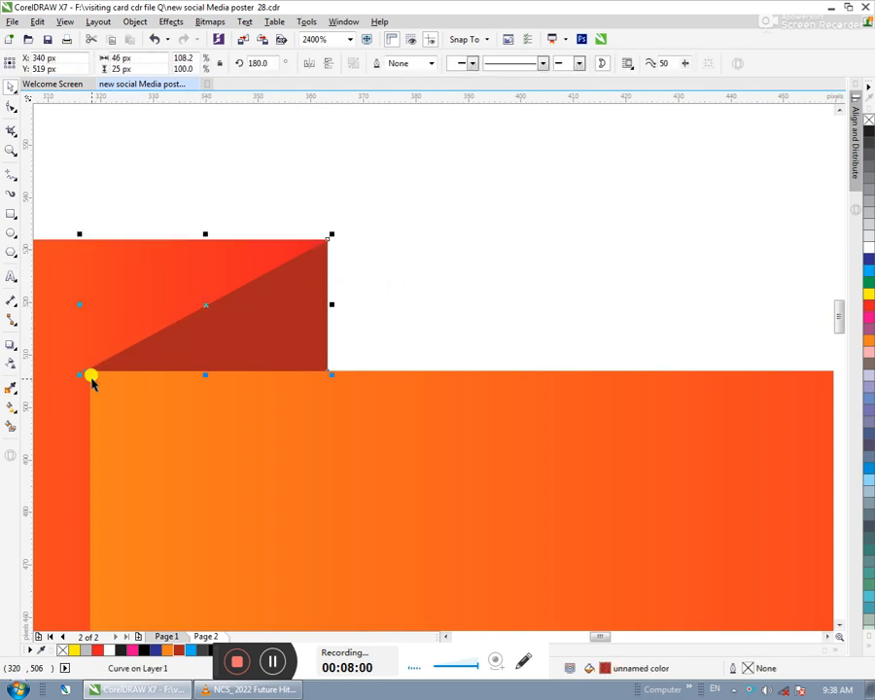
scroll(83, 373, "up", 1)
left_click_drag(79, 230, 90, 236)
scroll(190, 374, "down", 1)
left_click(436, 259)
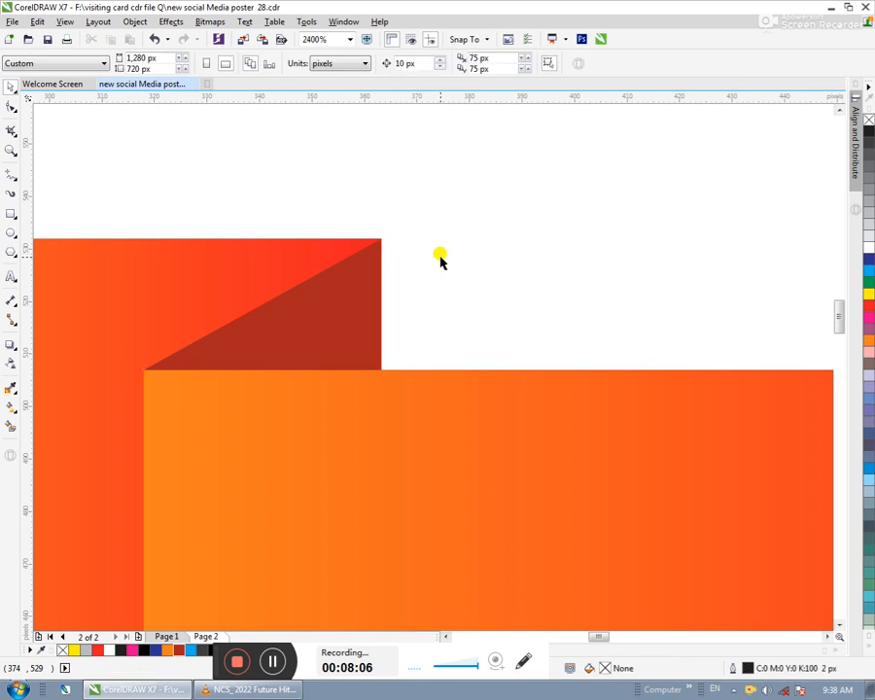
- Group all the ribbon banner pieces into one object and deselect it
key("F4")
scroll(669, 331, "down", 1)
left_click_drag(789, 296, 283, 449)
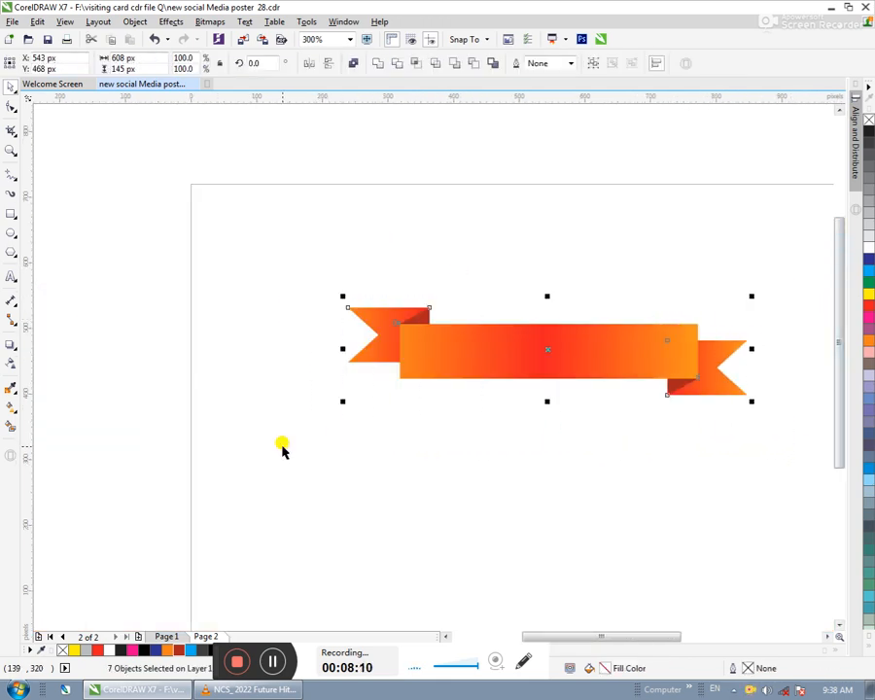
key("ctrl+g")
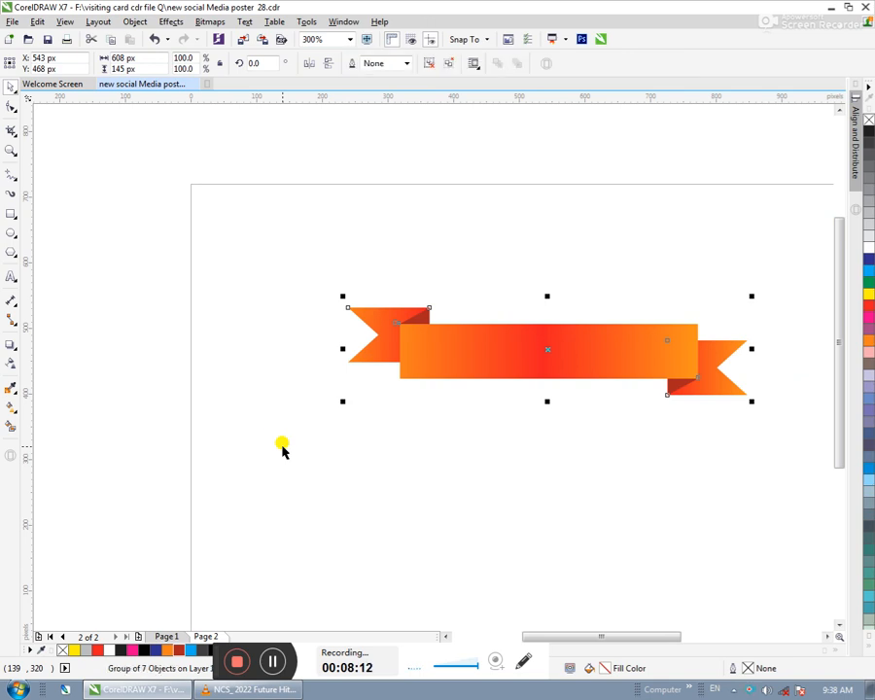
key("F4")
left_click(474, 221)
scroll(462, 340, "down", 1)
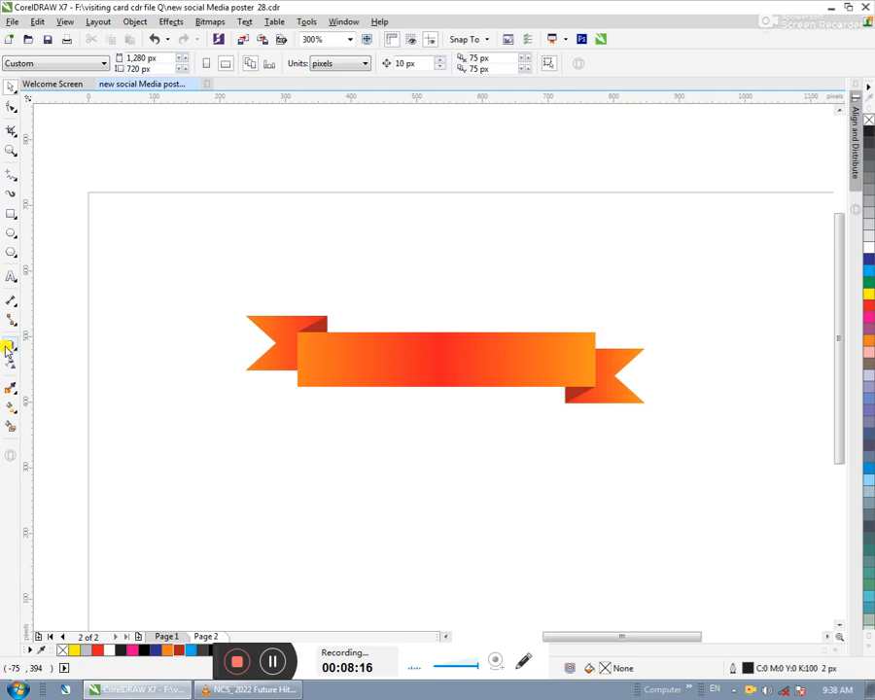
- Add the artistic text "RGB DESIGNER" just above the ribbon banner in Arial 24 pt
left_click(10, 276)
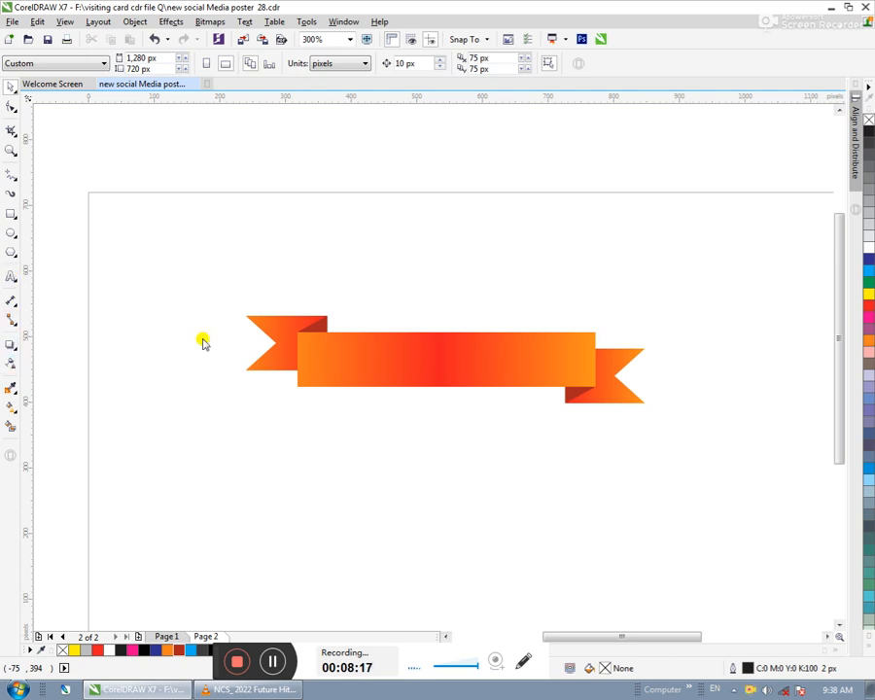
left_click(385, 290)
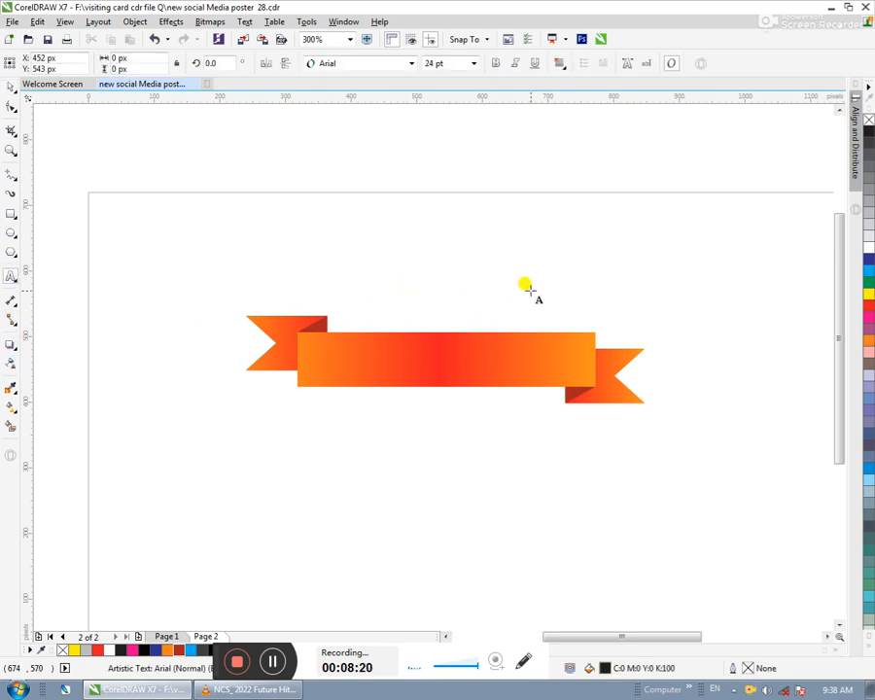
type("R")
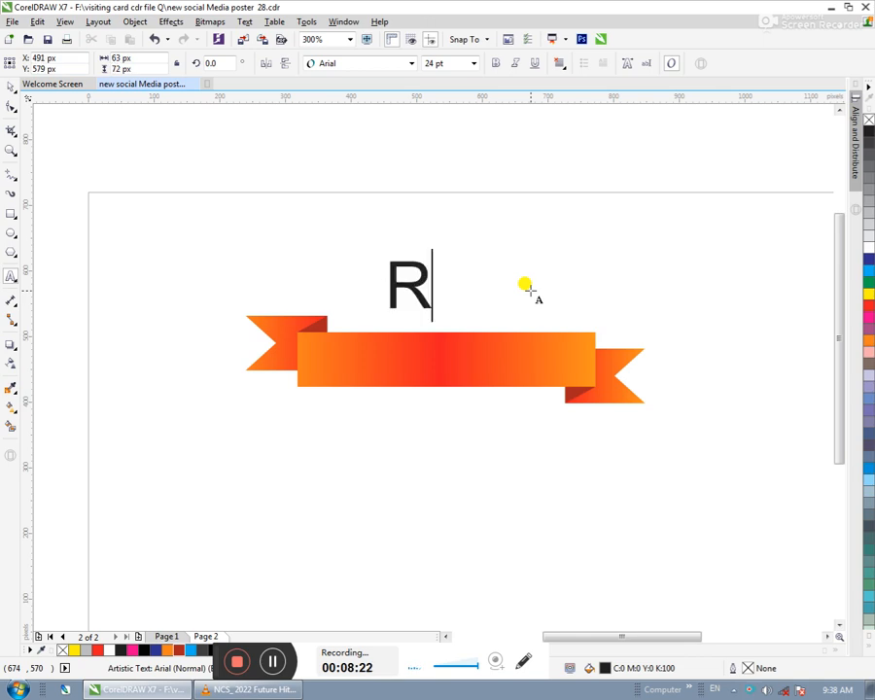
type("GB ")
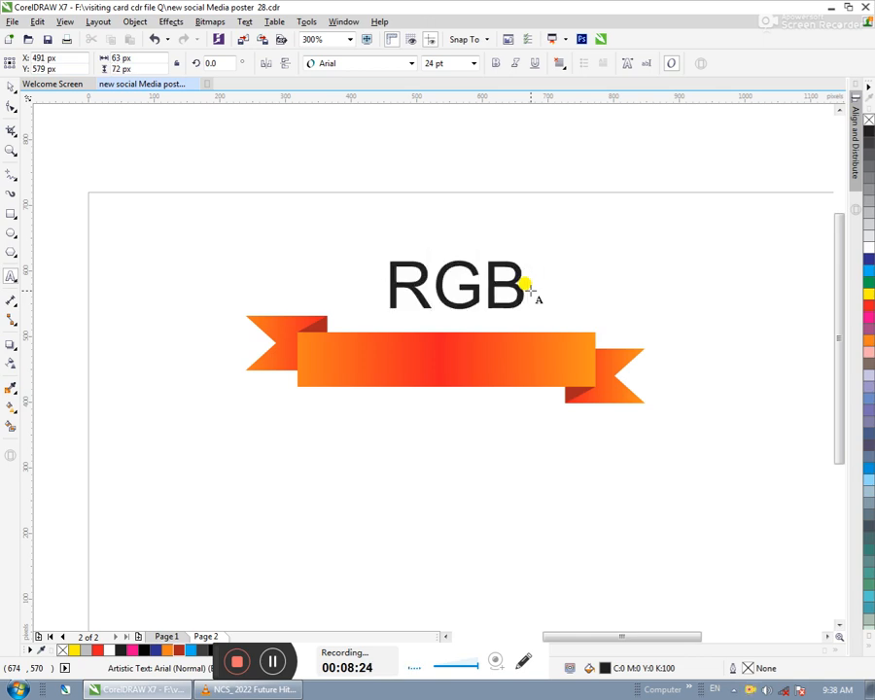
type("DESIGNER")
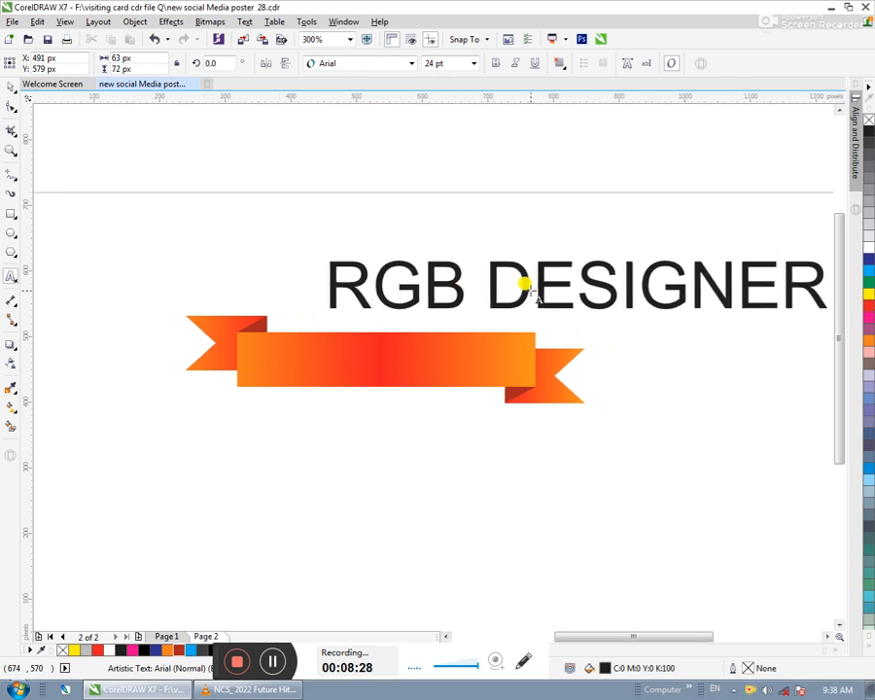
- Reduce the whole "RGB DESIGNER" text to 11 pt and make it bold
key("ctrl+a")
key("ctrl+KP_2")
key("ctrl+KP_2")
key("ctrl+KP_2")
key("ctrl+KP_2")
key("ctrl+KP_2")
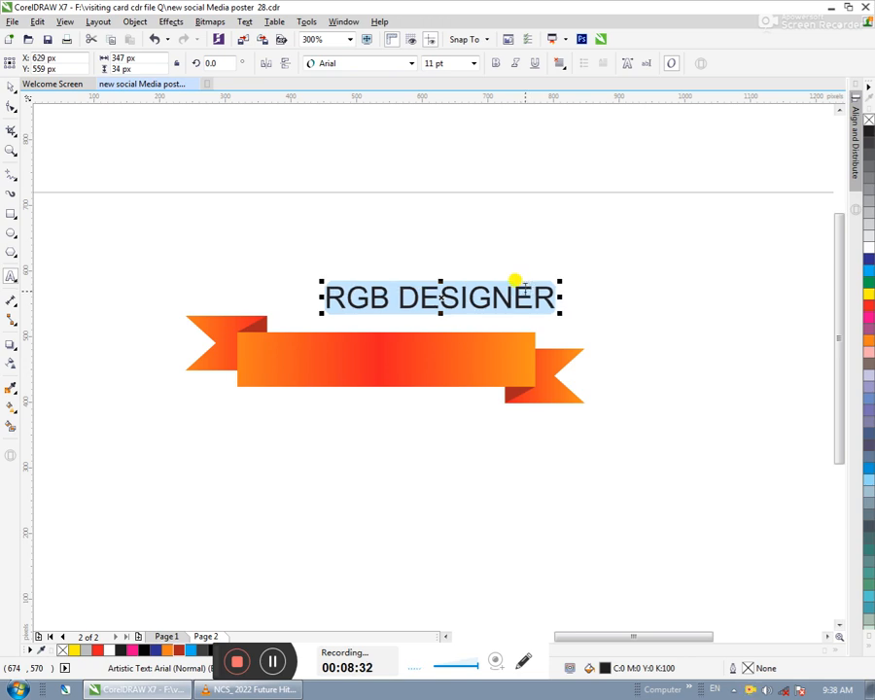
left_click(494, 64)
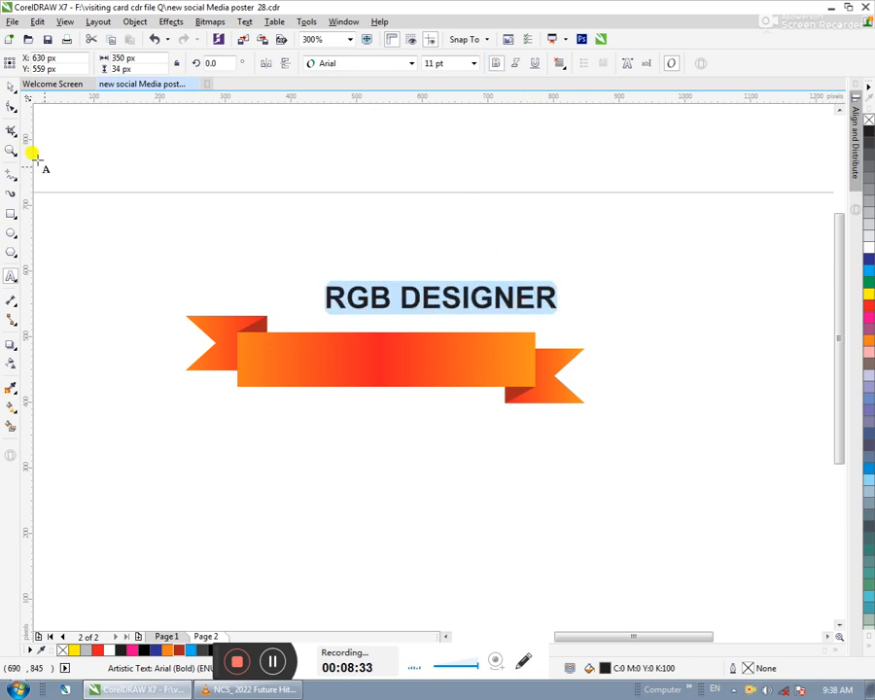
- Move the title onto the ribbon's central rectangle and stretch it to about 396 px wide
left_click(11, 85)
left_click_drag(433, 285, 360, 350)
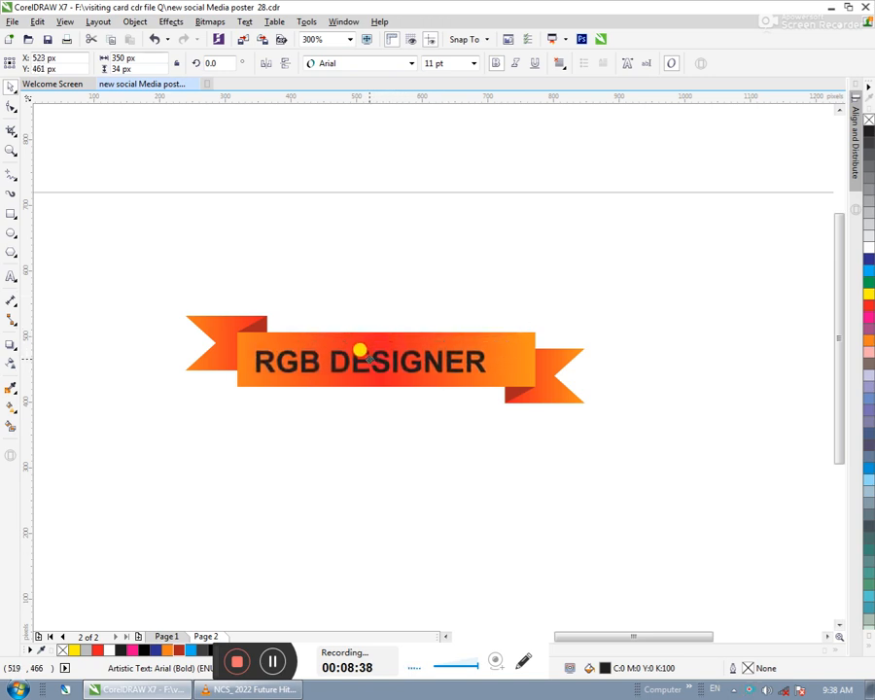
left_click_drag(489, 360, 521, 361)
- Color the title white, stretch its height to about 47 px, and deselect it
left_click(867, 248)
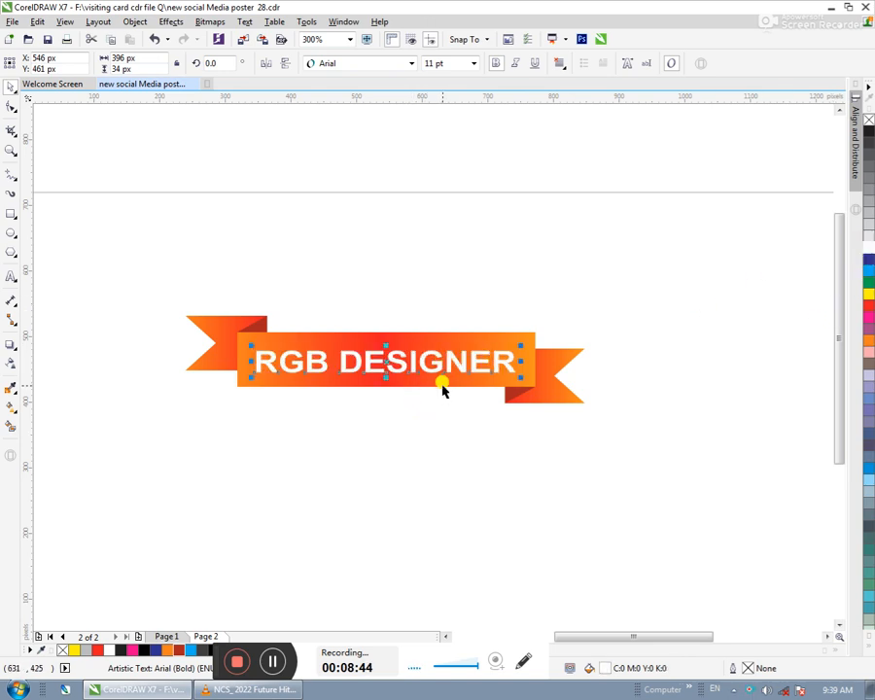
mouse_move(386, 380)
left_mouse_down()
mouse_move(381, 368)
mouse_move(384, 377)
left_mouse_up()
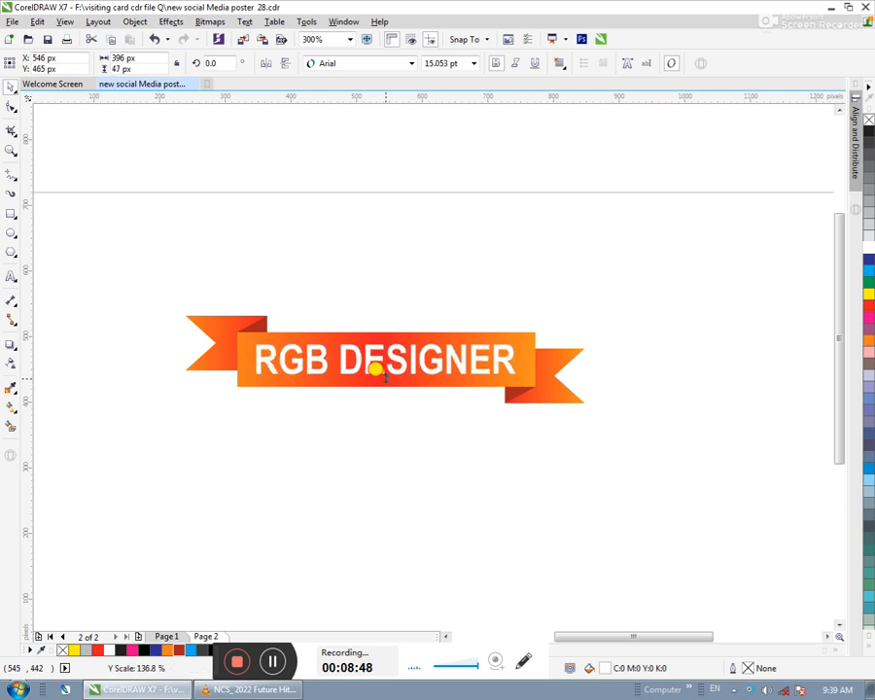
left_click(516, 278)
- Group the title with the ribbon banner and deselect the group
left_click_drag(668, 259, 94, 439)
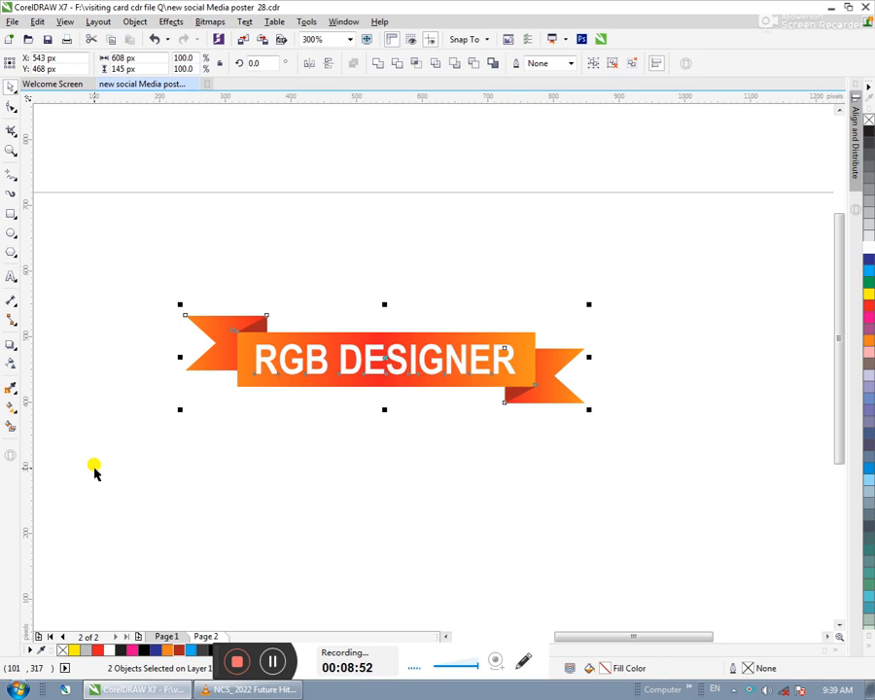
key("ctrl+g")
left_click(428, 475)
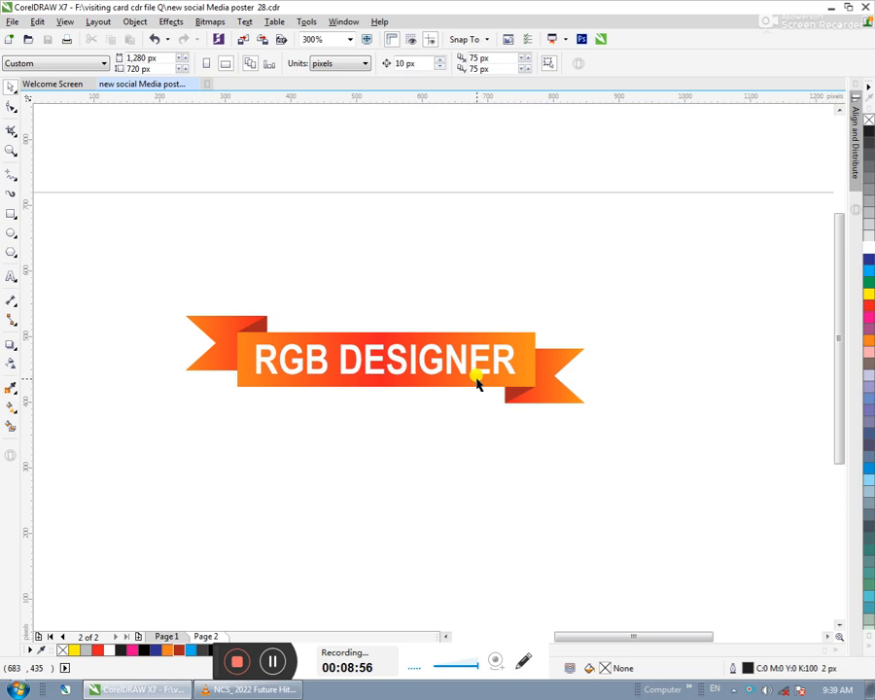
- Place a copy of the titled banner above and to the right of the original and fill the copy solid black
left_click(476, 382)
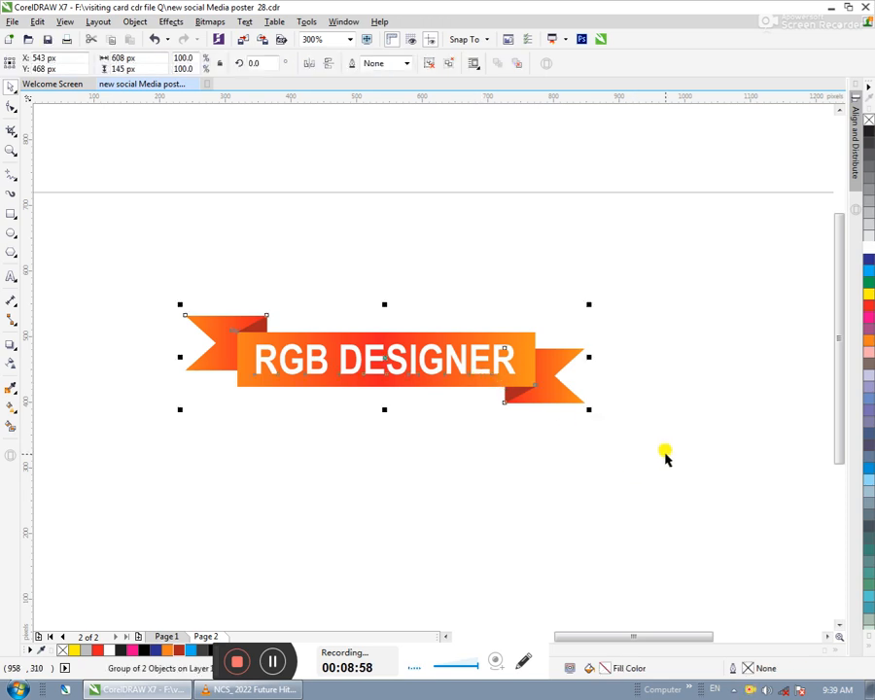
left_click_drag(553, 352, 639, 251)
right_click(640, 251)
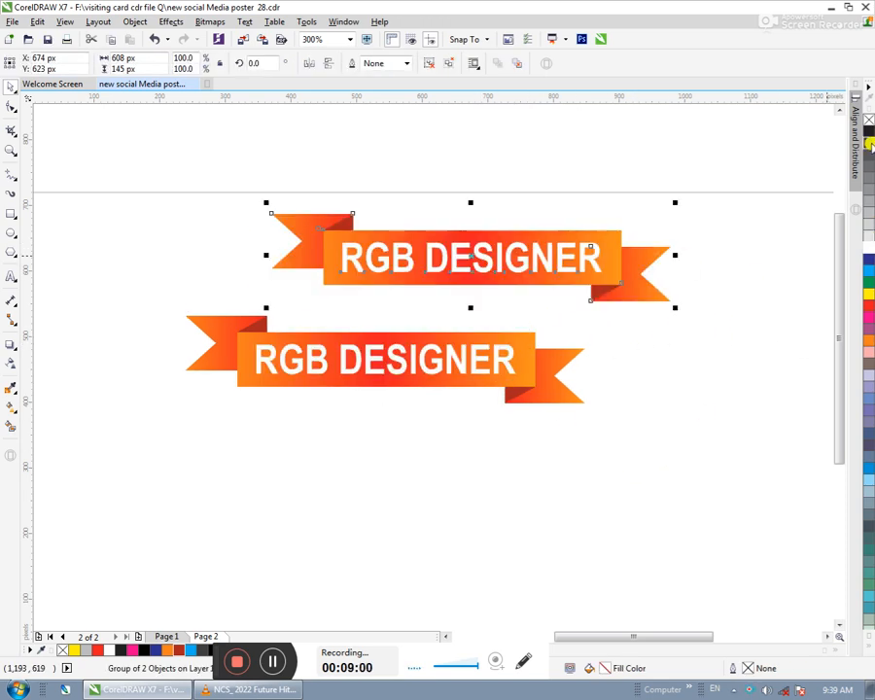
left_click(868, 136)
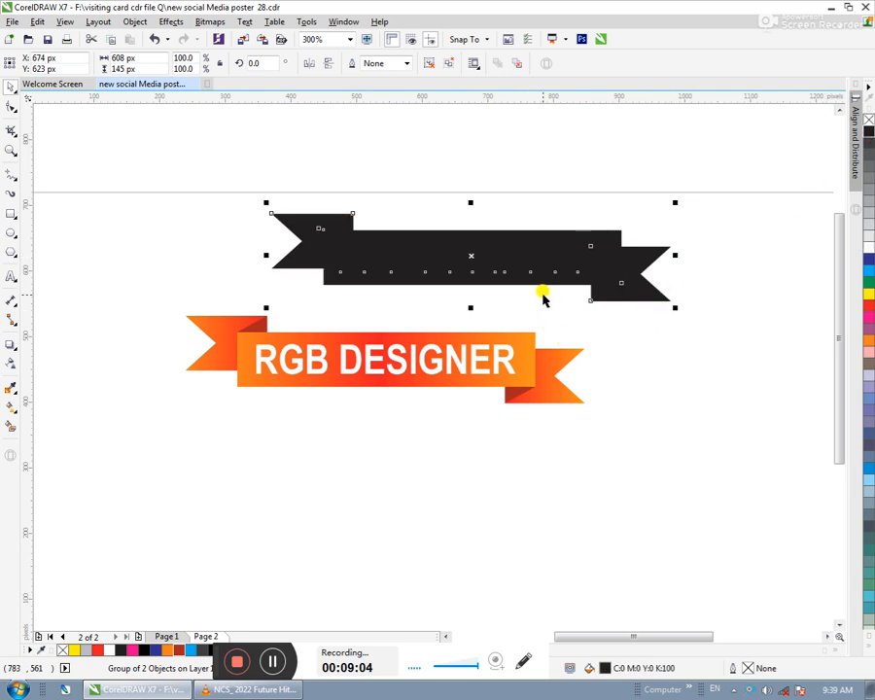
- Convert the black banner copy to a 300 dpi RGB bitmap with anti-aliasing and a transparent background
left_click(209, 22)
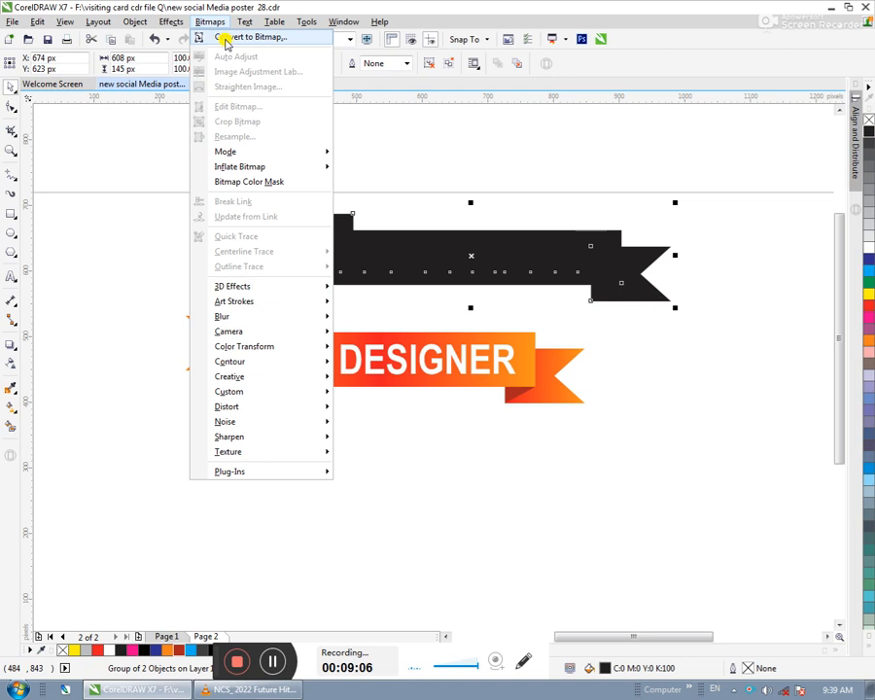
left_click(219, 35)
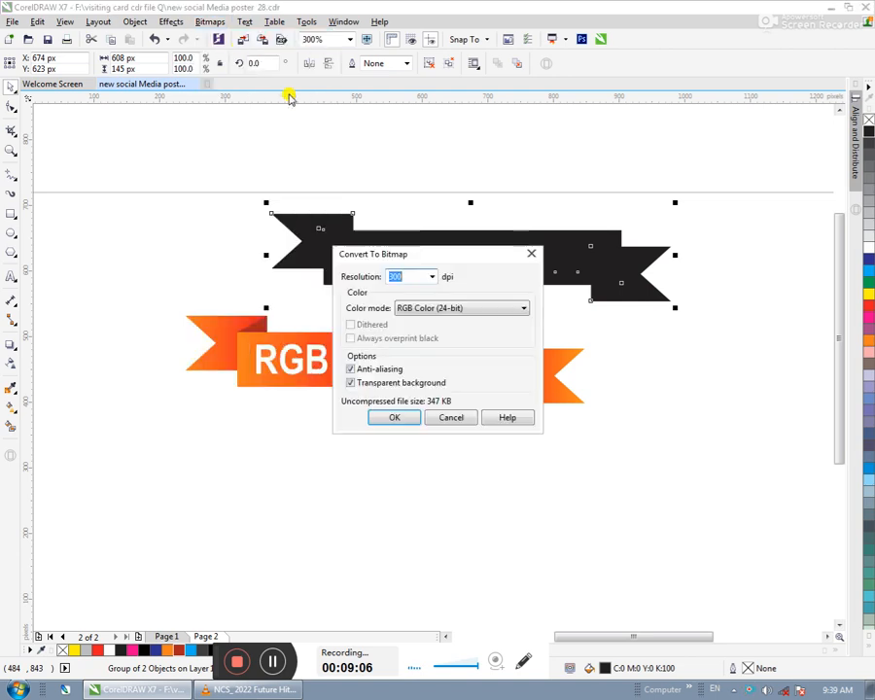
left_click(396, 415)
- Apply a Gaussian Blur with a 10-pixel radius to the black banner bitmap
left_click(210, 21)
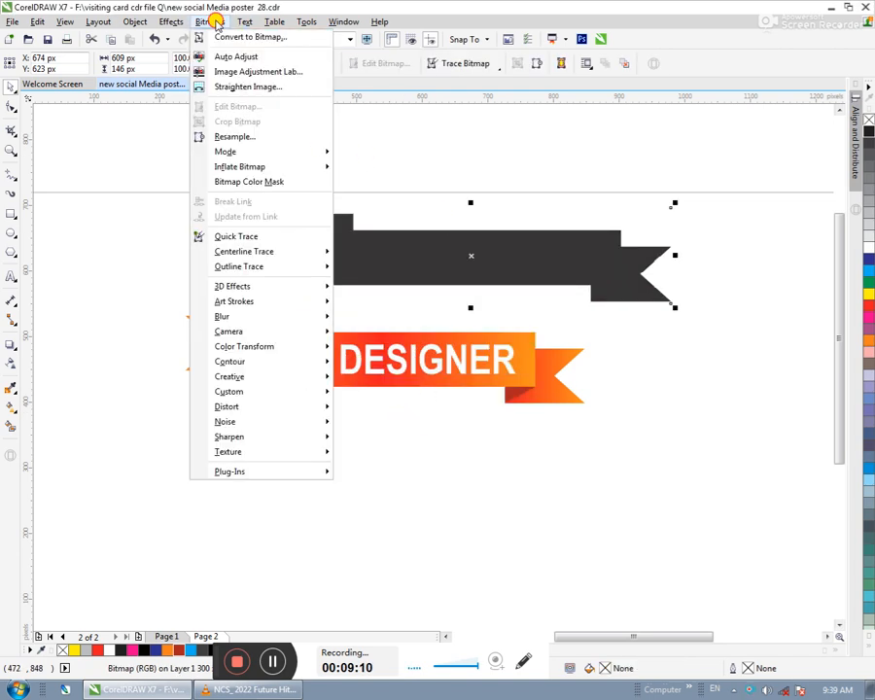
mouse_move(292, 313)
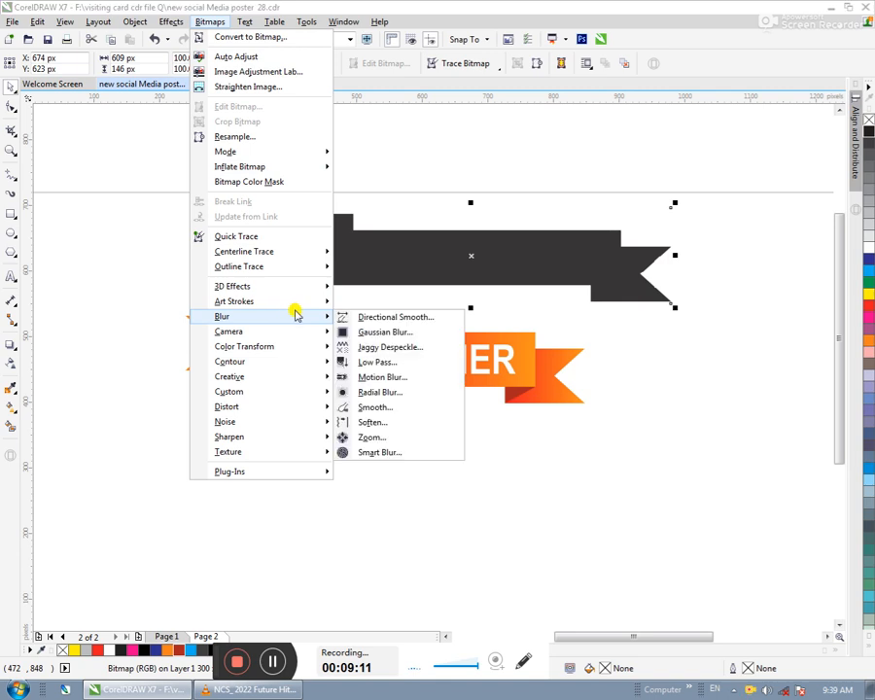
left_click(376, 333)
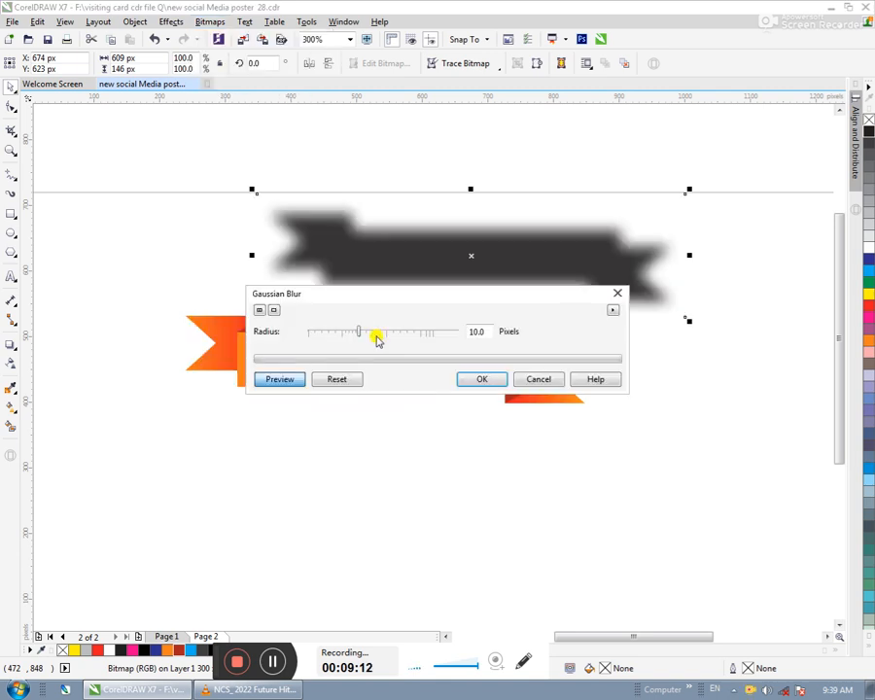
left_click(482, 380)
- Align the blurred black bitmap with the orange banner on both horizontal and vertical centers, and deselect them
left_click(501, 355, "shift")
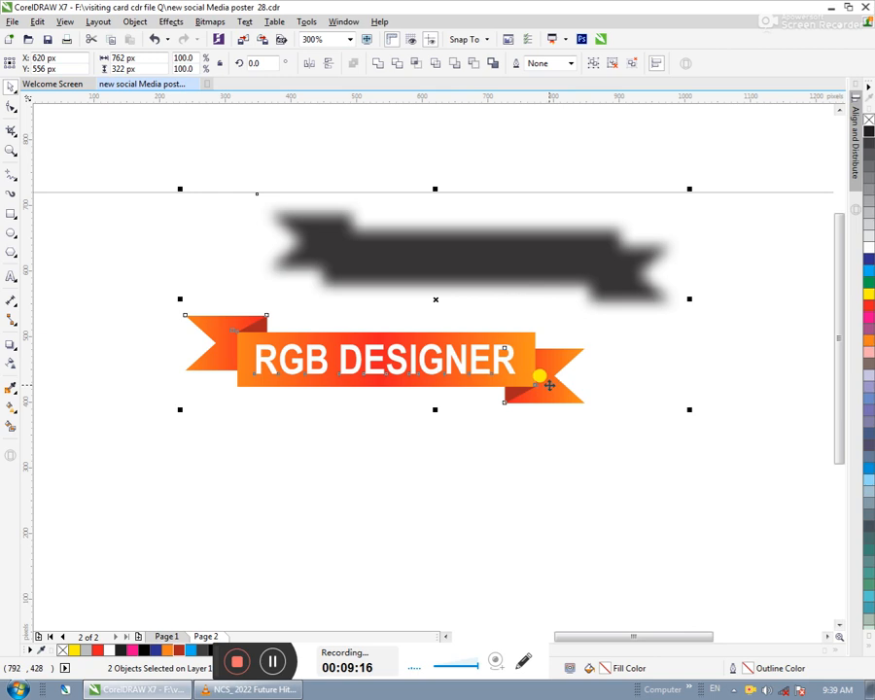
key("c")
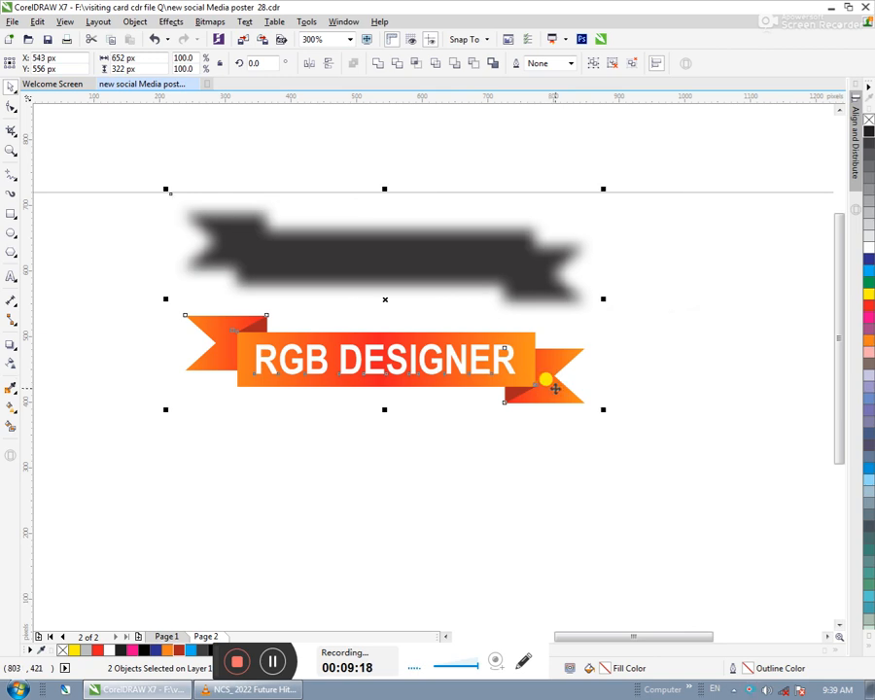
key("e")
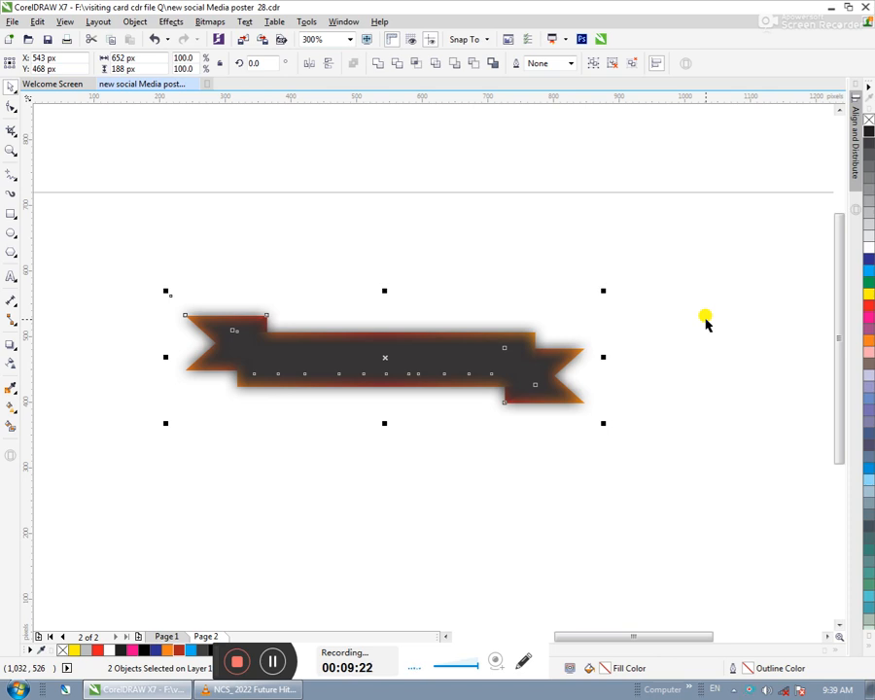
key("Escape")
- Send the blurred black shadow behind the orange banner and nudge it down 10 px
left_click(466, 342)
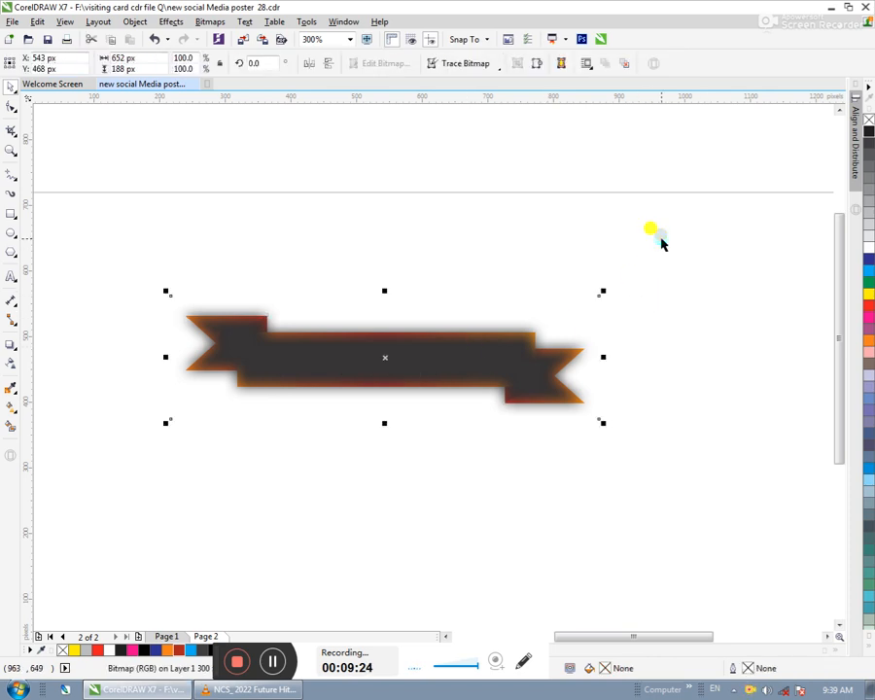
key("shift+Page_Down")
key("Down")
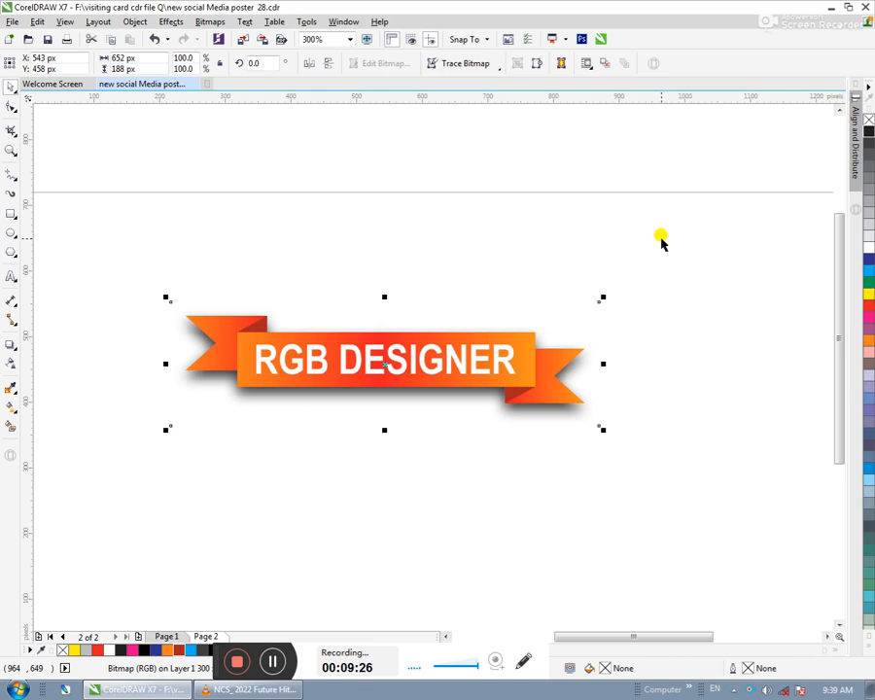
- Try the shadow 10 px farther left, return it horizontally, and lower it another 10 px
key("Left")
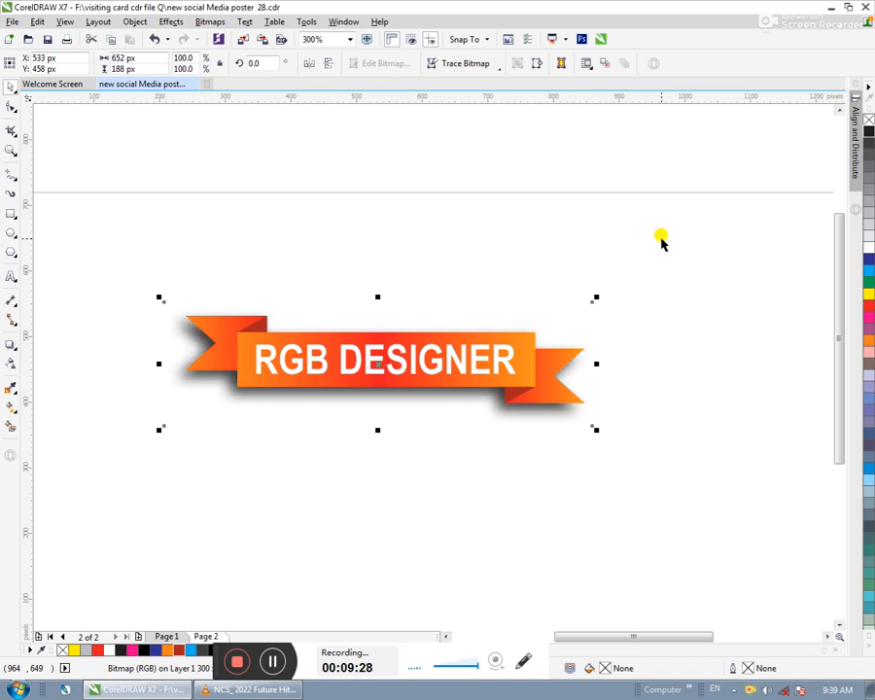
key("Right")
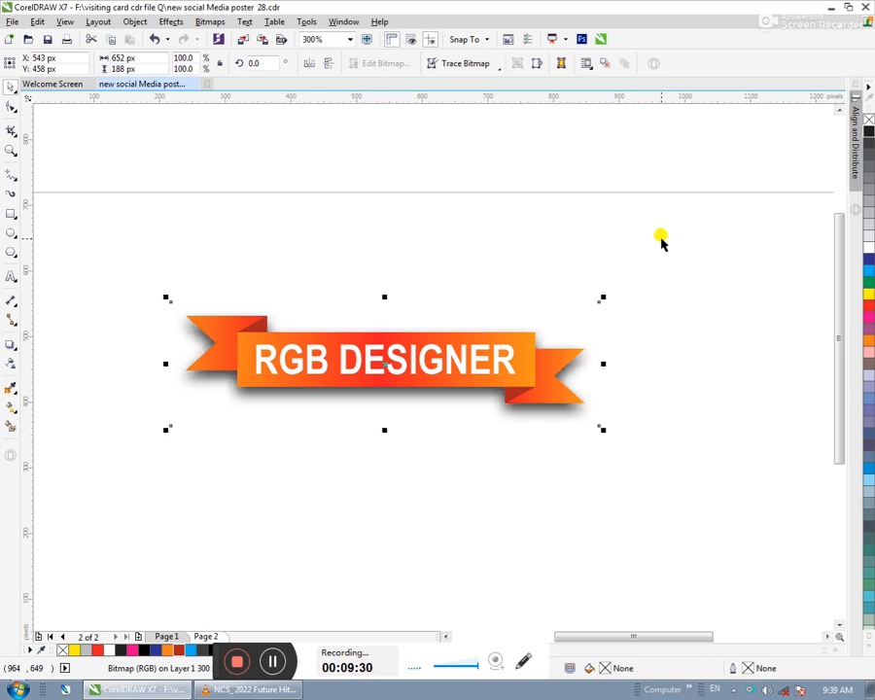
key("Left")
key("Down")
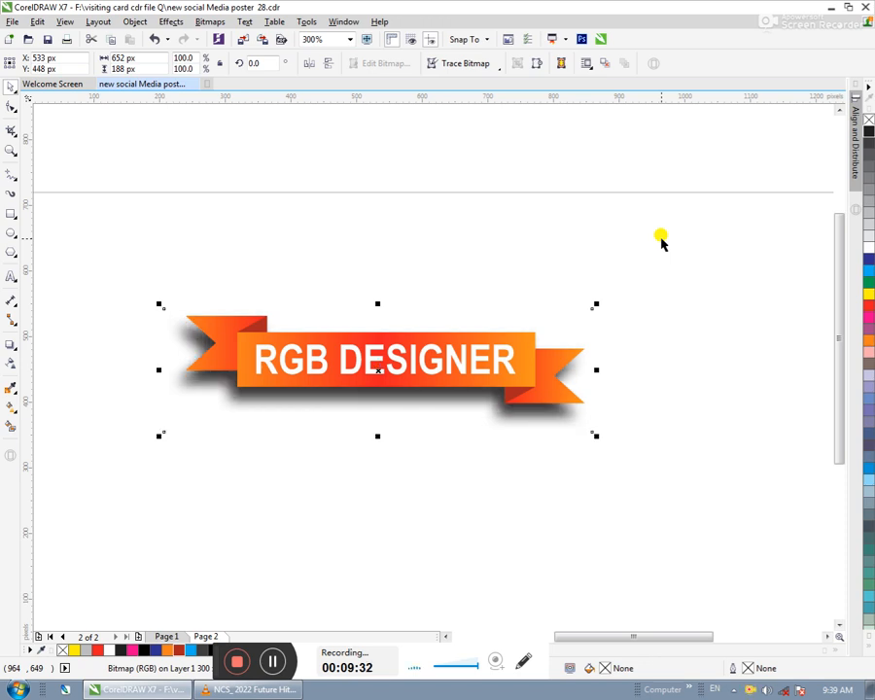
key("Right")
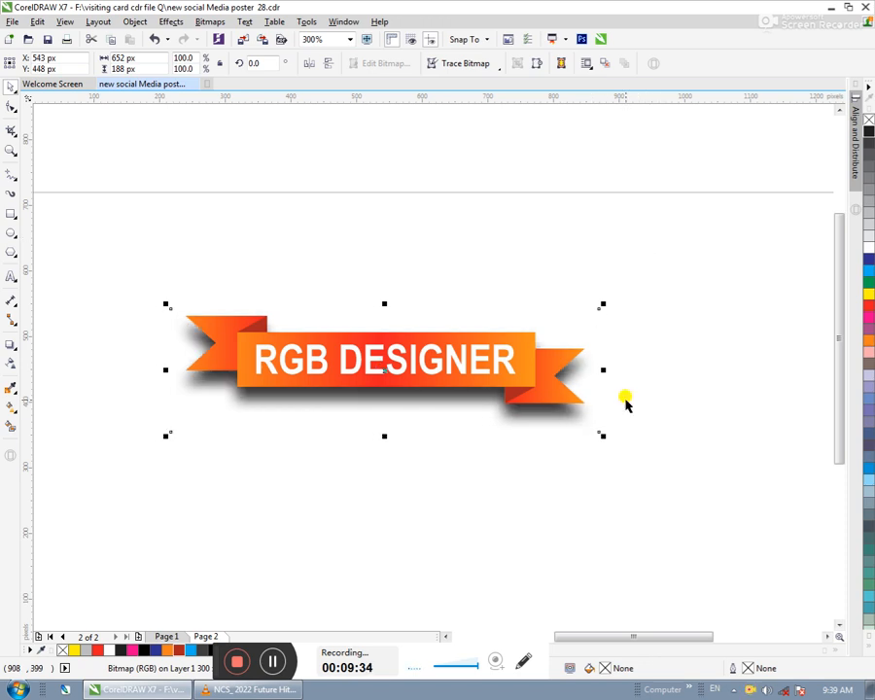
- Widen the shadow from its center to about 707 px, raise it to Y 468 px so it is centered behind the banner, and deselect everything
left_click_drag(602, 369, 645, 373)
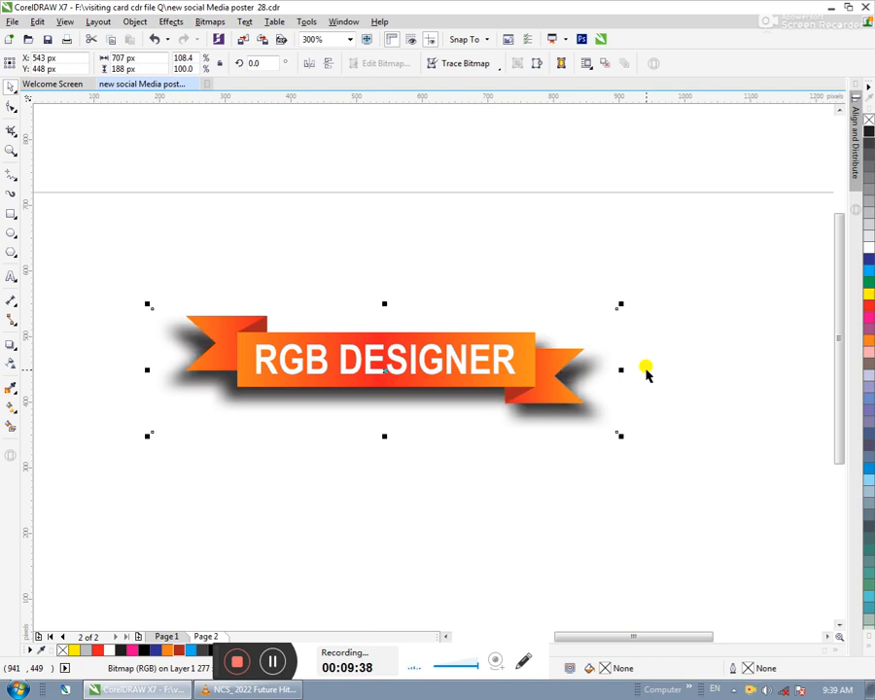
key("Up")
key("Up")
key("Up")
key("Up")
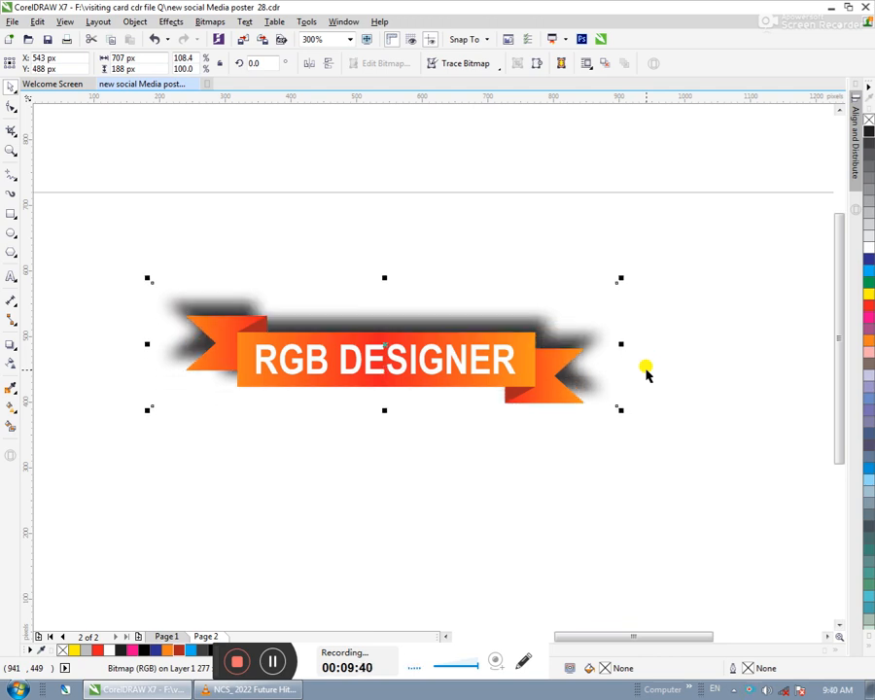
key("Down")
key("Down")
key("Down")
key("Up")
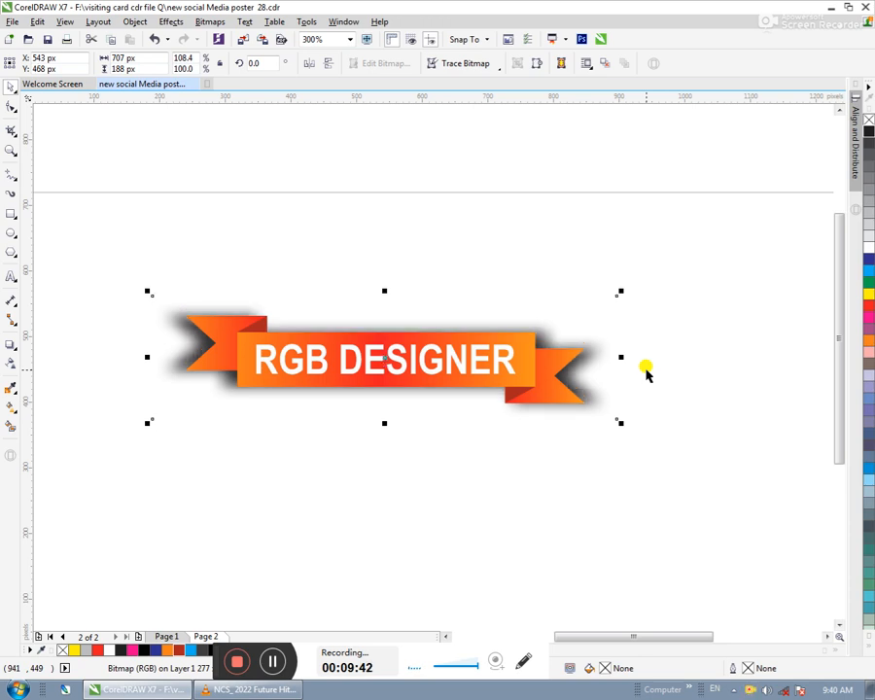
left_click_drag(673, 278, 117, 499)
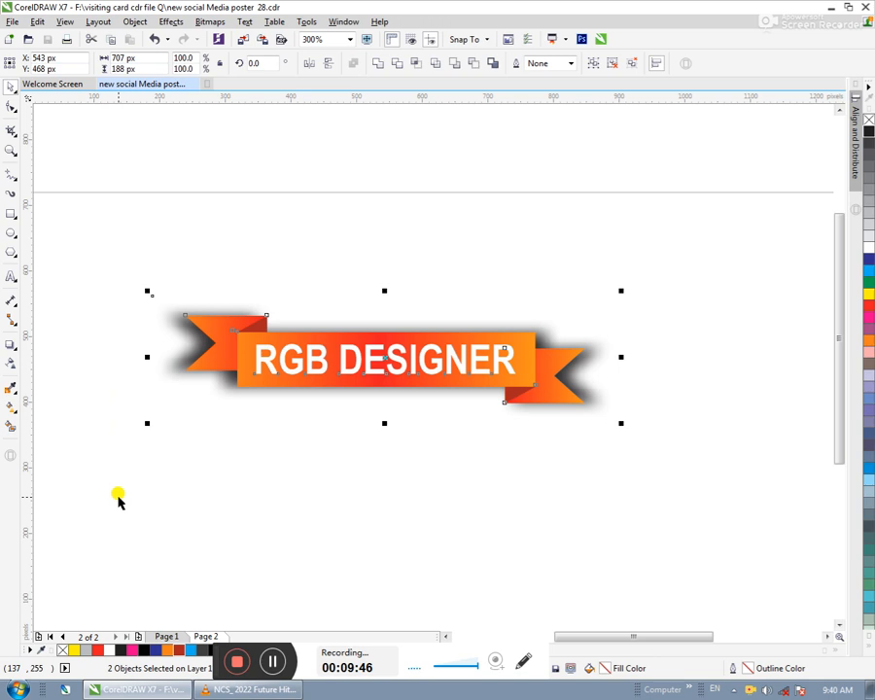
left_click(256, 220)
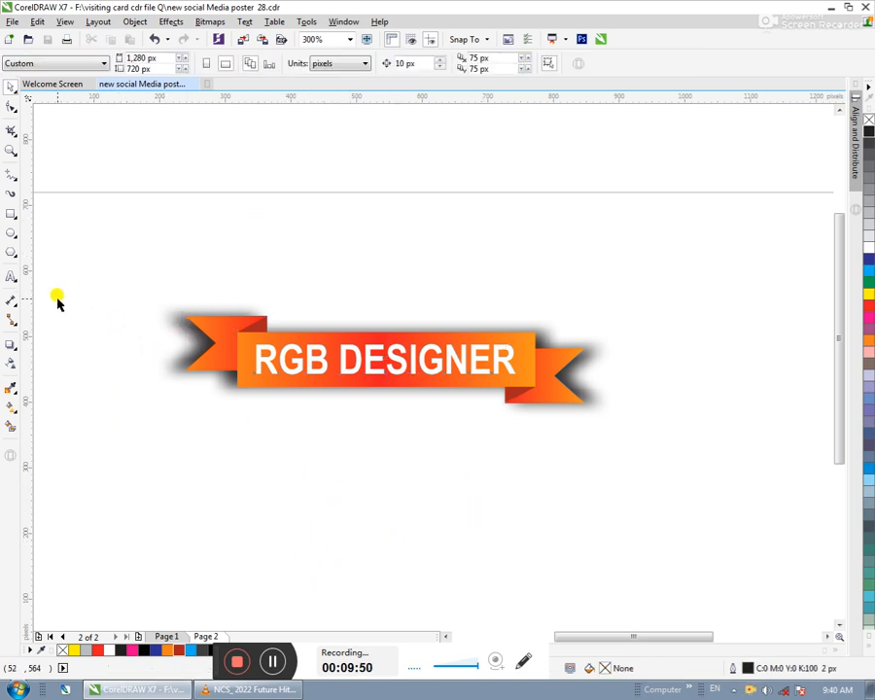
- Add two-line artistic text above the banner reading "THANK YOU" with "friends" on the second line, in 24 pt Arial
left_click(10, 276)
left_click(335, 231)
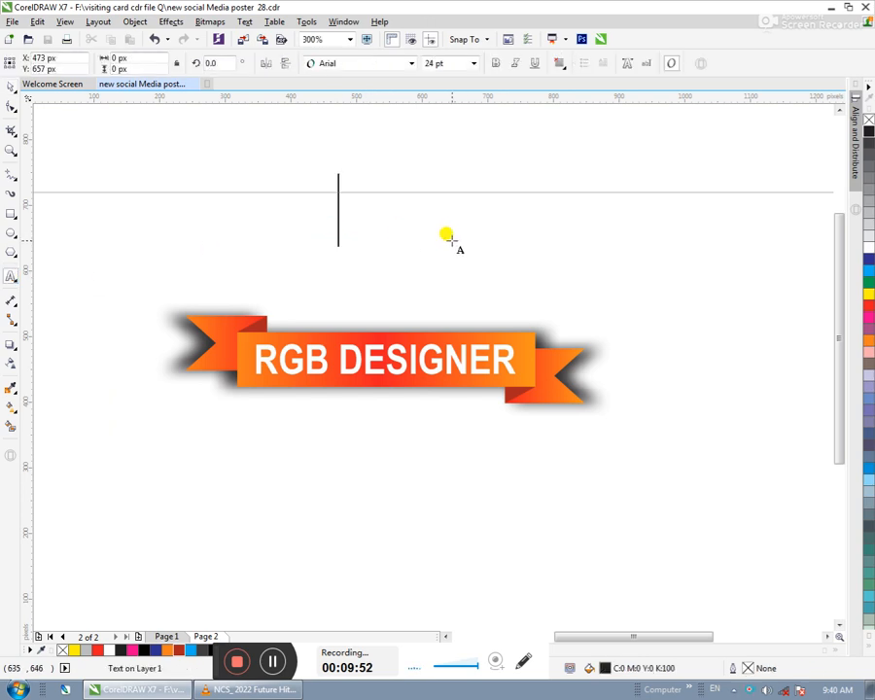
type("THAN")
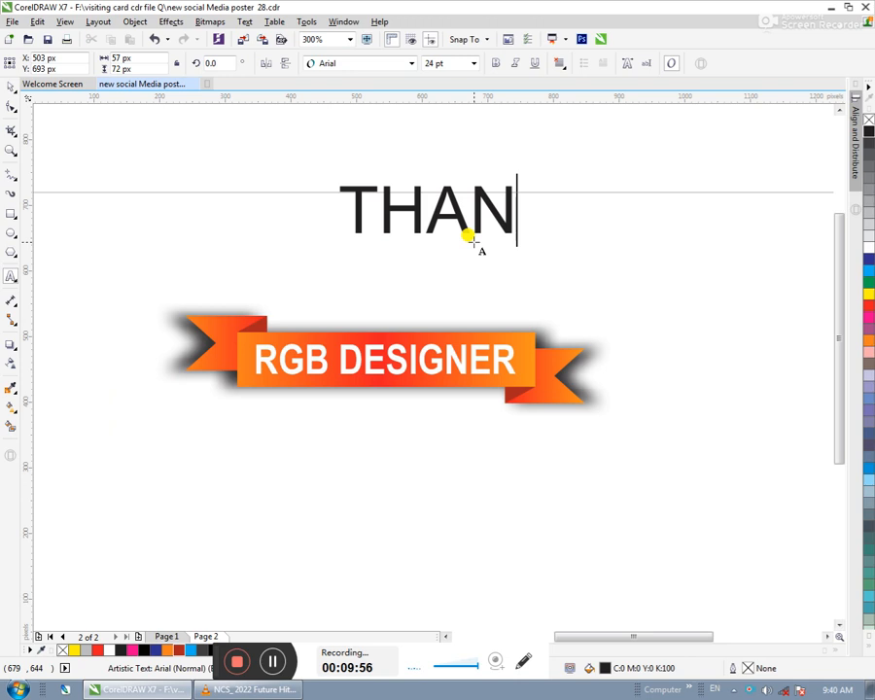
type("K YOU")
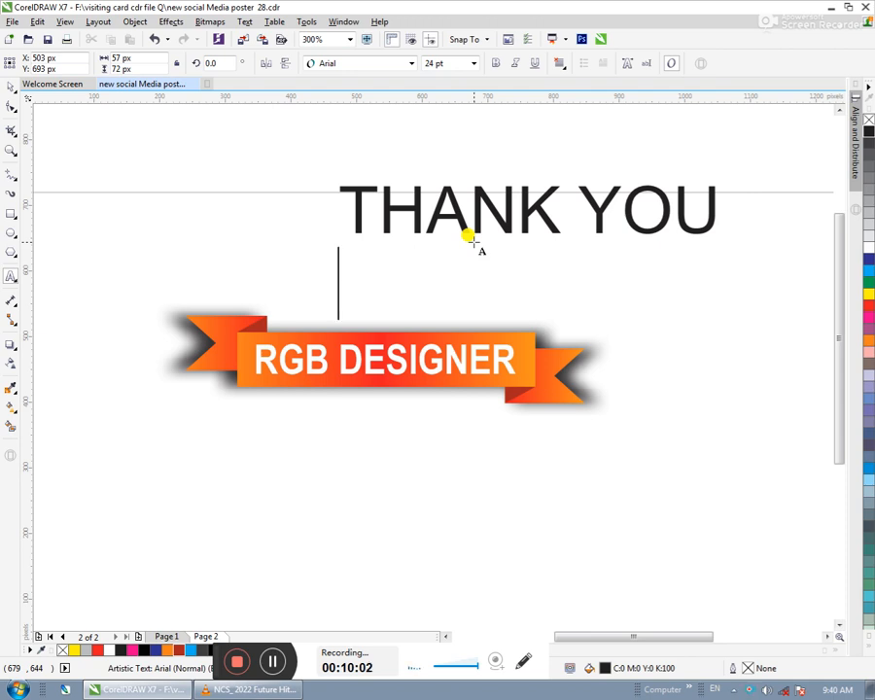
type("f")
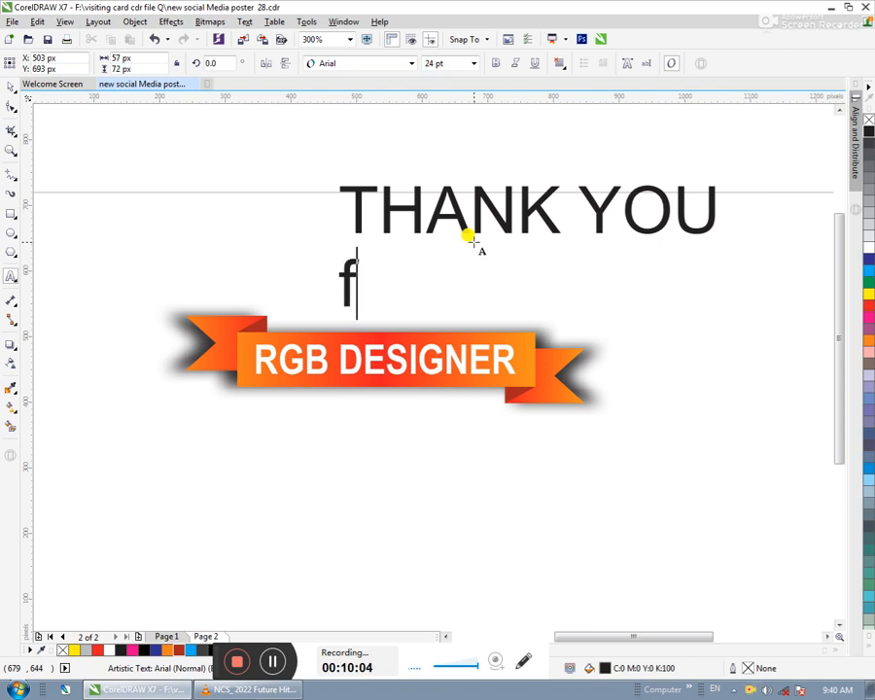
type("rieng")
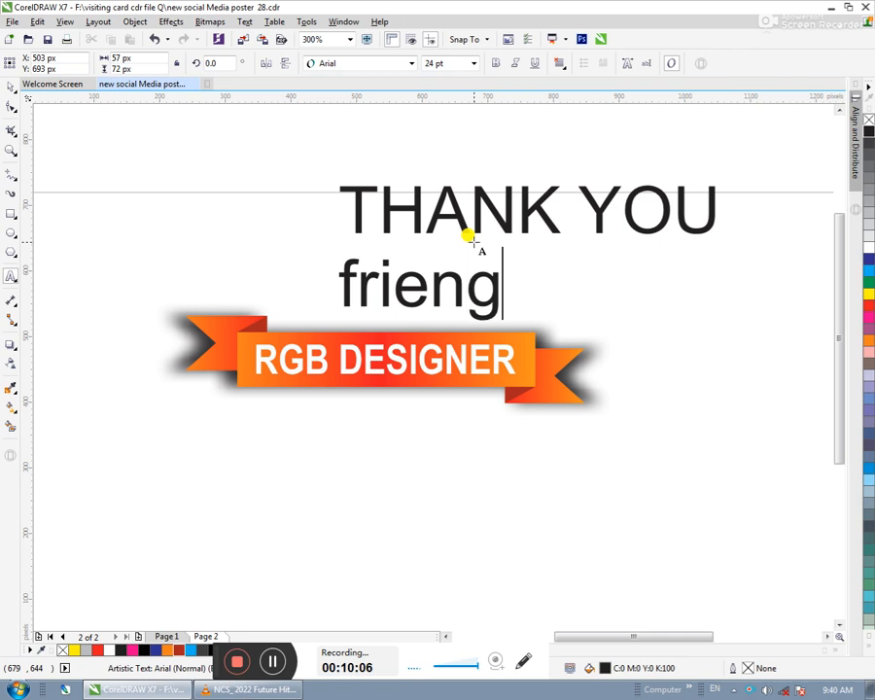
key("BackSpace")
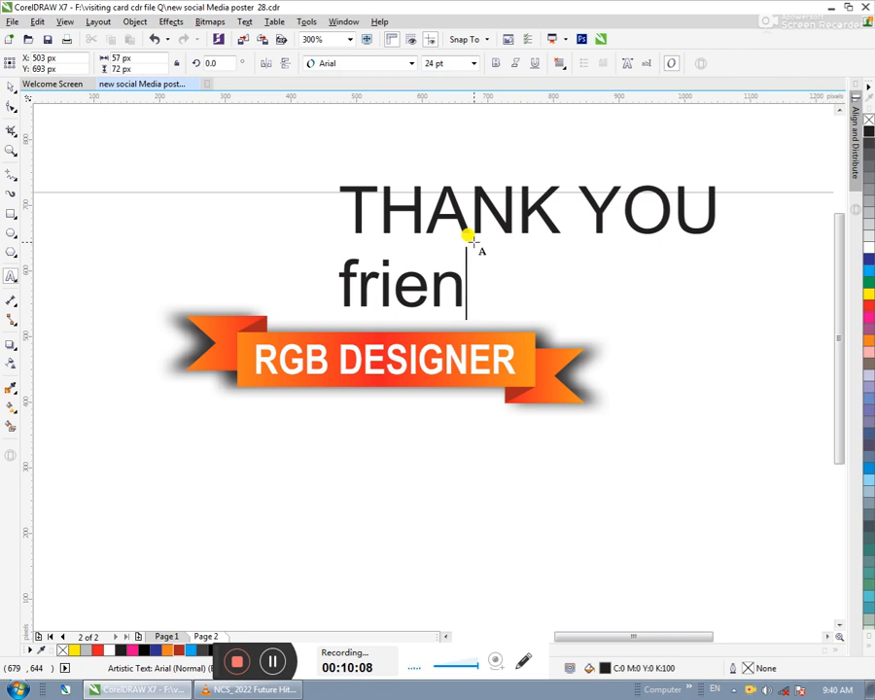
type("ds")
- Center-align both lines of the thank-you text, move it up over the banner, fill it with red, and deselect it
key("ctrl+a")
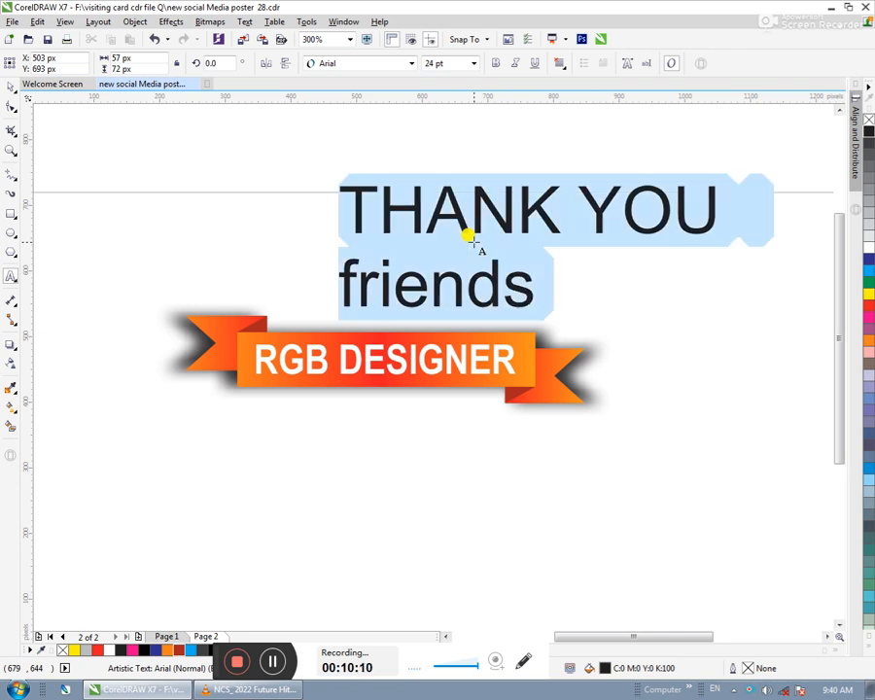
key("ctrl+e")
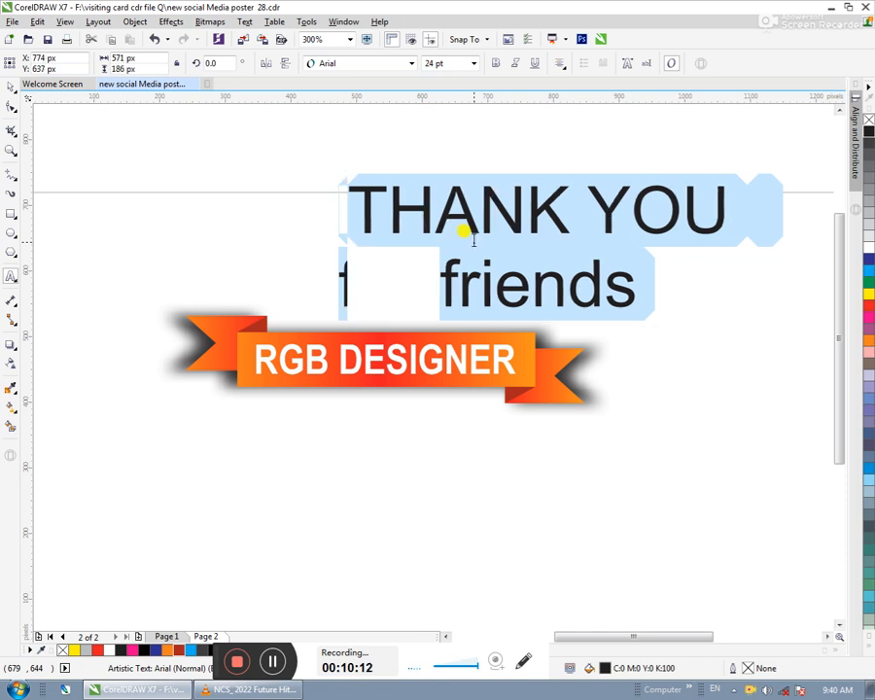
left_click(11, 88)
left_click_drag(535, 247, 430, 221)
left_click(869, 307)
left_click(745, 298)
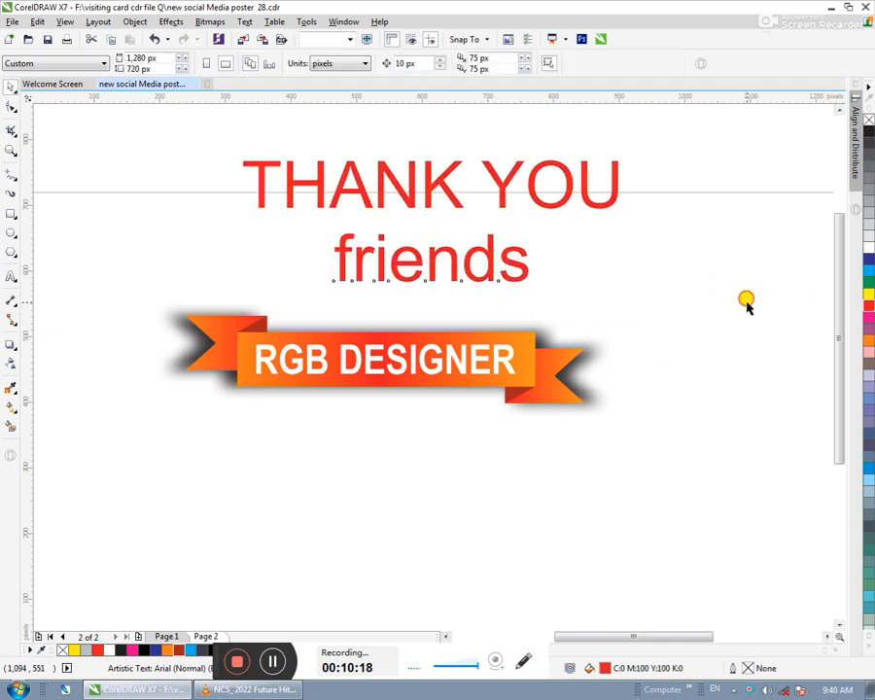